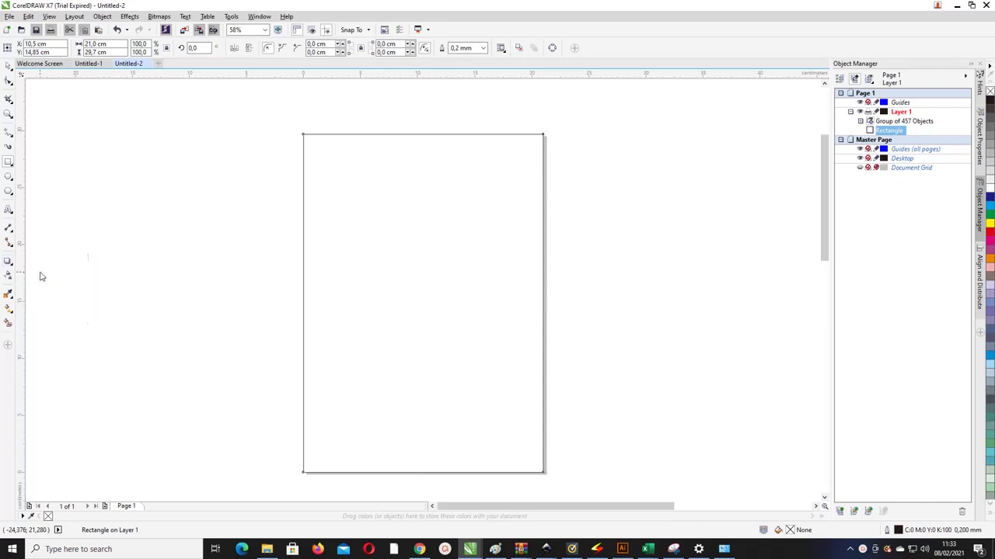
Add an inside contour to the page-sized rectangle with 2 steps and an offset of 0,2 cm
drag(329, 138, 329, 143)
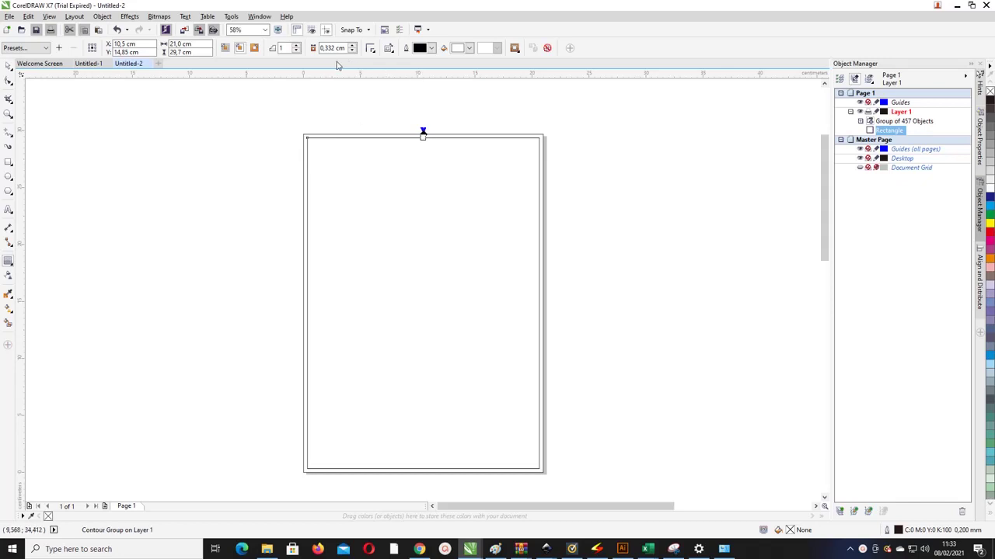
click(296, 44)
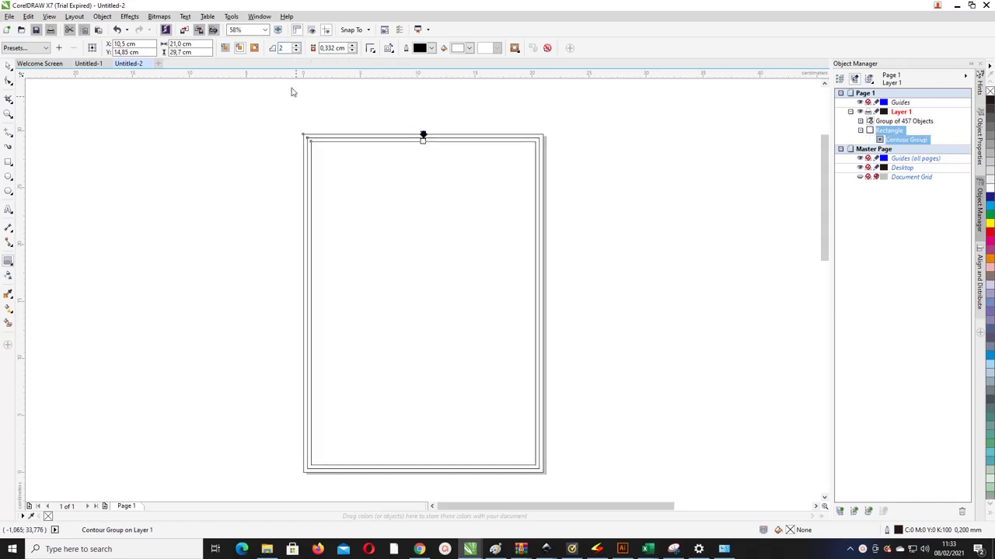
scroll(328, 146, up, 2)
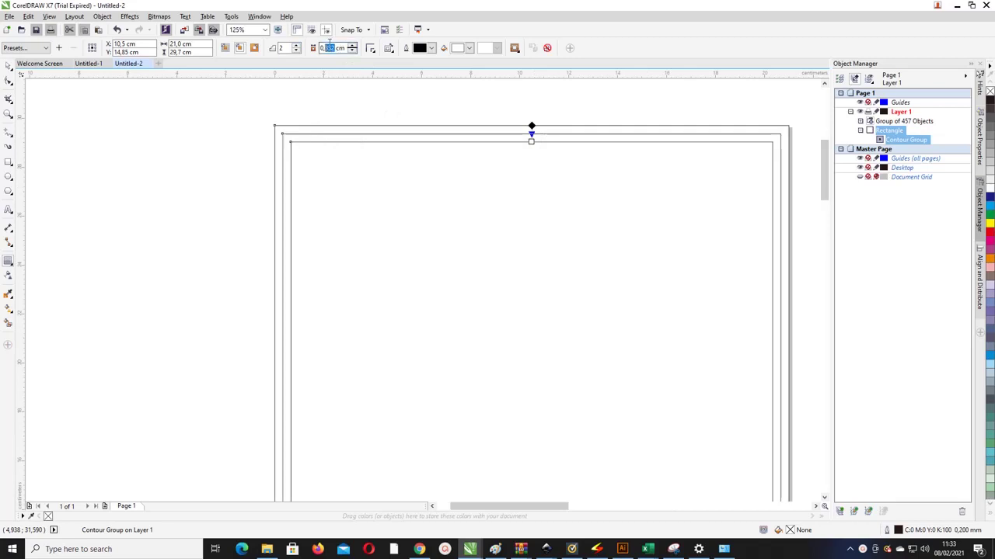
key(Return)
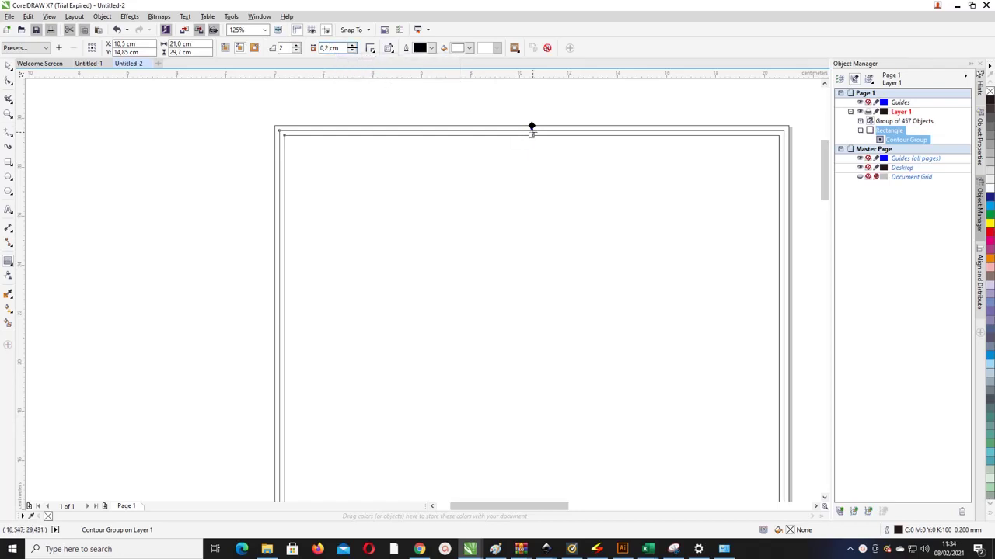
Break the contour group apart from the page-sized rectangle
click(8, 67)
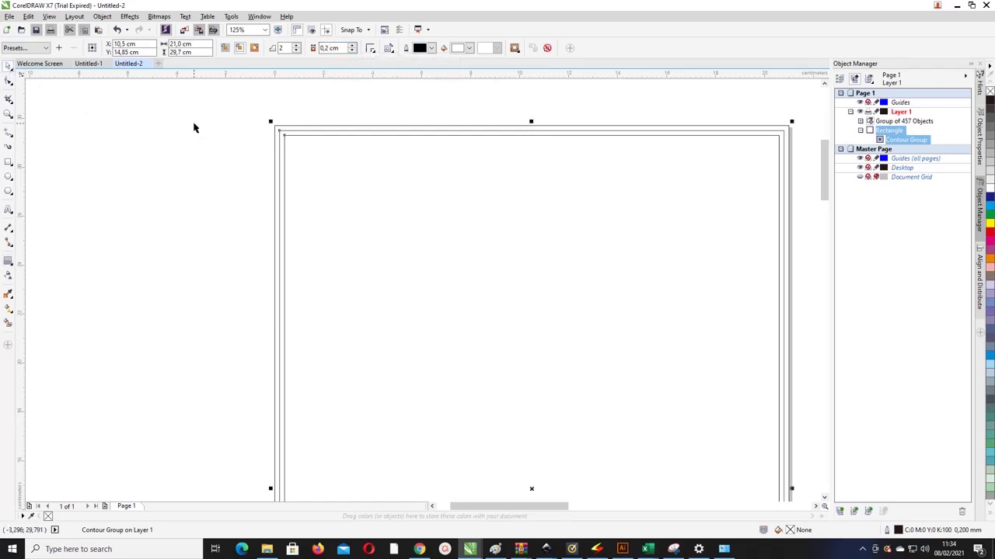
right_click(303, 129)
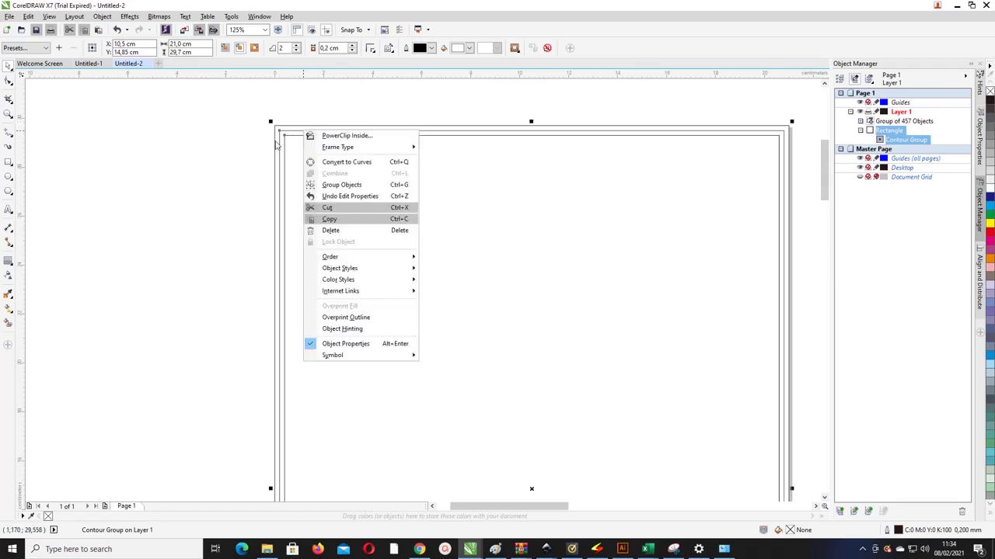
click(13, 259)
click(9, 261)
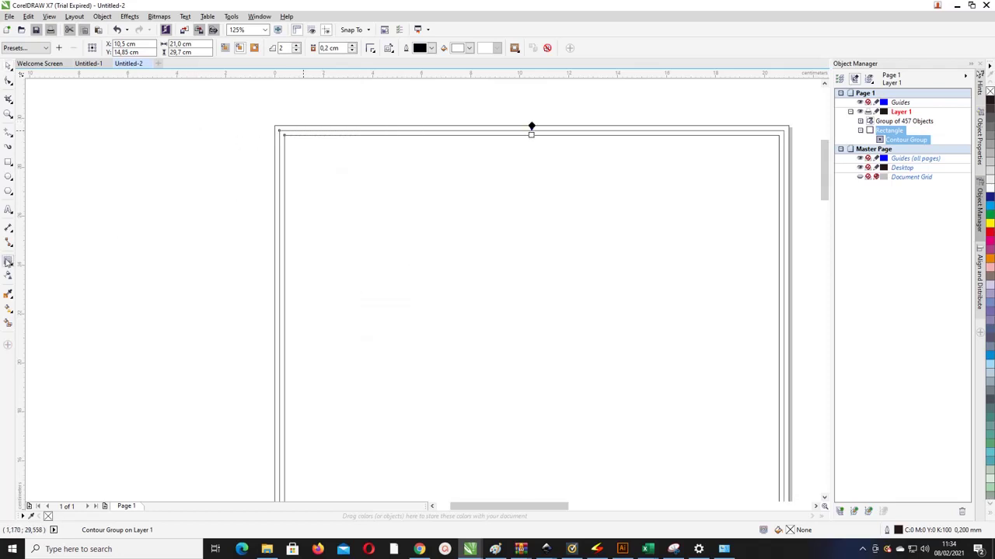
right_click(313, 137)
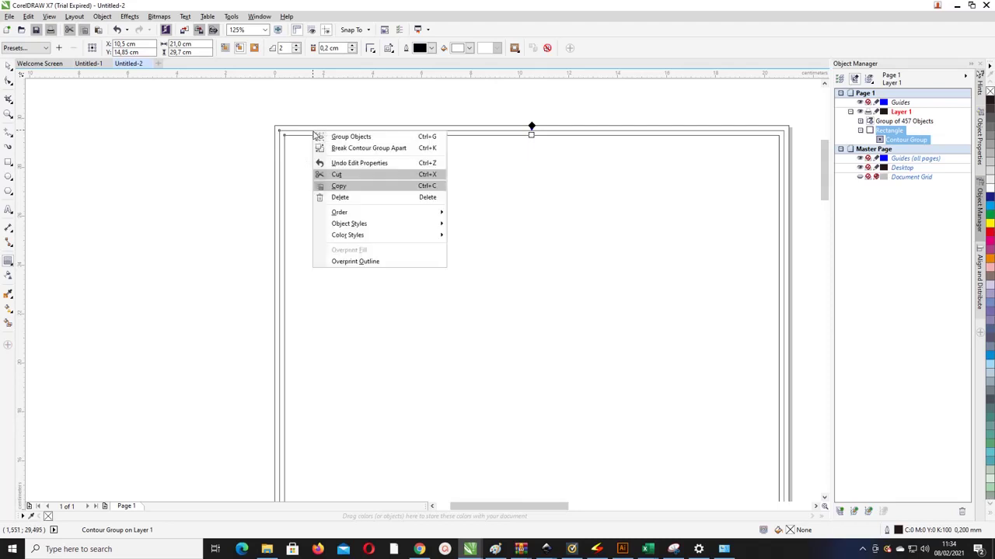
click(342, 147)
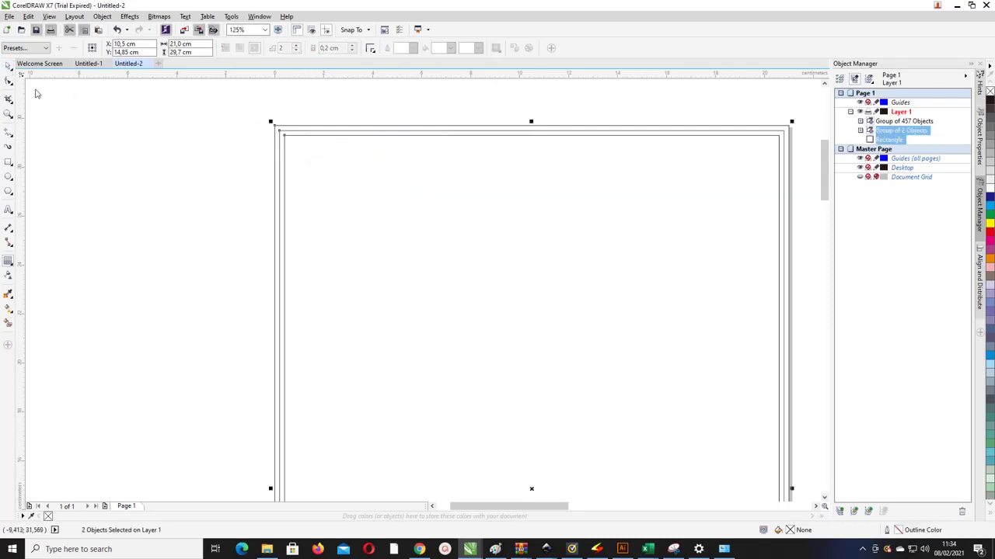
Ungroup the two inner contour rectangles into separate objects and clear the selection
key(space)
click(291, 132)
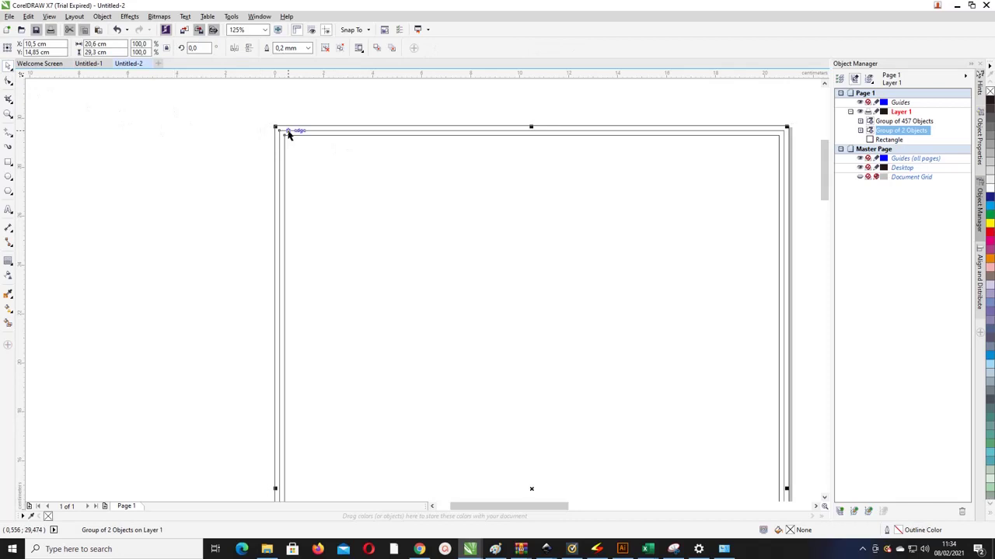
right_click(352, 134)
click(386, 179)
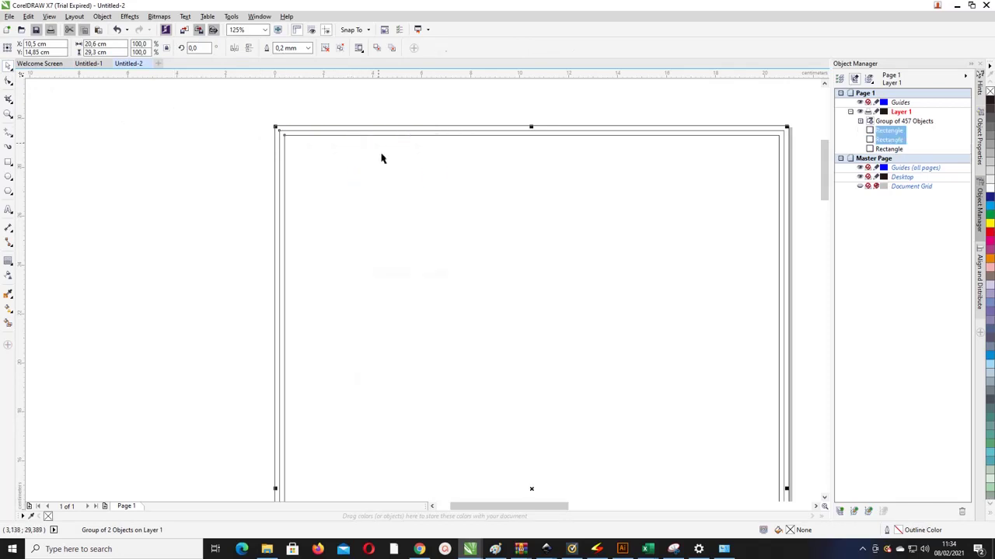
click(324, 116)
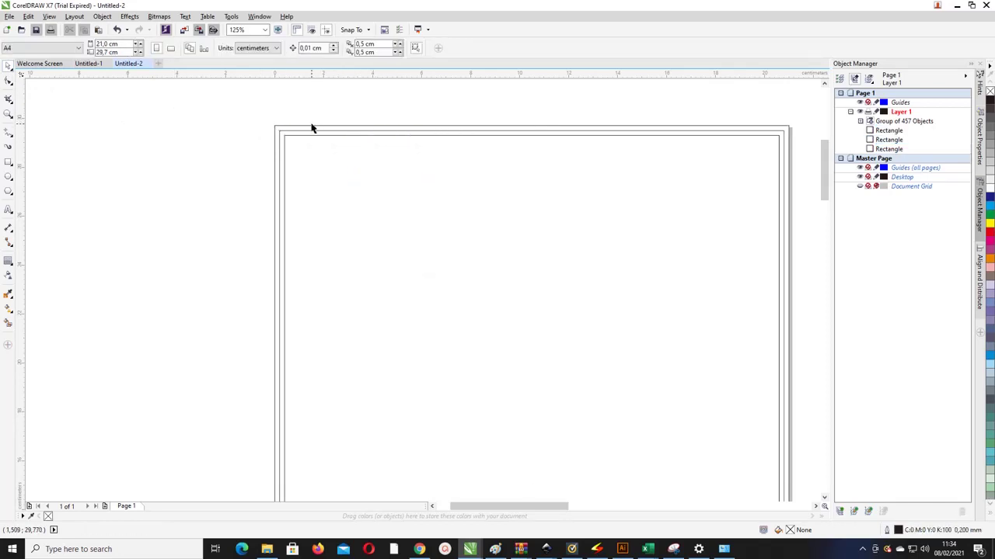
Fill the outermost rectangle with light gray and the middle rectangle with white
click(311, 128)
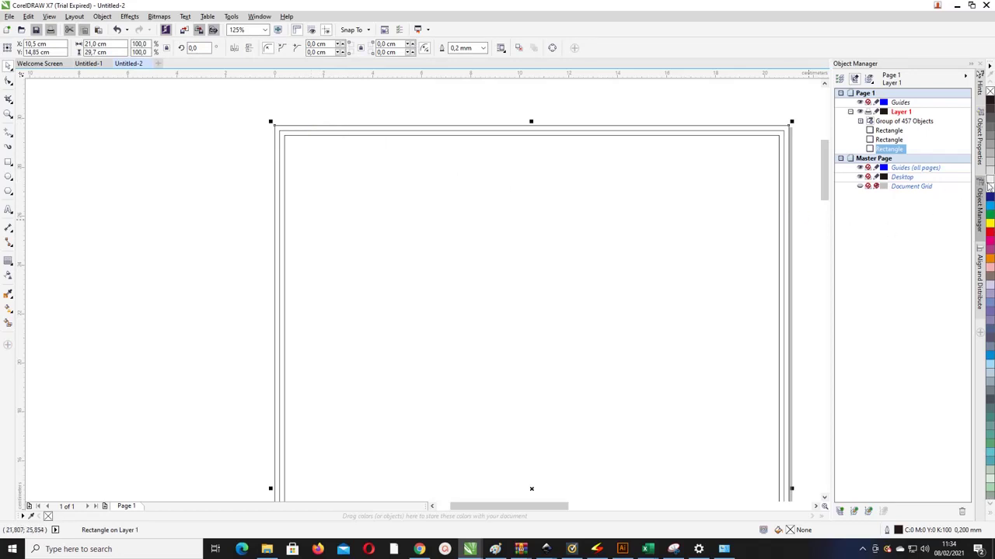
click(988, 185)
click(655, 130)
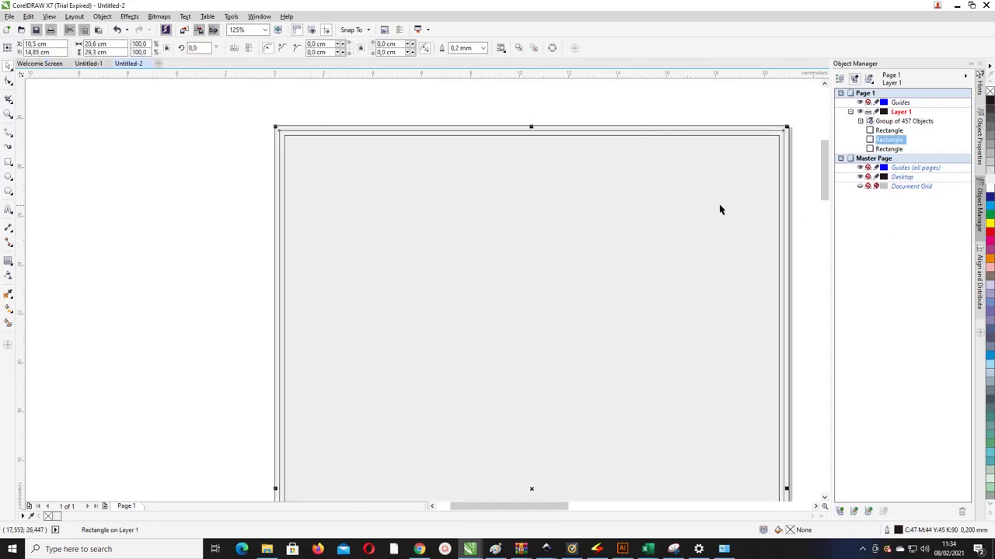
click(988, 188)
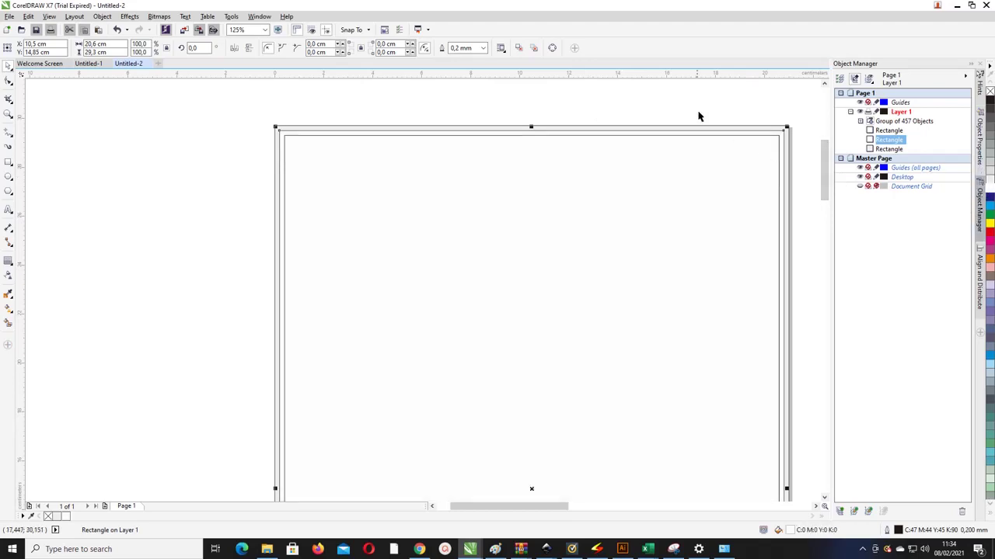
Move the innermost rectangle to the master page's Guides (all pages) layer and hide that layer
click(690, 130)
click(692, 131)
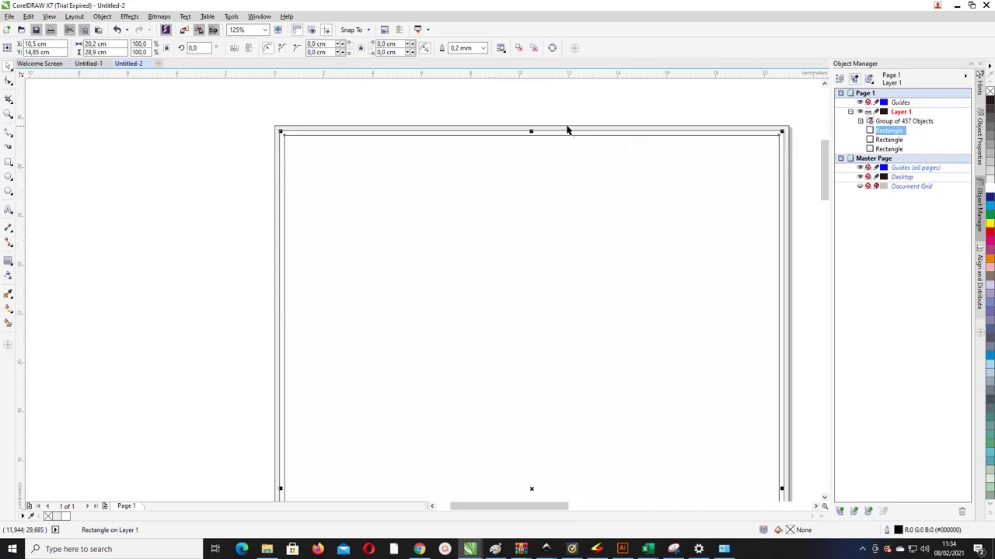
drag(826, 166, 827, 164)
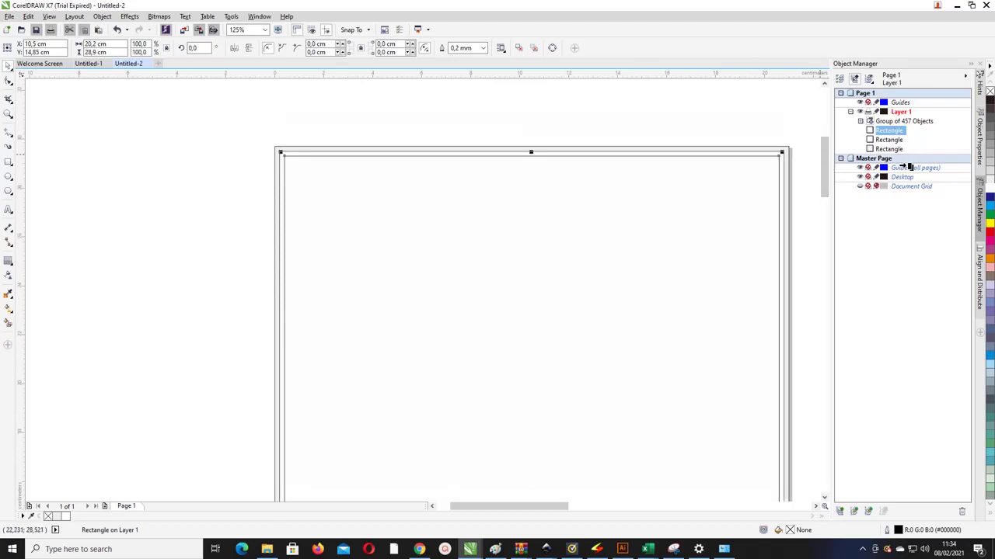
drag(907, 167, 909, 169)
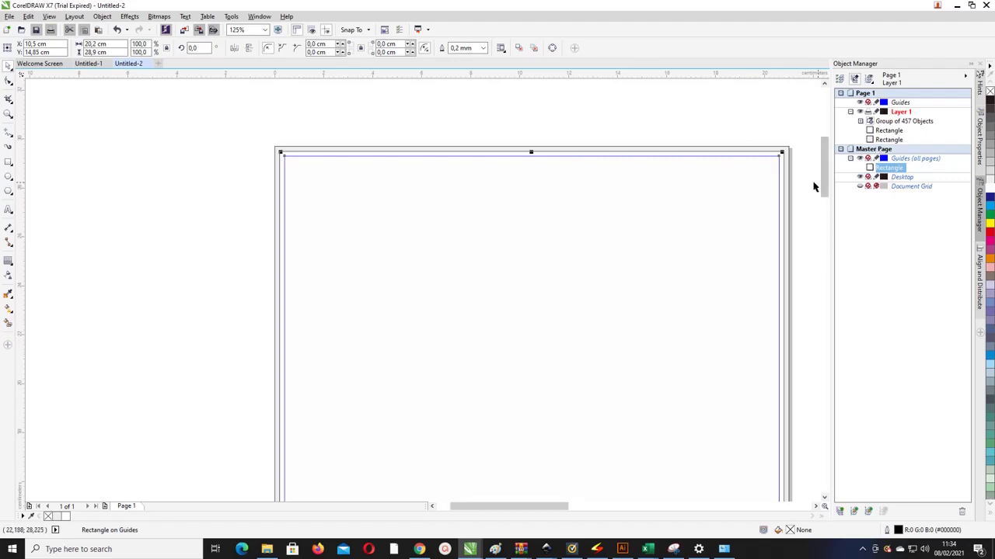
click(682, 140)
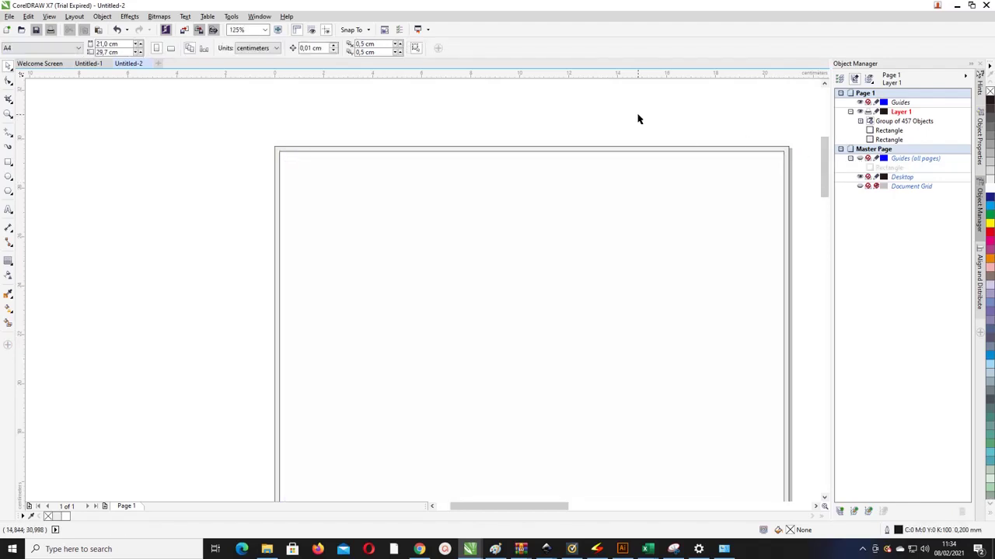
Select the two remaining page rectangles together and remove their outlines
key(ctrl+a)
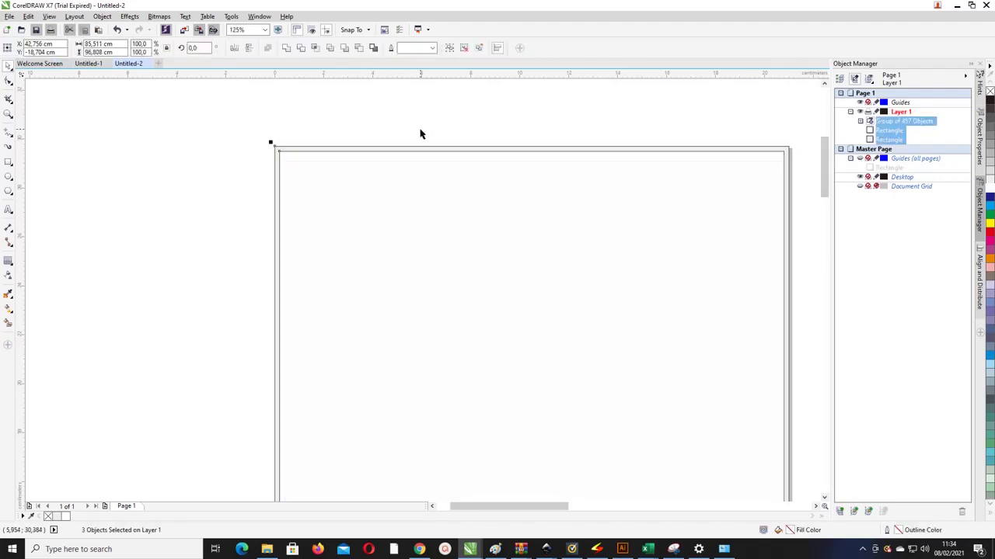
click(370, 113)
scroll(349, 113, down, 2)
drag(293, 109, 621, 501)
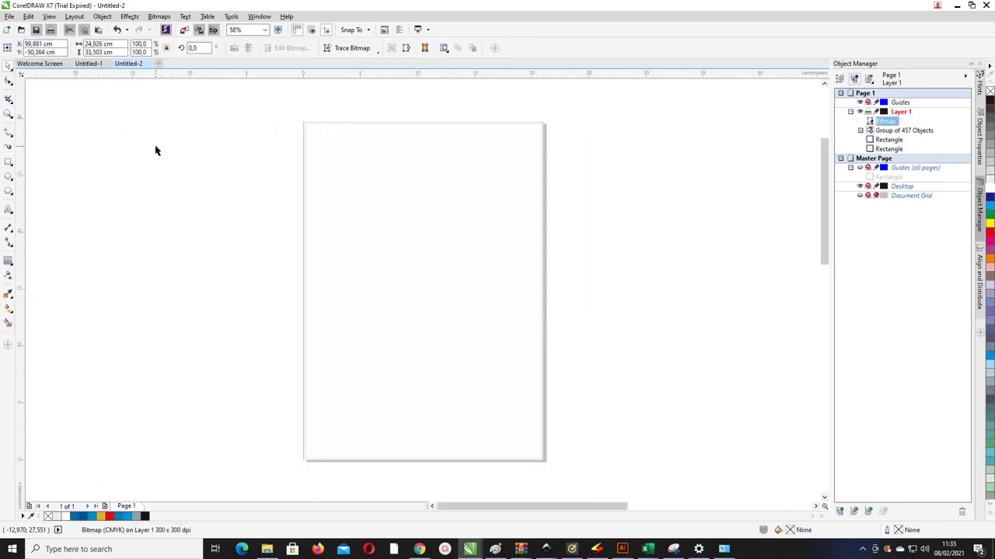
Draw a four-node Bézier curve from above the page, bulging near its right edge, waving across and ending outside its left edge
click(12, 136)
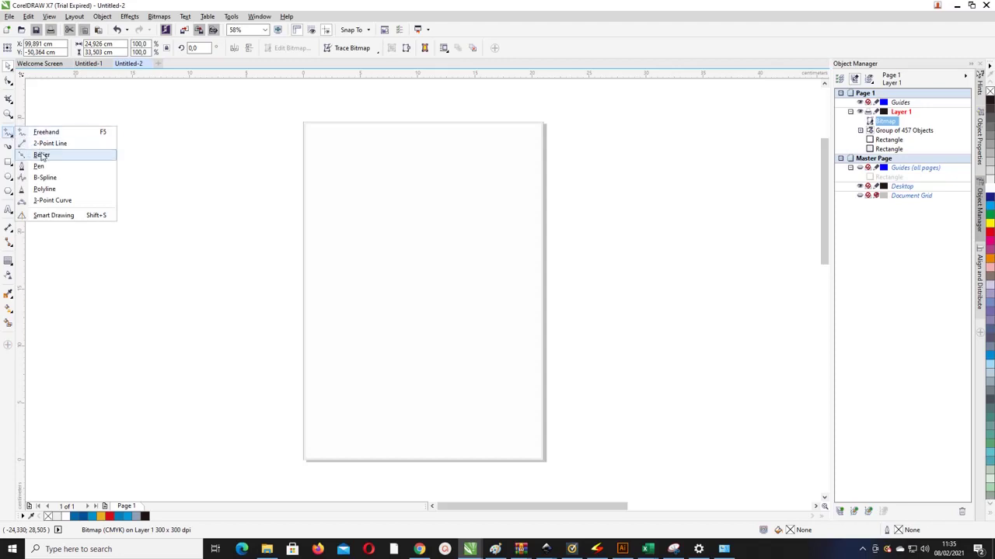
click(41, 155)
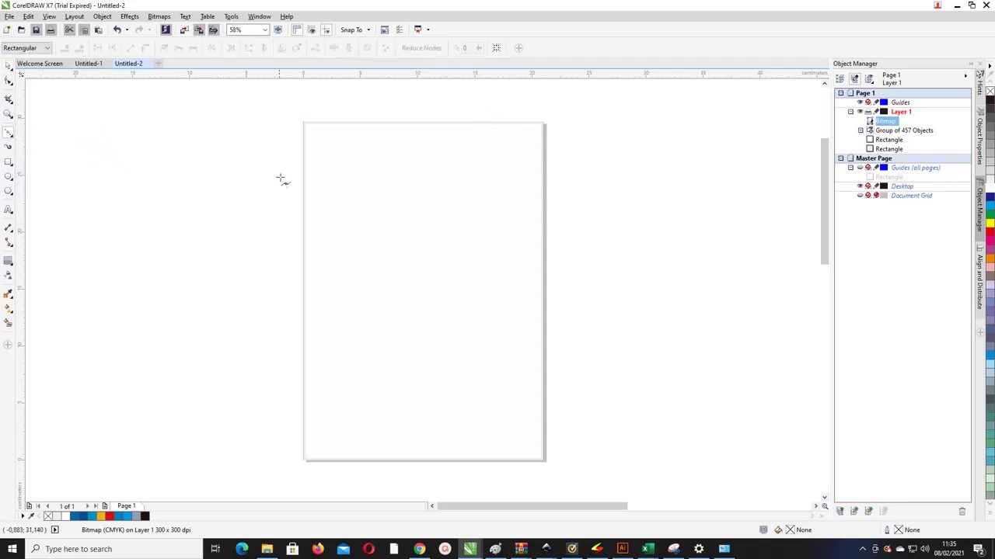
click(464, 104)
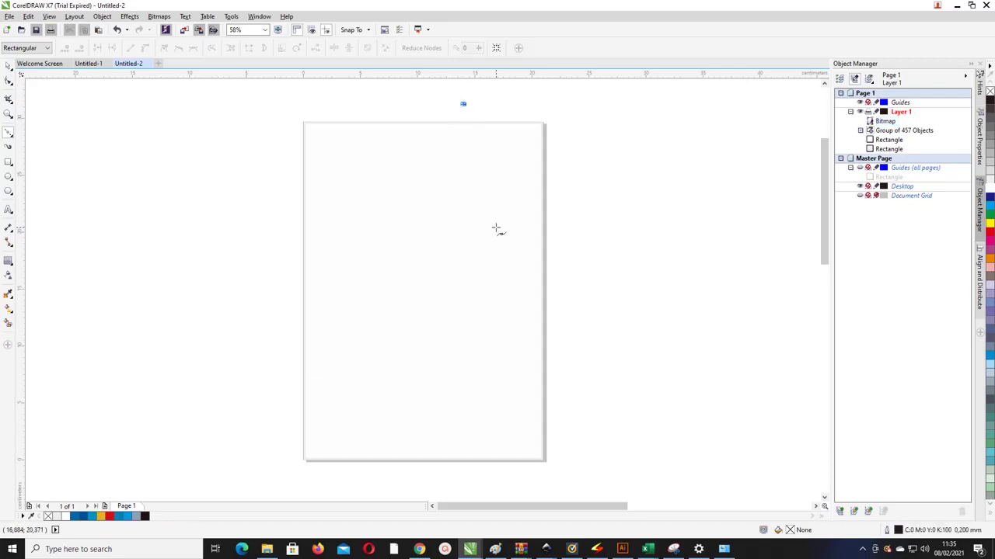
drag(492, 204, 427, 258)
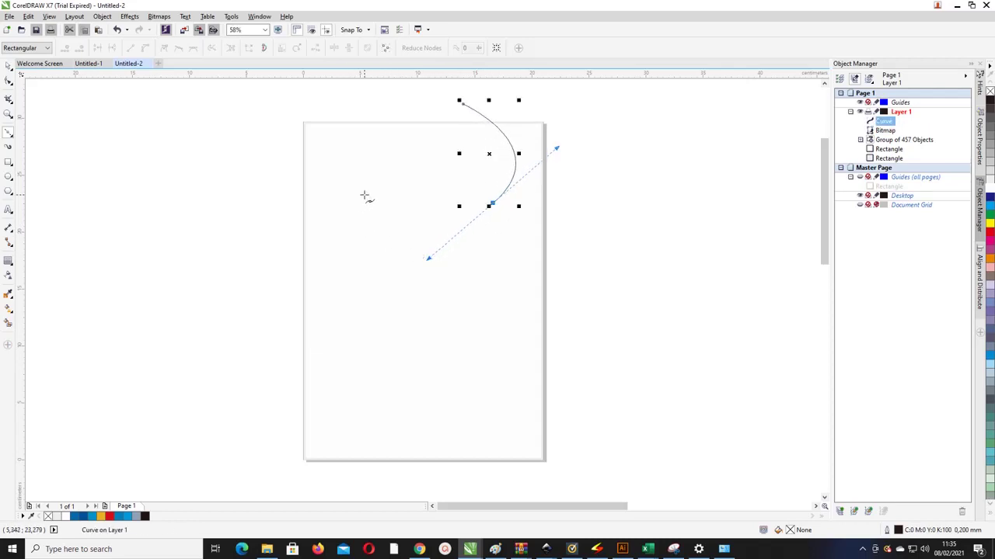
drag(365, 195, 337, 204)
click(264, 245)
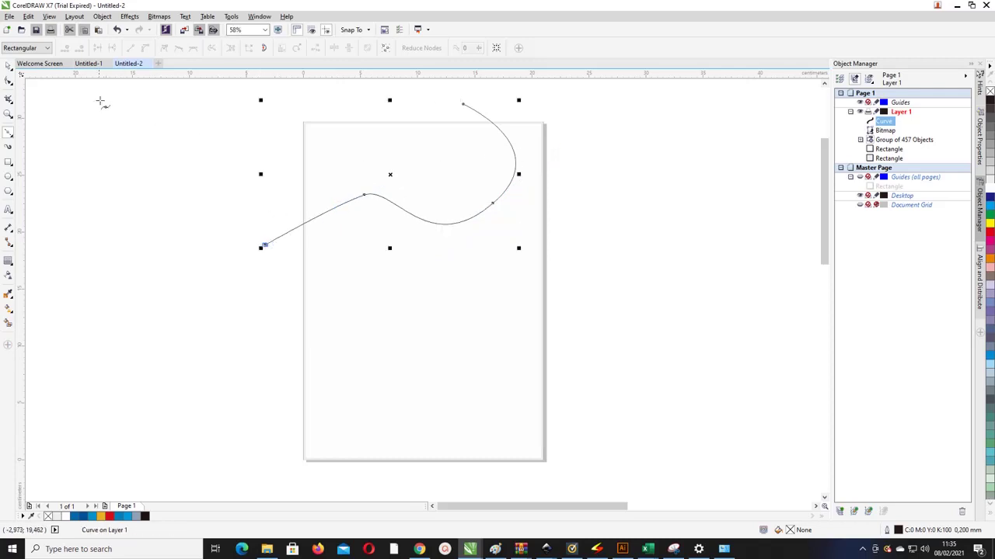
Reshape the curve by moving its start node, right node and left bend node, giving it about 21,6 × 12,6 cm
click(9, 81)
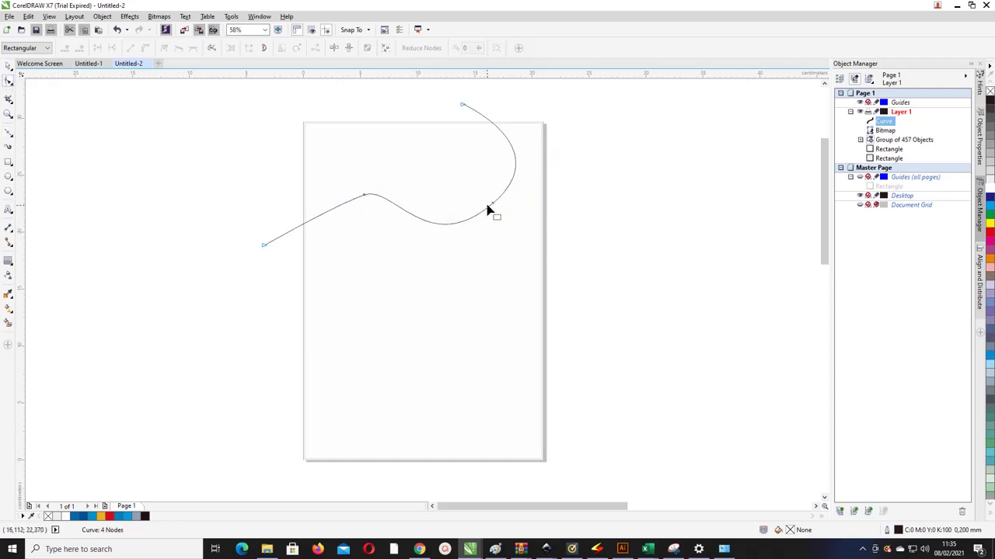
drag(494, 210, 501, 213)
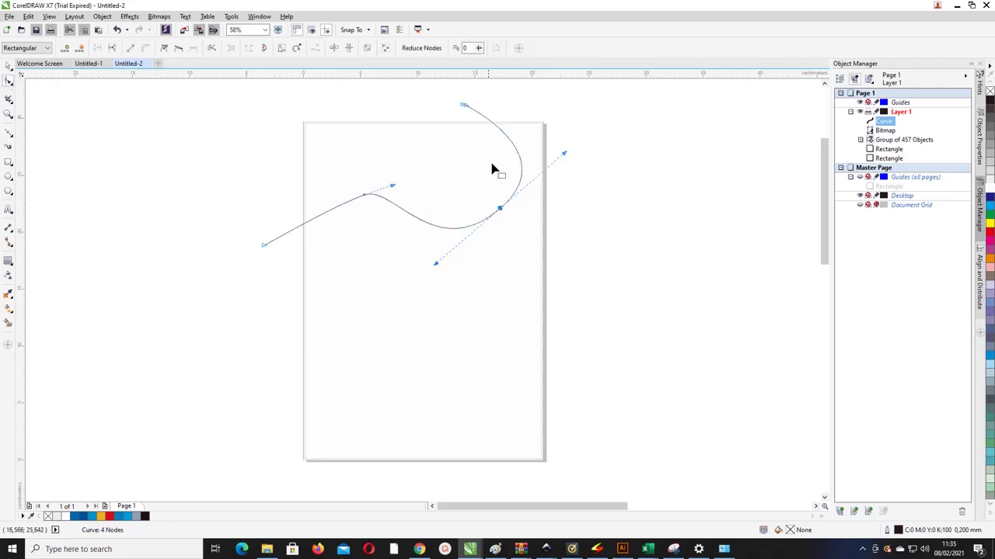
drag(465, 108, 437, 105)
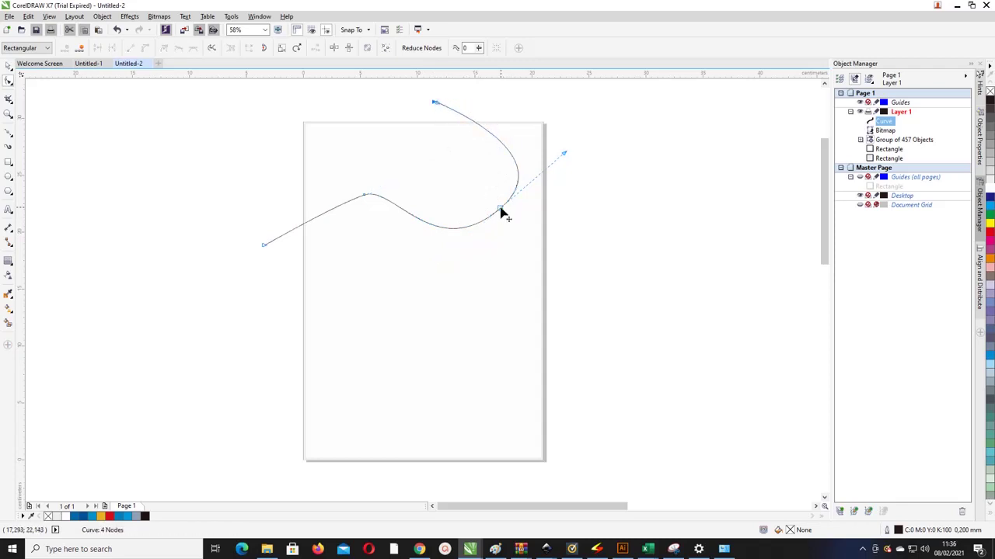
click(502, 210)
click(363, 196)
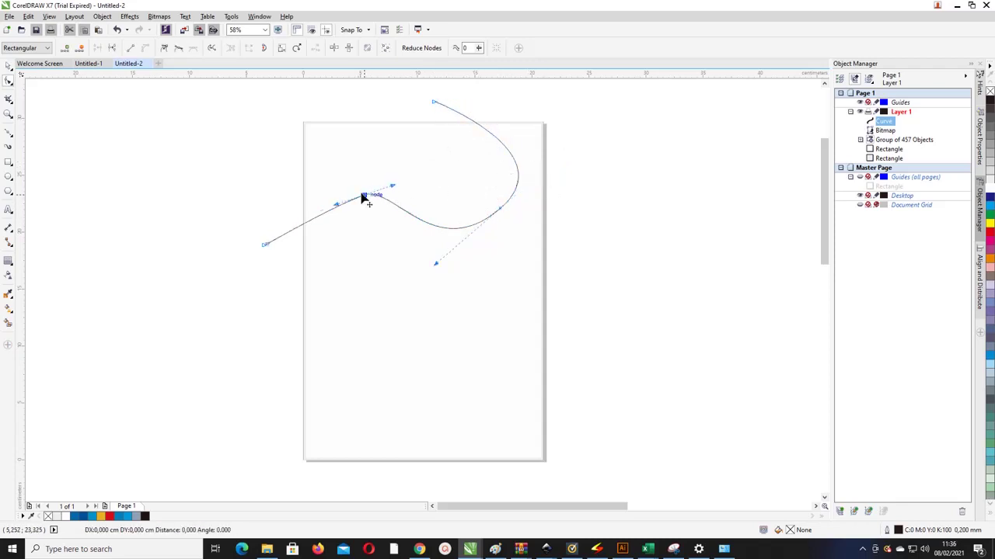
drag(363, 196, 338, 201)
drag(502, 213, 492, 214)
click(429, 100)
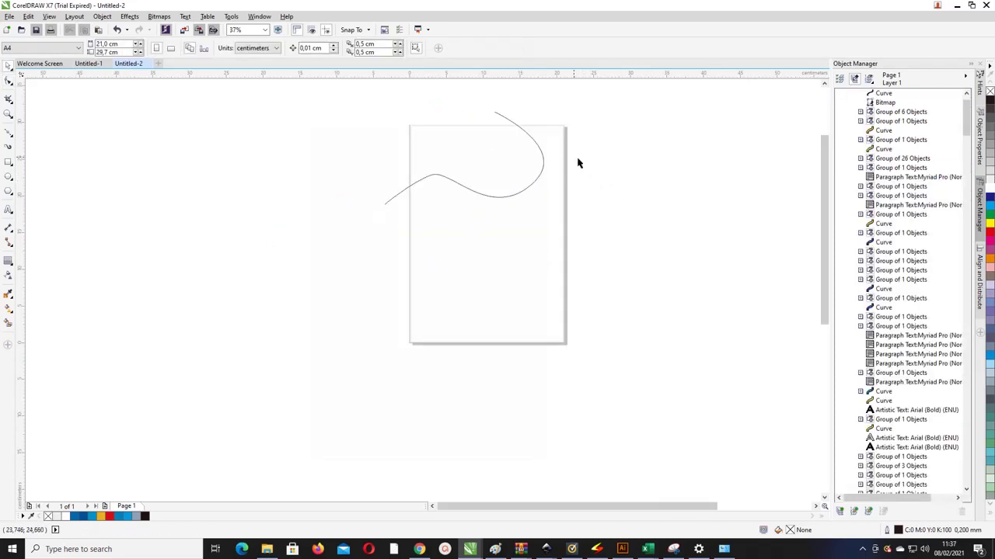
Move the curve's upper end node up and outward and lower its left bend node
click(538, 138)
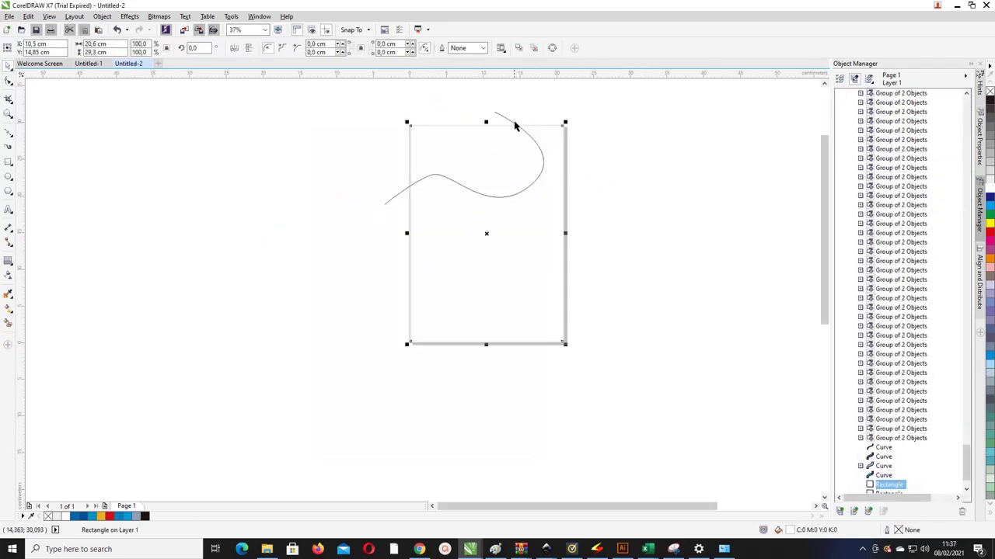
click(508, 117)
click(504, 117)
scroll(504, 118, up, 2)
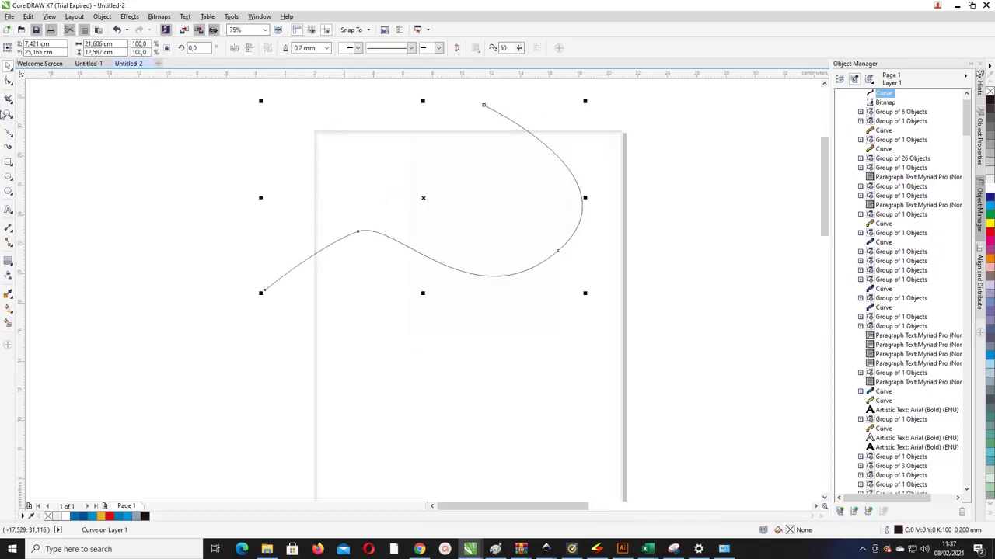
click(9, 82)
drag(483, 105, 510, 94)
drag(359, 233, 349, 265)
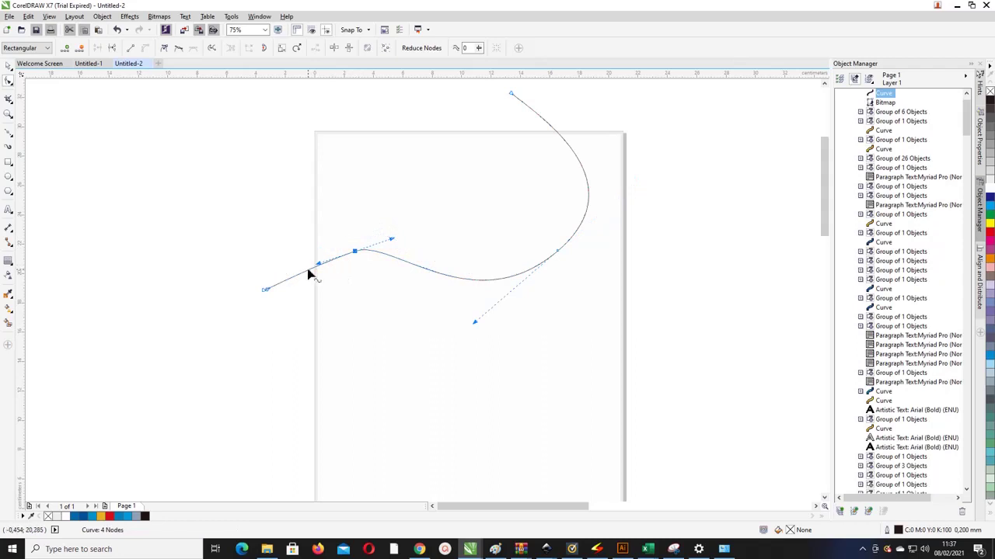
Smooth the curve's left part by lowering its end node, bending the last segment and lengthening the bend node's handles
click(267, 289)
drag(270, 292, 349, 262)
click(355, 251)
drag(266, 292, 261, 303)
drag(310, 274, 281, 286)
click(355, 253)
drag(392, 241, 429, 243)
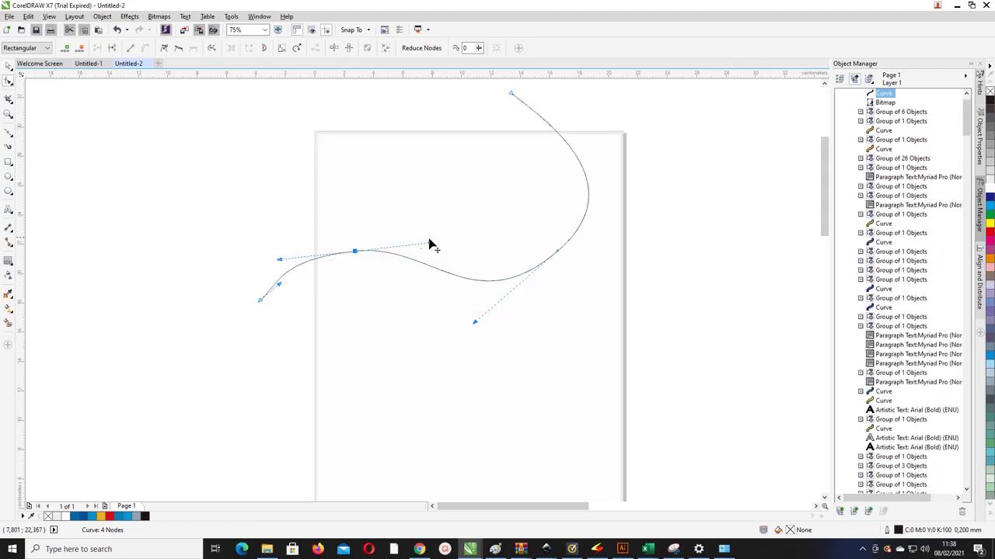
Extend the curve's left end further outside the page by moving its end node and nudging the left bend node
mouse_move(263, 305)
mouse_down()
mouse_move(240, 306)
mouse_move(266, 299)
mouse_move(267, 288)
mouse_up()
scroll(417, 182, down, 1)
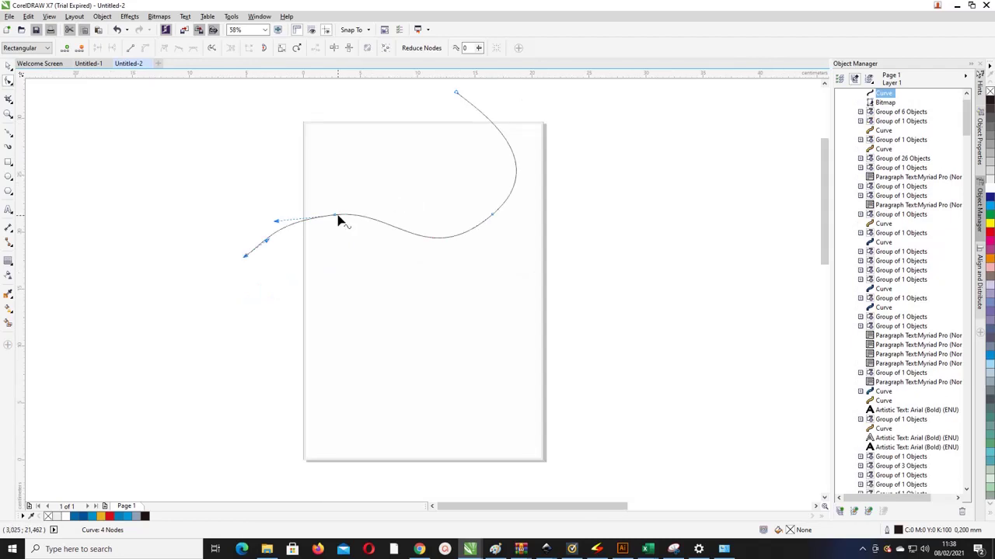
mouse_move(337, 217)
mouse_down()
mouse_move(335, 224)
mouse_move(339, 217)
mouse_up()
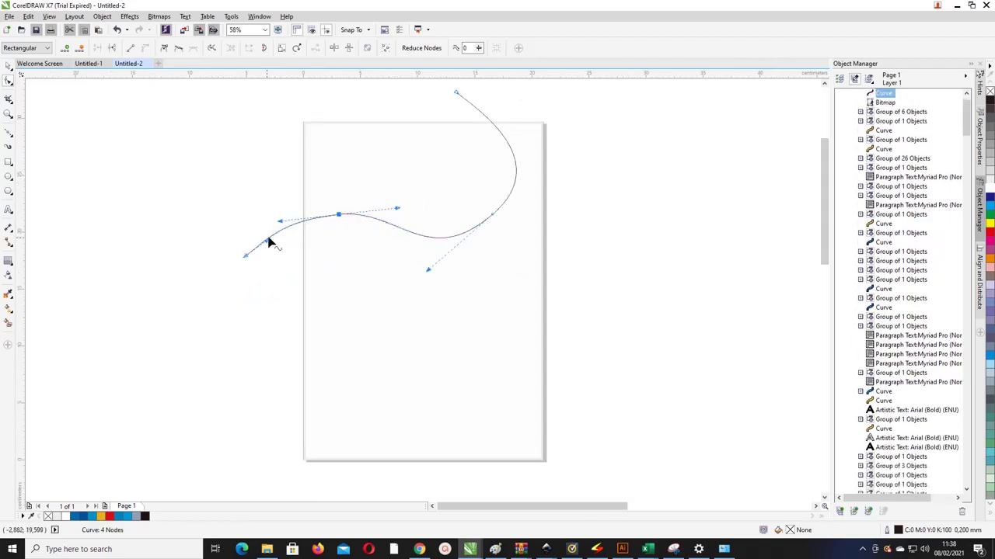
mouse_move(247, 256)
mouse_down()
mouse_move(231, 277)
mouse_move(233, 267)
mouse_up()
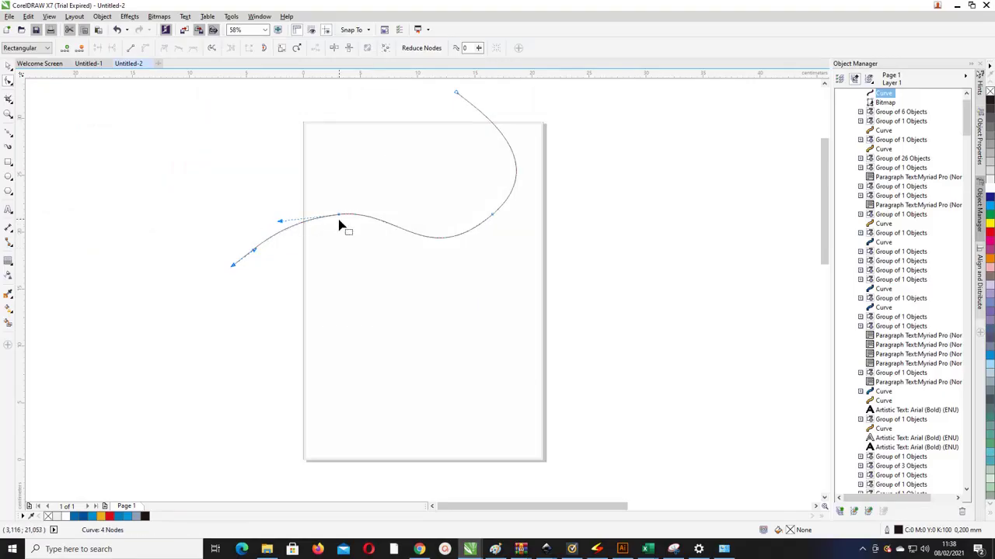
Lower the curve's right bend node slightly, shorten the left bend node's handles and extend the left end, giving about 26,1 × 15 cm
click(339, 217)
drag(495, 223, 494, 221)
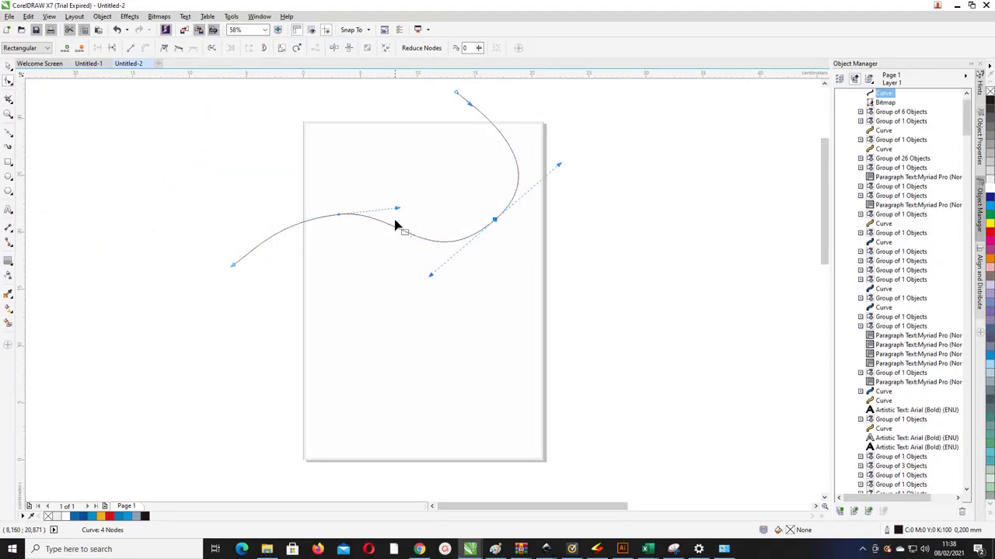
drag(397, 209, 391, 215)
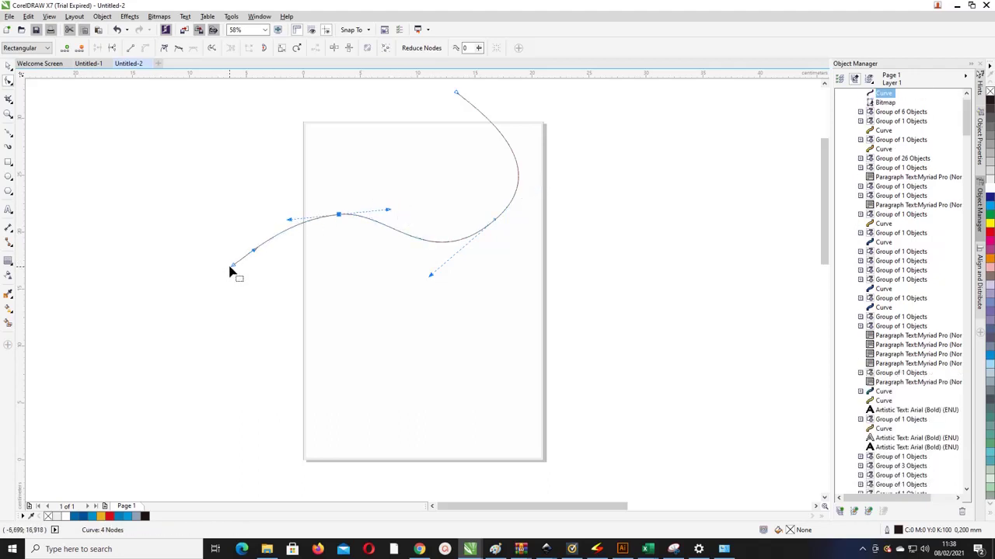
drag(233, 268, 248, 247)
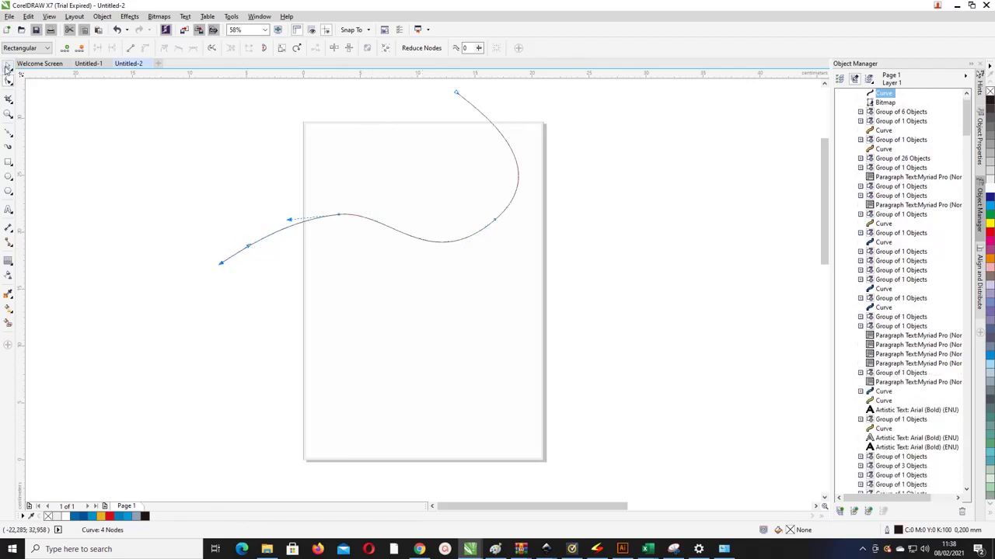
Shift the curve slightly toward the page's right edge and place a copy about 1,4 cm below it
key(space)
drag(502, 135, 514, 135)
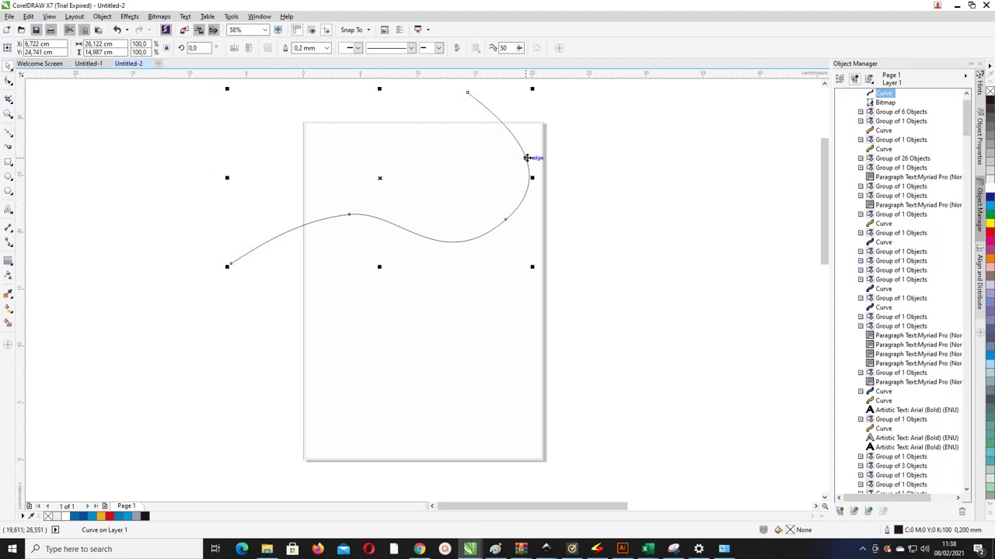
drag(525, 158, 546, 167)
key(ctrl+z)
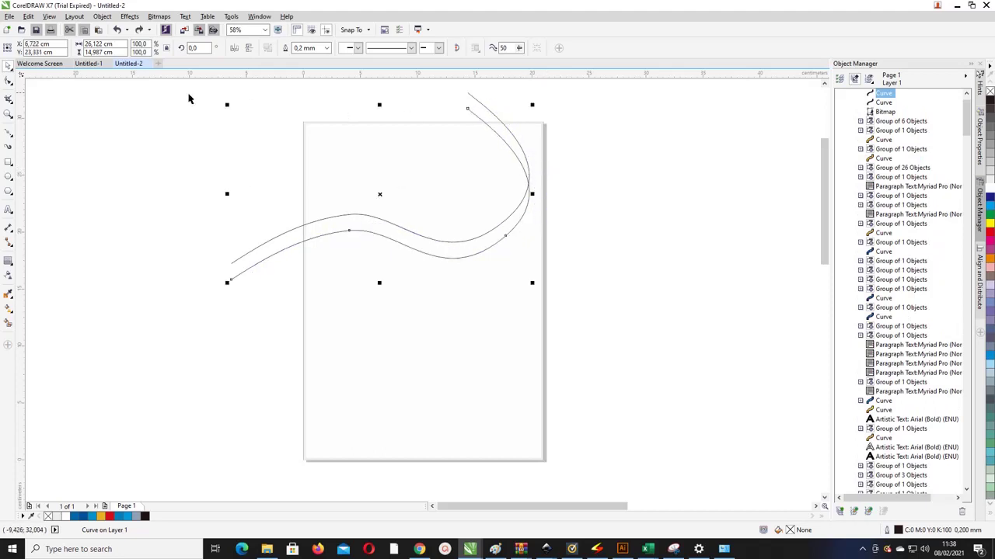
Move the copy's upper end node beyond the page's right edge and shorten that end by adding a node and deleting the old end node
click(8, 81)
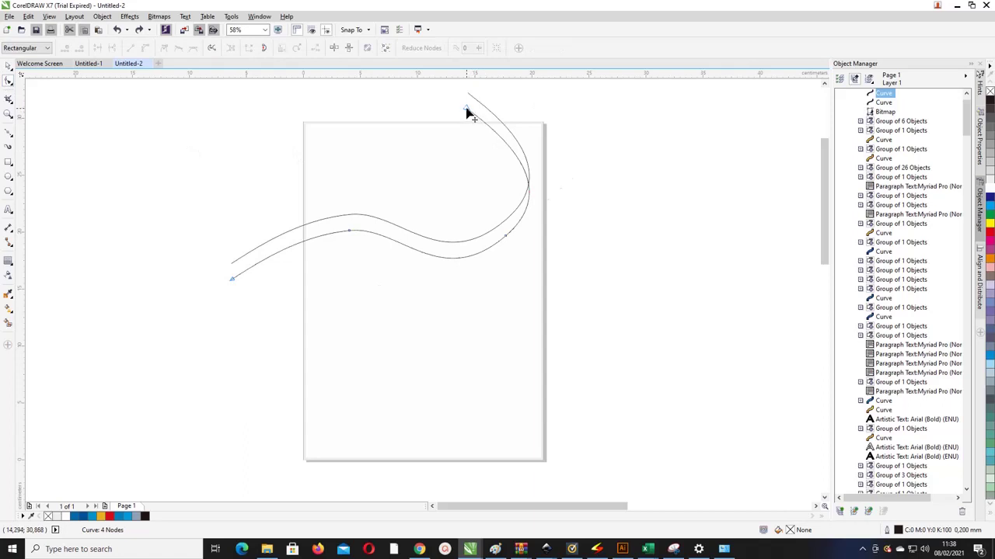
drag(466, 109, 545, 109)
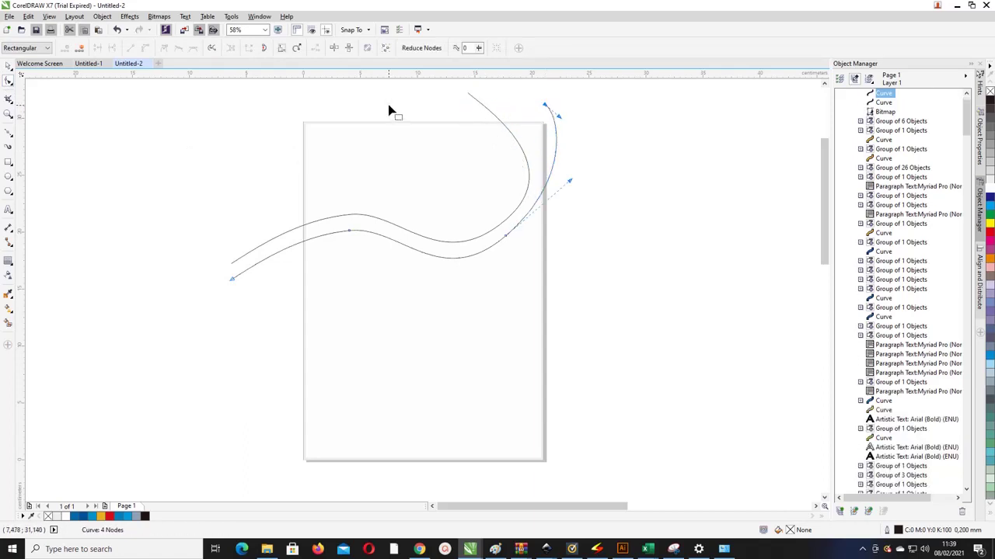
double_click(548, 181)
key(Delete)
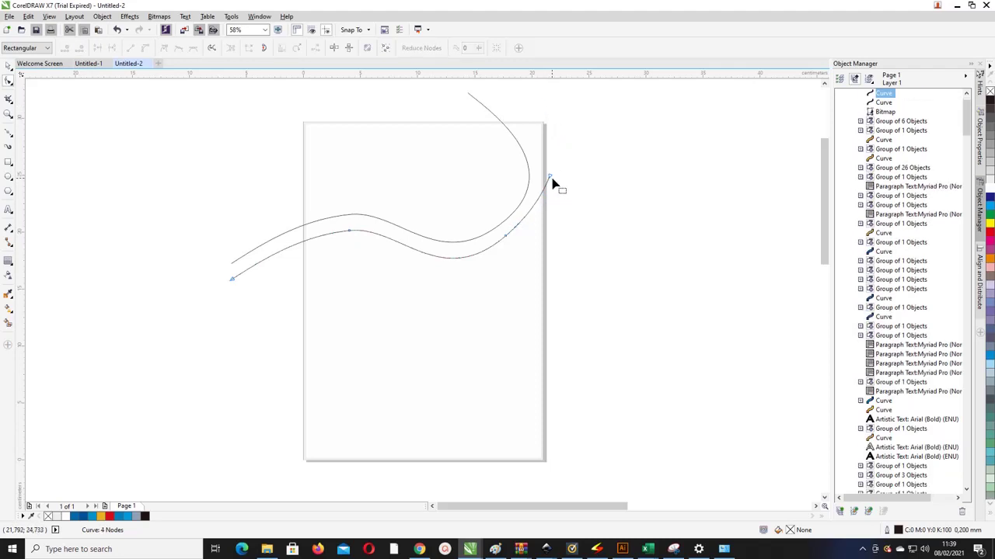
Smooth the lower curve's right part by repositioning its end node, end handle and right bend node so it crosses the page edge
drag(550, 177, 558, 188)
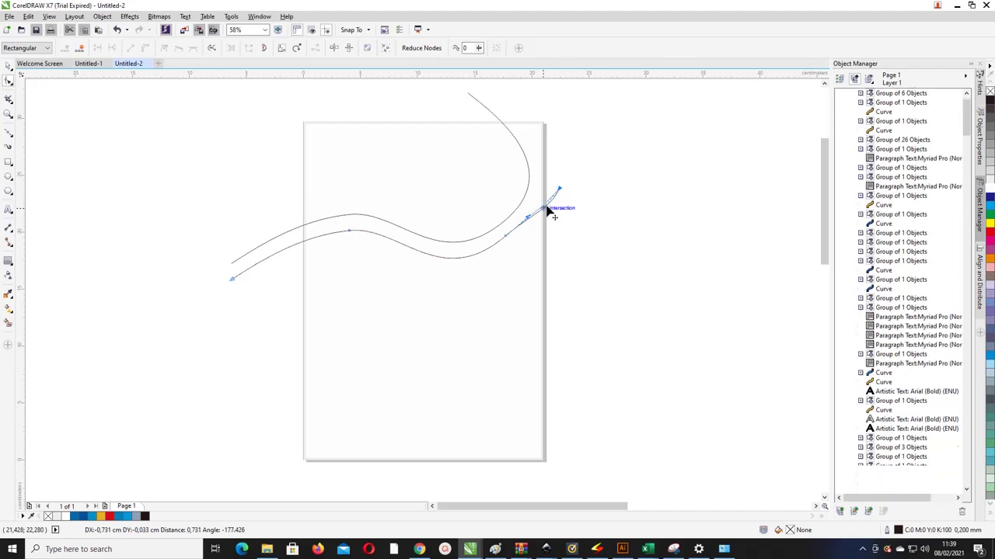
scroll(544, 210, up, 2)
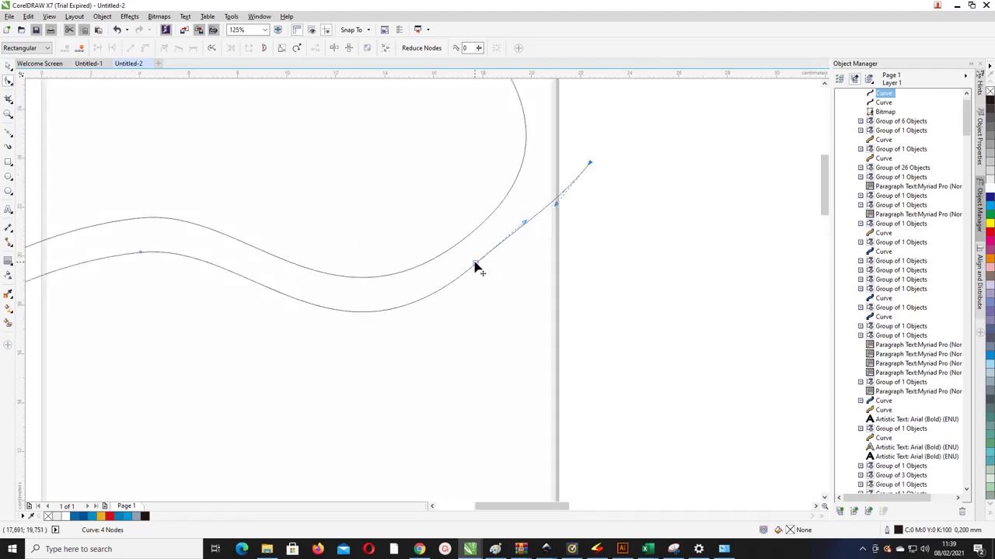
drag(475, 266, 583, 146)
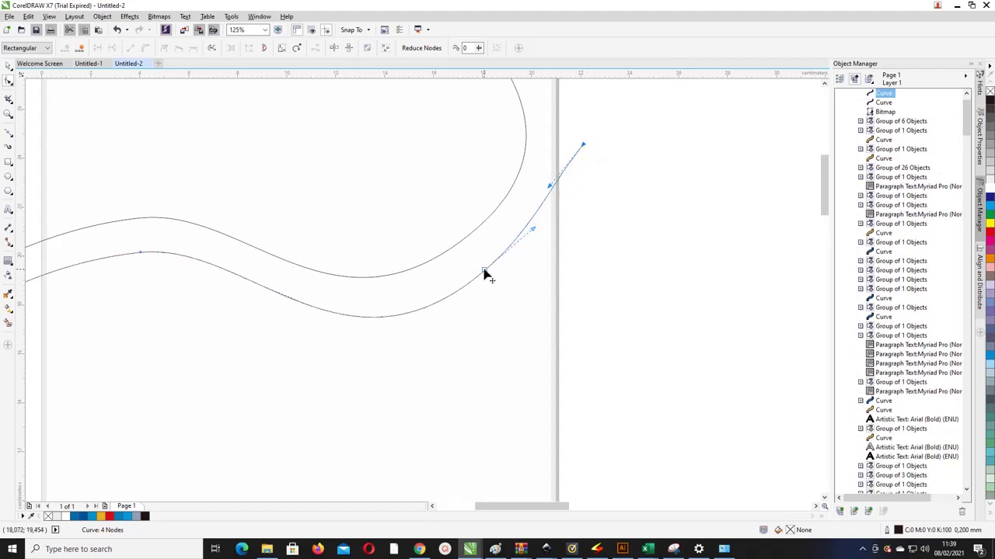
drag(483, 274, 525, 230)
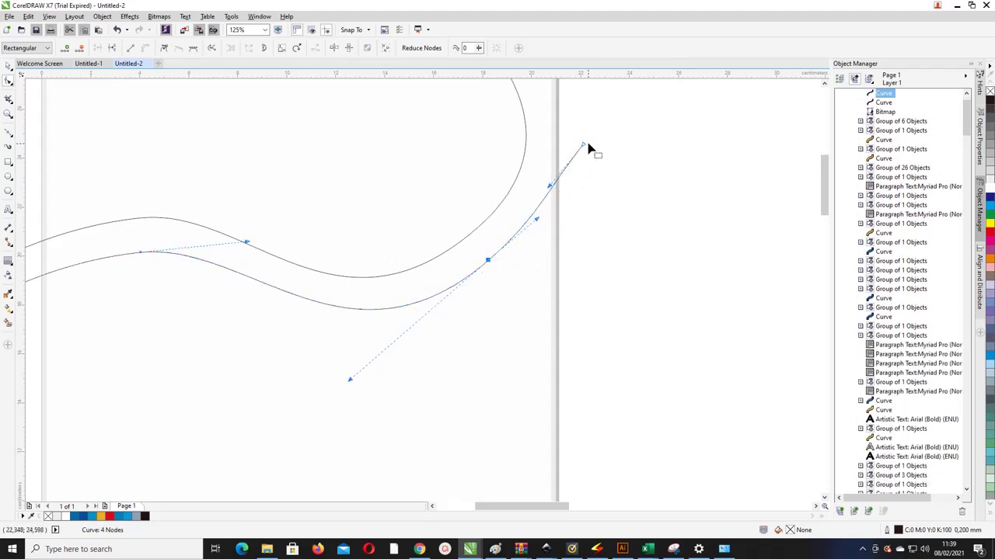
drag(584, 145, 583, 138)
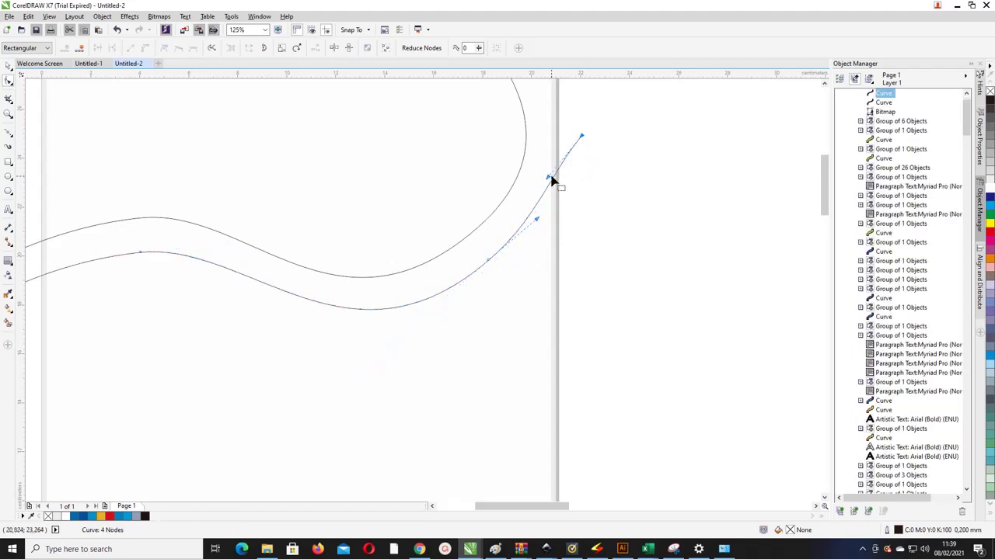
drag(550, 180, 556, 185)
drag(583, 142, 576, 130)
click(629, 163)
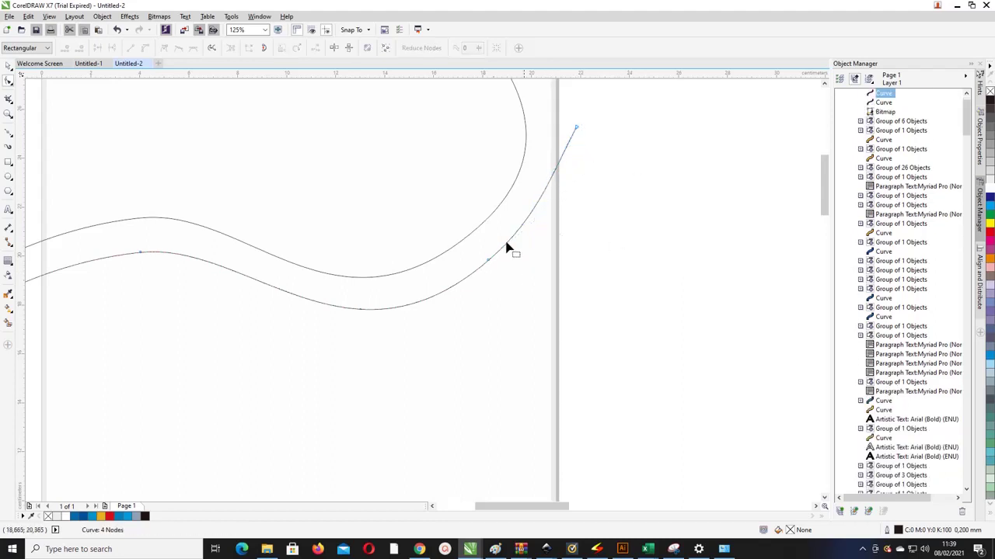
Lower the lower curve's left end and left bend nodes and shorten the right bend node's handle to flatten the wave
scroll(506, 248, down, 3)
scroll(373, 249, up, 3)
click(323, 237)
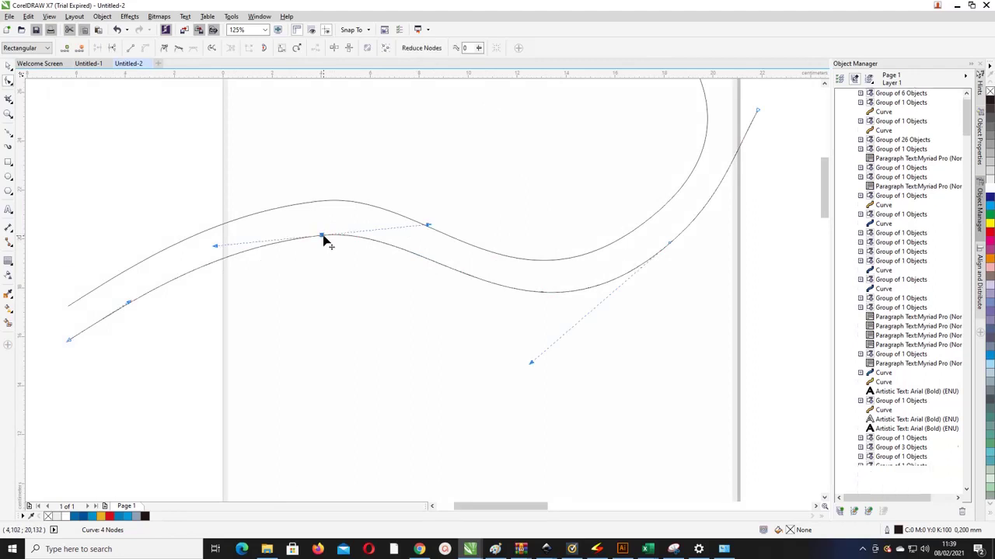
drag(69, 340, 70, 394)
drag(326, 240, 388, 248)
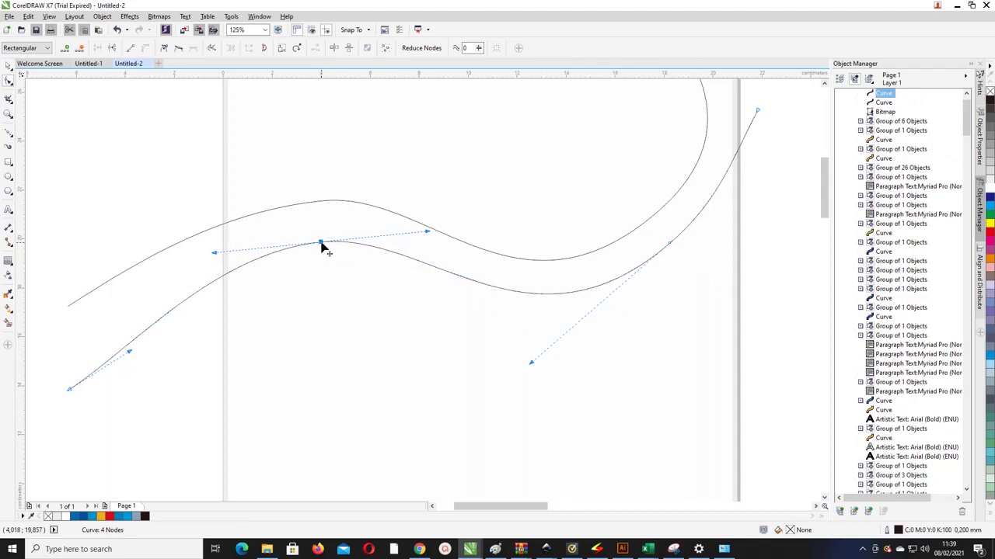
drag(533, 362, 548, 346)
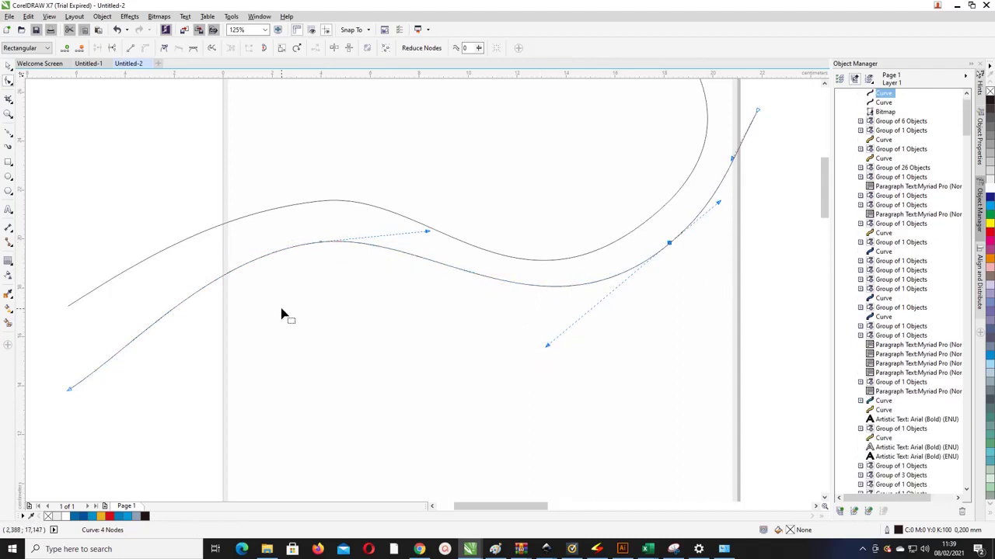
scroll(282, 315, down, 1)
drag(174, 351, 185, 366)
drag(302, 280, 303, 288)
Adjust the upper curve's top end handle to round its right bulge and check the handles of its bend nodes
click(324, 258)
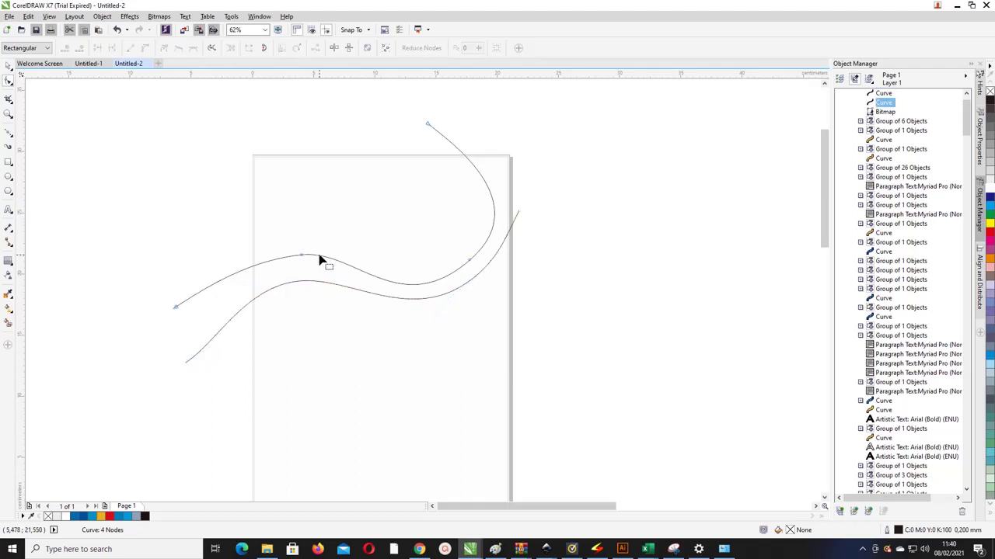
click(470, 265)
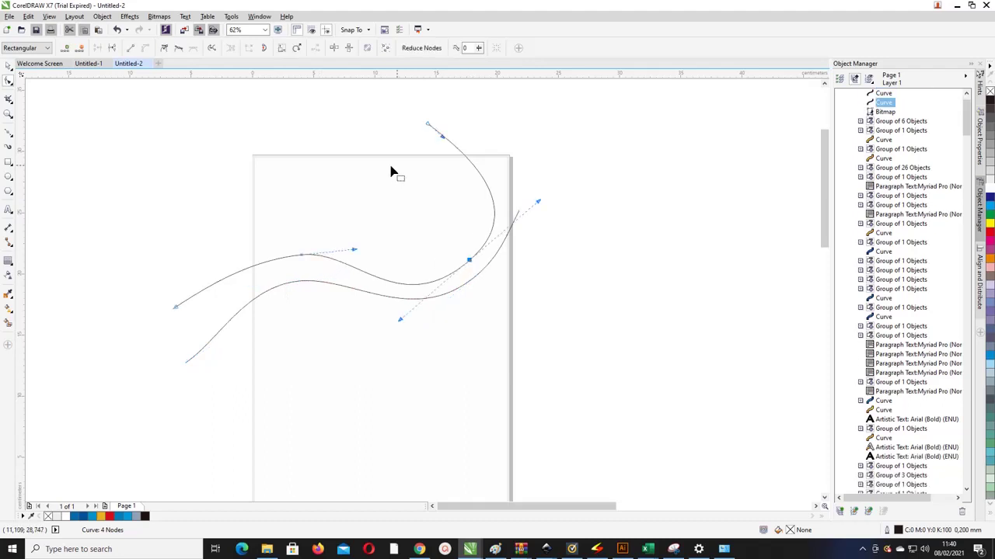
drag(445, 141, 450, 140)
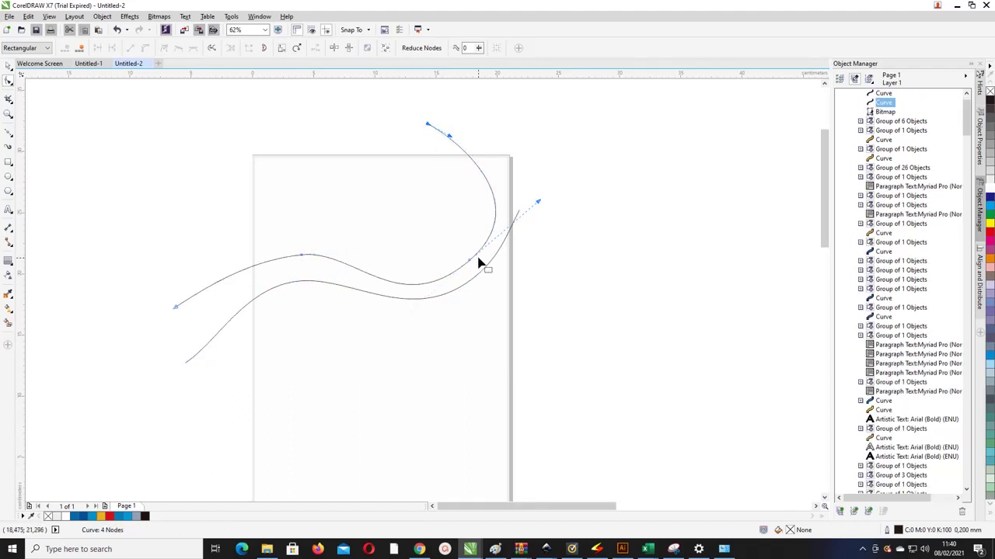
click(303, 258)
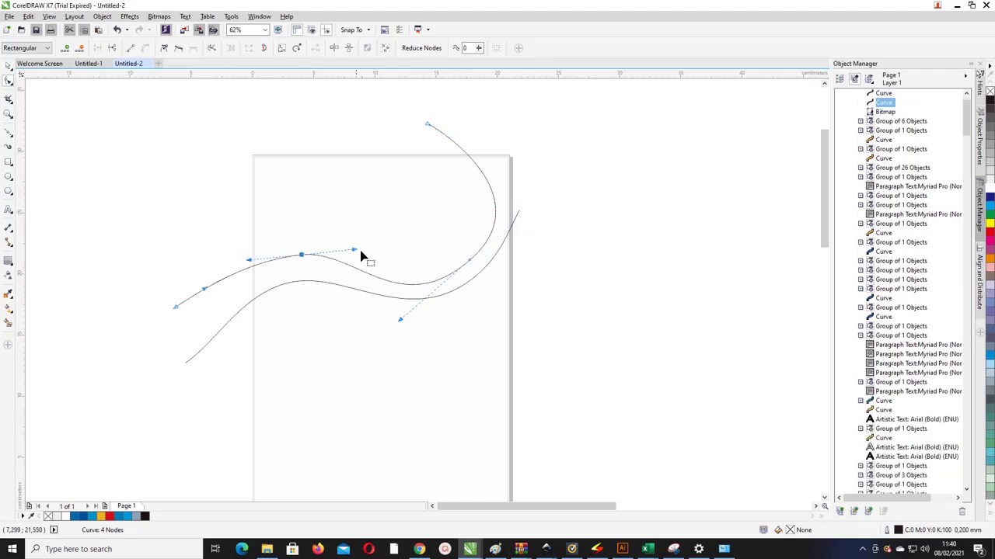
click(471, 261)
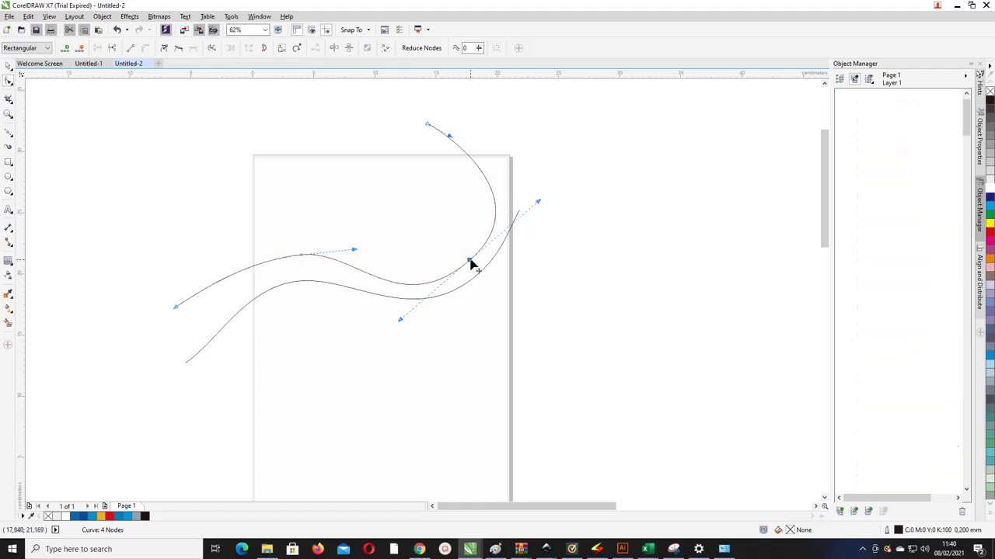
click(178, 51)
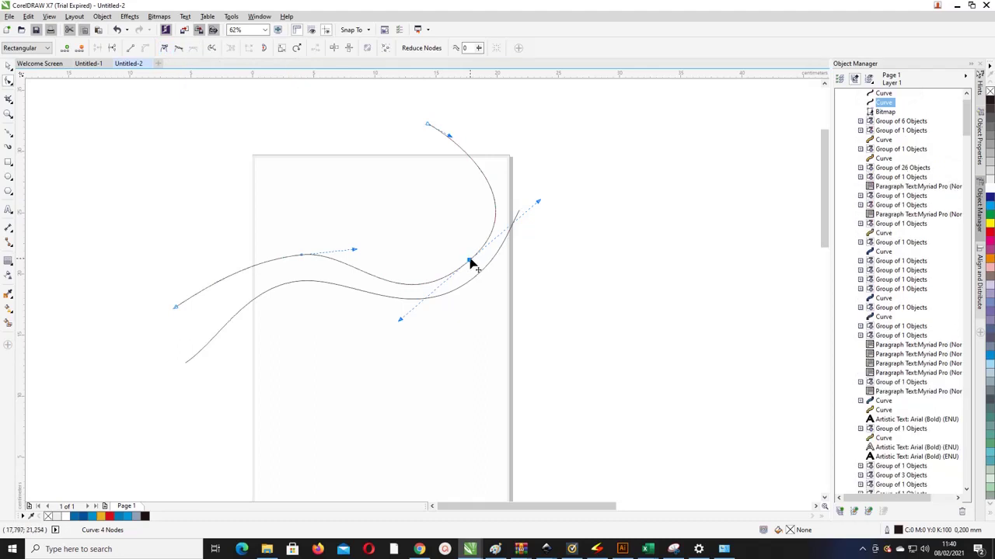
Lengthen the upper curve's left bend handles, move that node up and outward, and lower the left end node
click(302, 257)
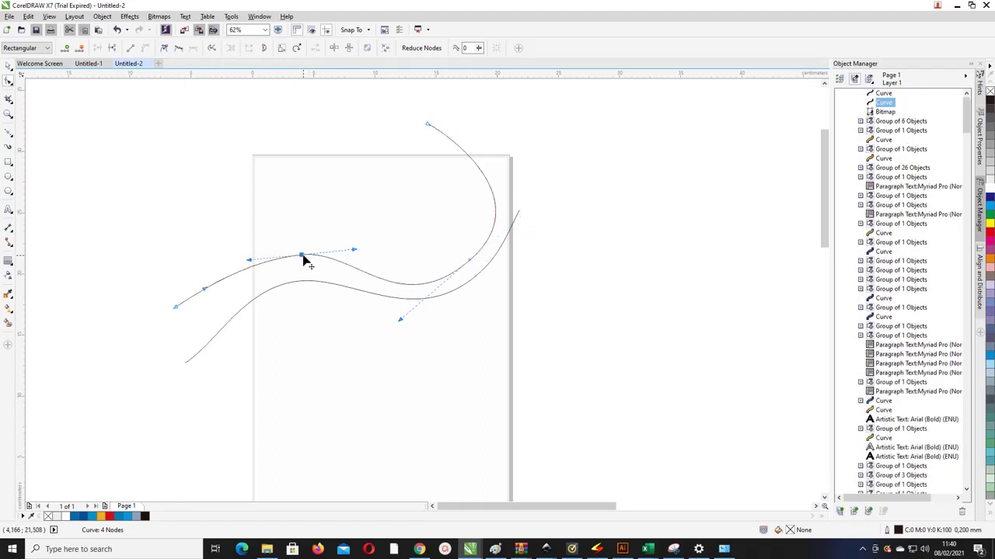
mouse_move(353, 250)
mouse_down()
mouse_move(344, 248)
mouse_move(362, 248)
mouse_up()
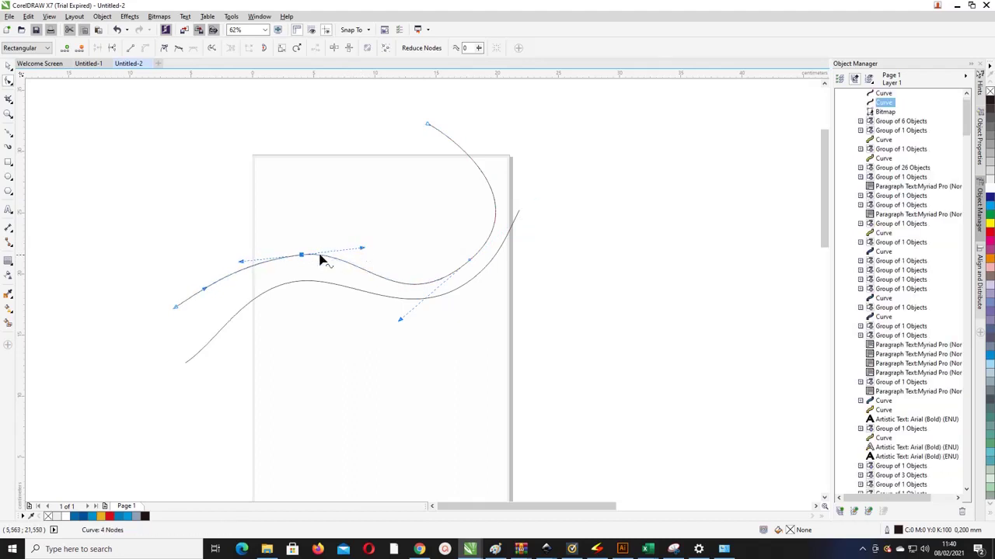
click(302, 255)
drag(302, 256, 294, 251)
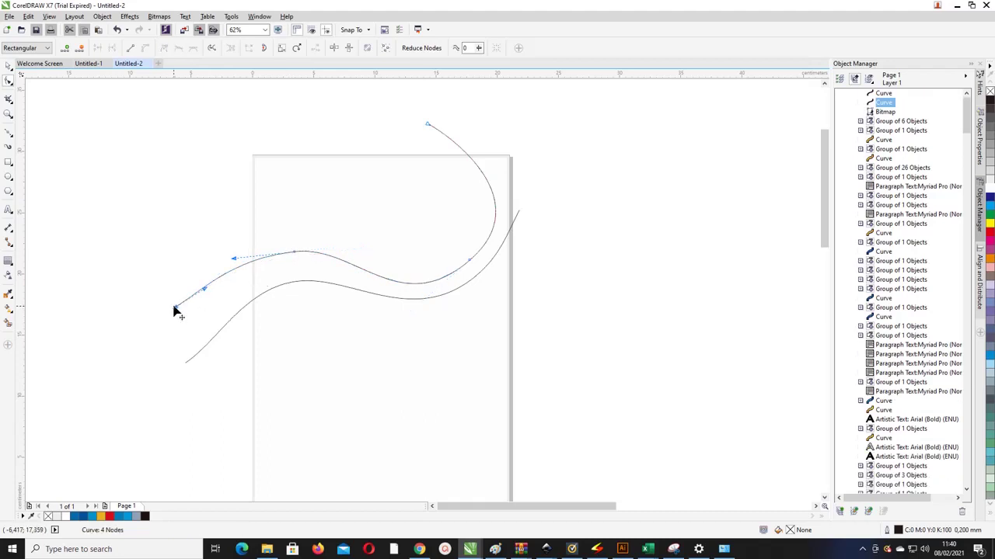
drag(175, 311, 177, 313)
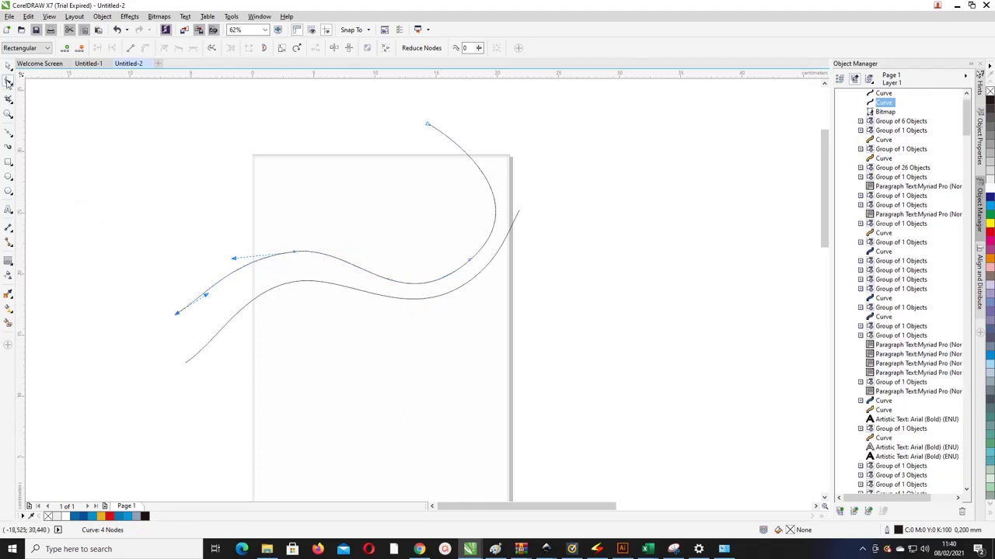
Fill the band enclosed by the two curves and the page edges with light grey using Smart Fill
click(7, 67)
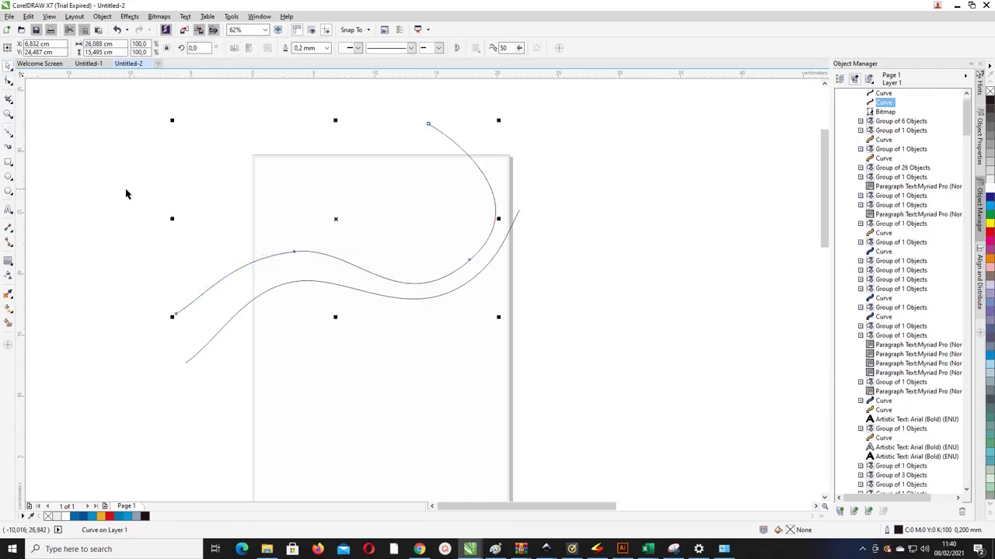
click(8, 323)
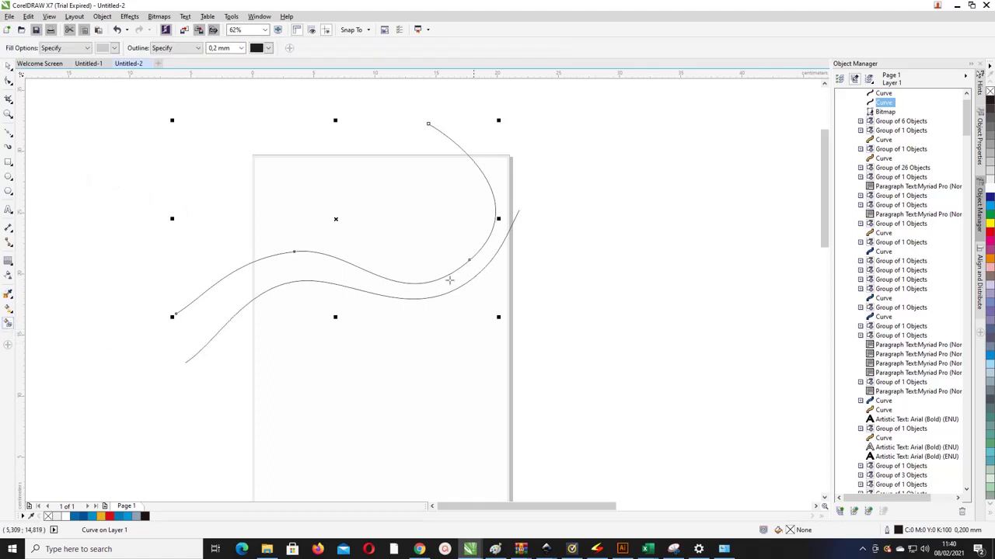
click(491, 166)
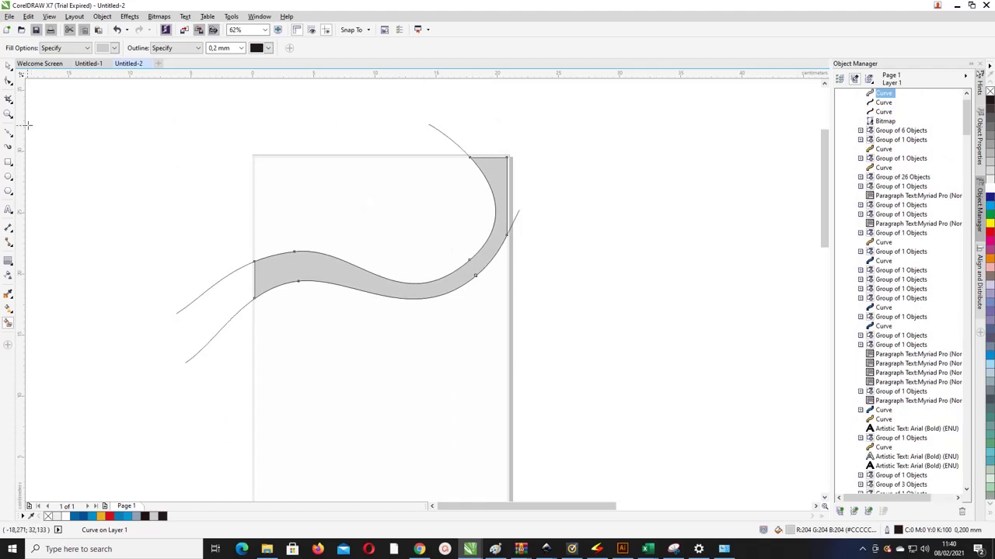
Select both open construction curves and move them off the page into the empty area beside it
click(8, 66)
scroll(369, 189, down, 1)
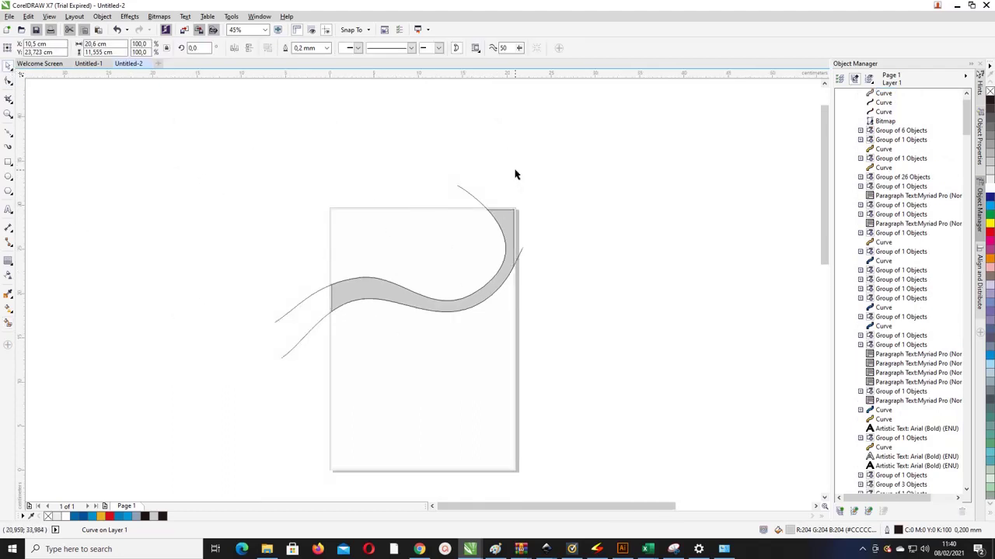
click(469, 192)
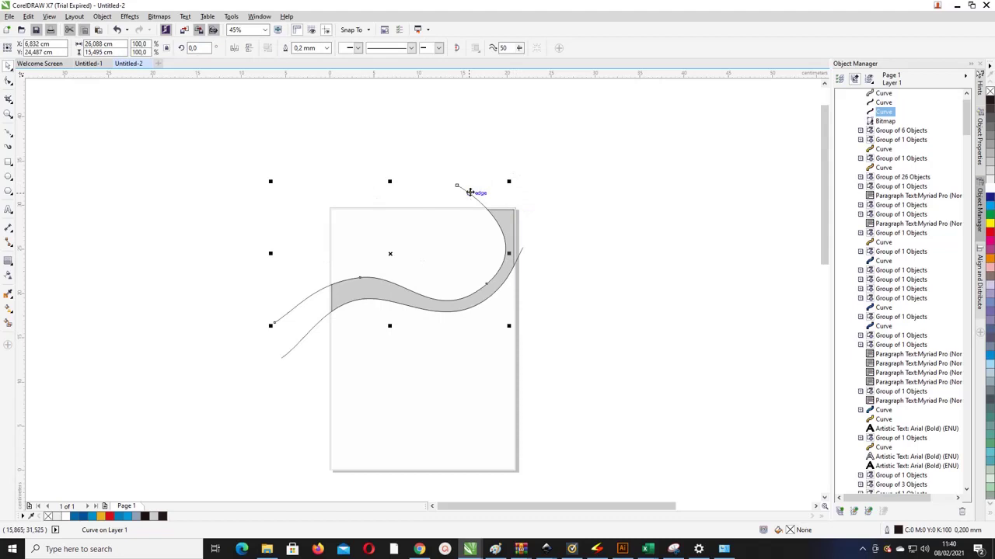
shift+click(521, 255)
drag(522, 252, 801, 244)
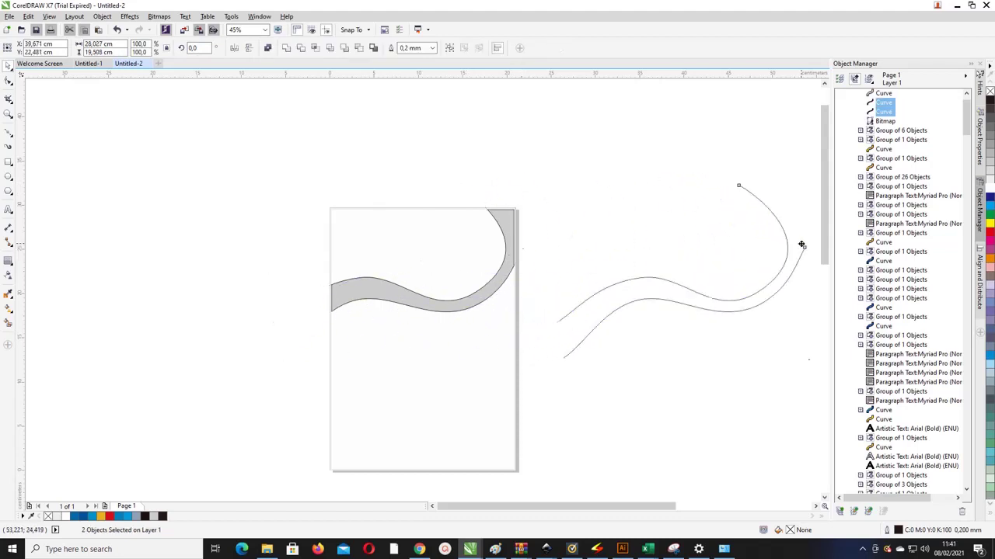
click(592, 157)
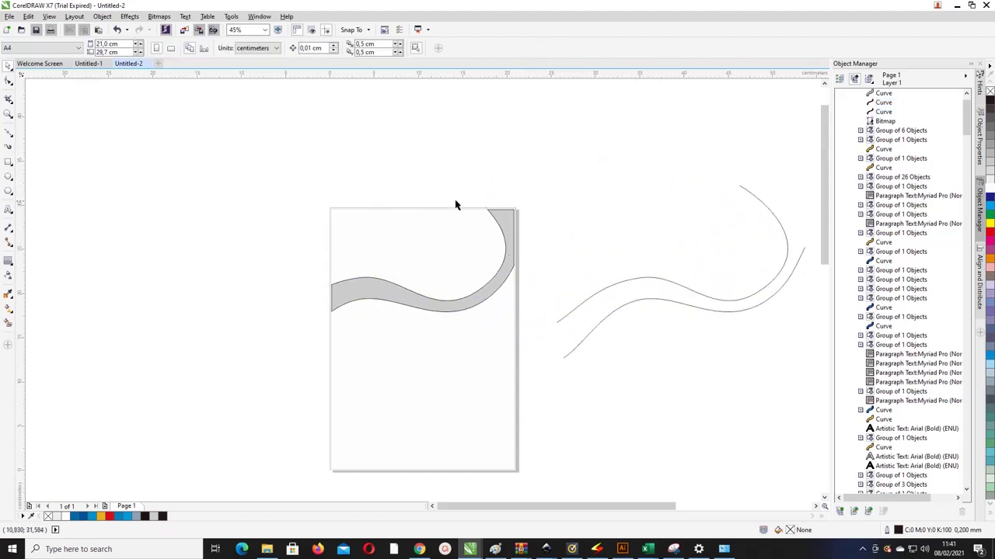
Fill the page area above the grey band with light grey using Smart Fill
click(510, 238)
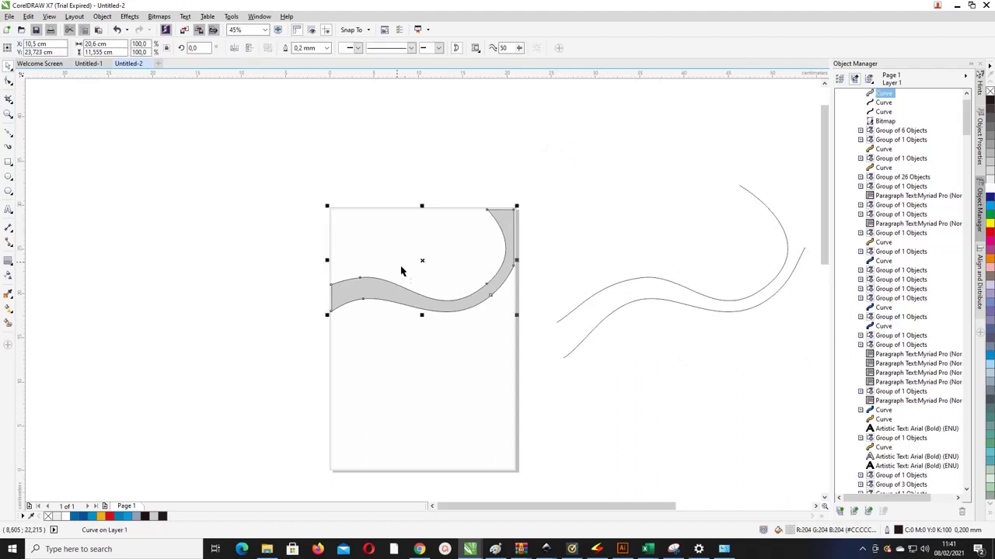
click(8, 324)
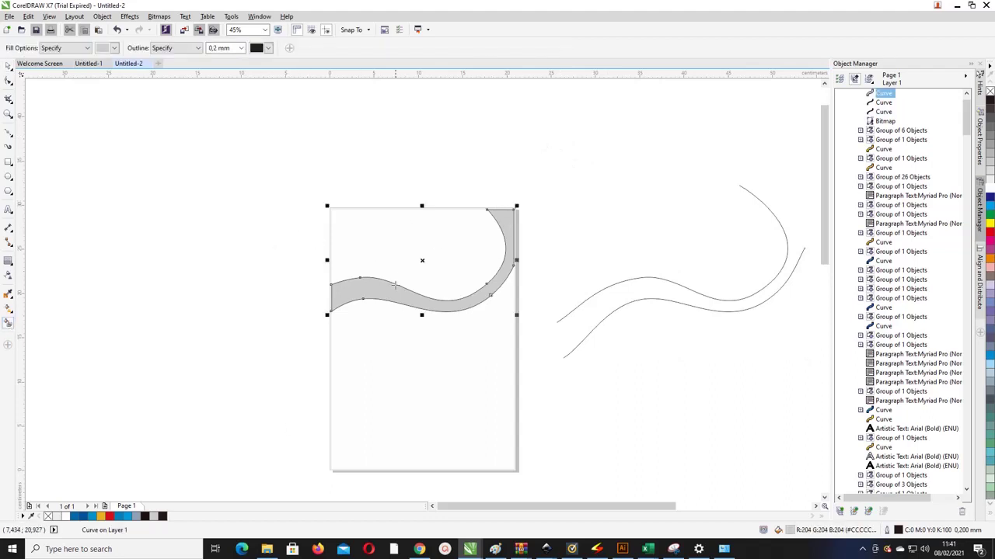
click(389, 244)
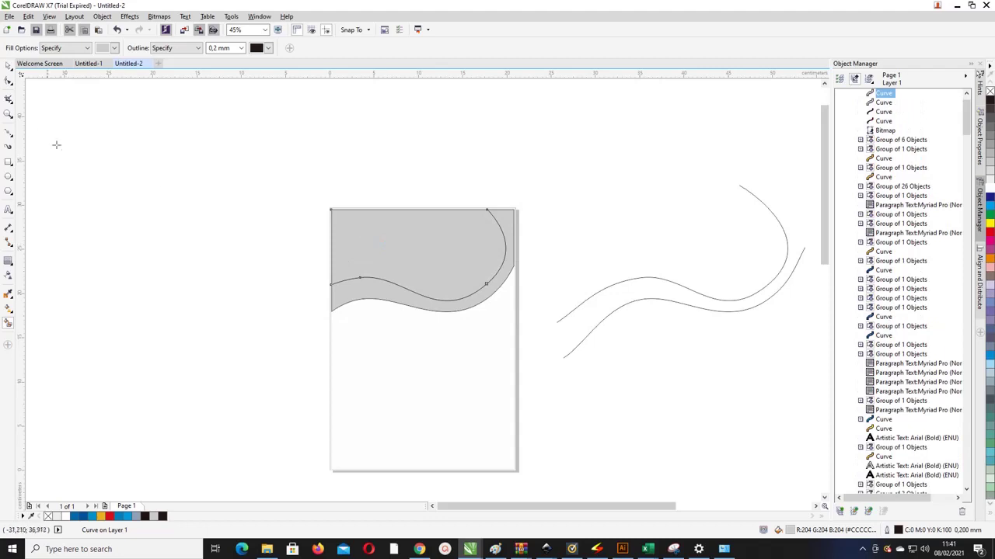
click(9, 67)
click(247, 158)
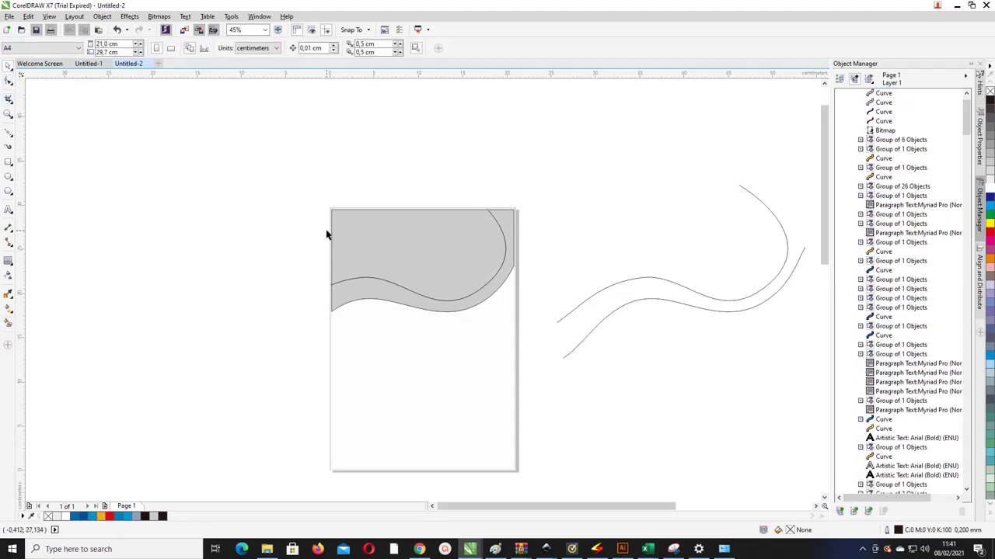
Remove the outlines from both grey shapes on the page
drag(303, 166, 530, 348)
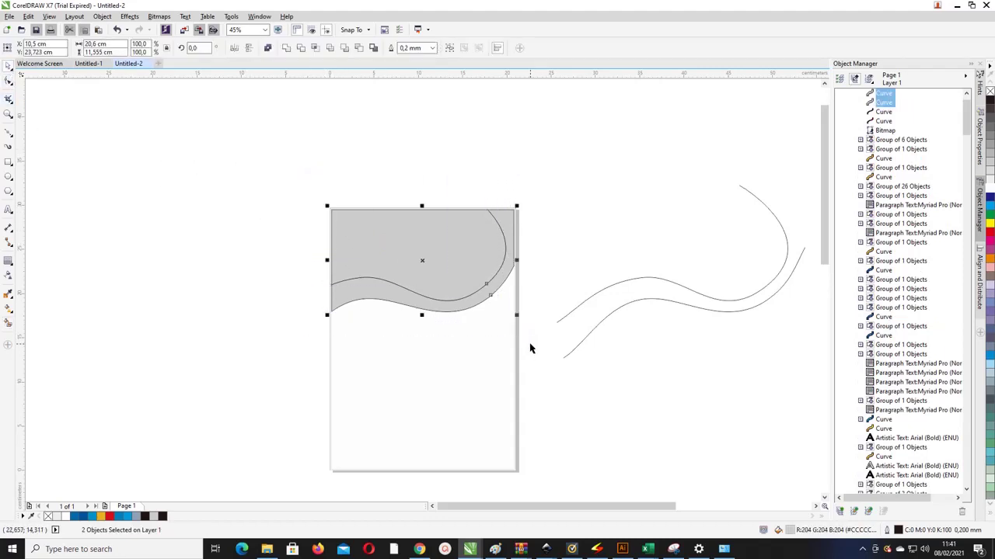
right_click(48, 516)
click(156, 341)
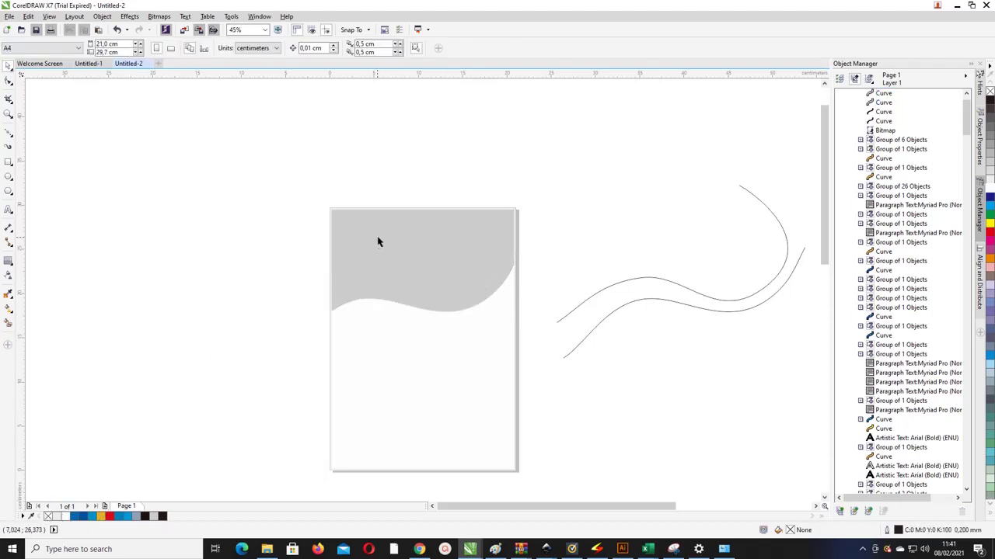
Fill the lower flowing band with bright blue
click(415, 301)
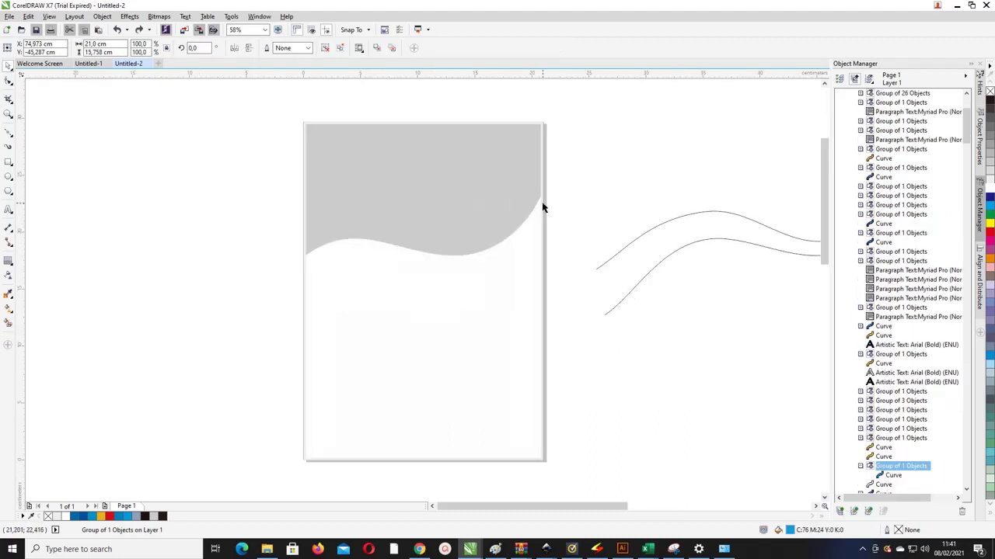
click(542, 206)
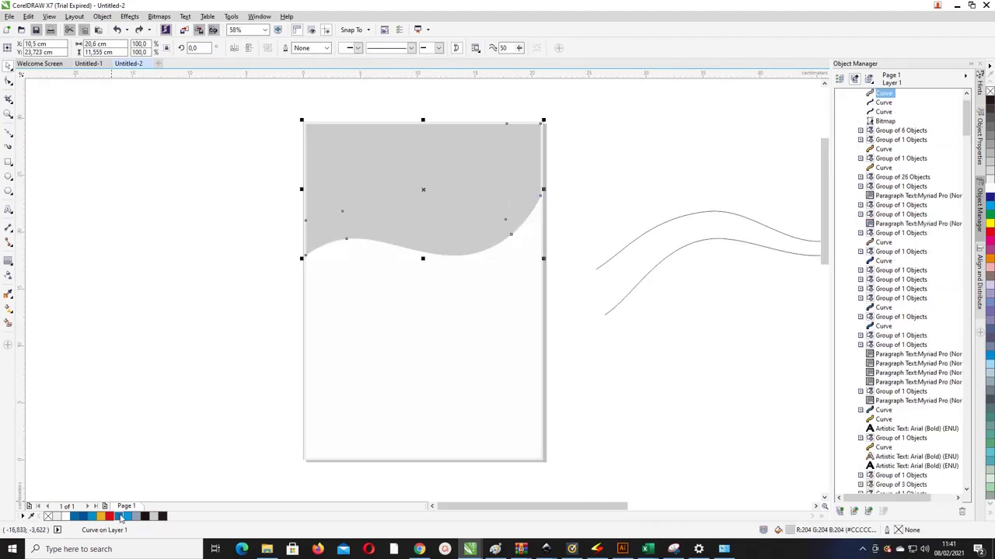
click(126, 517)
Apply a horizontal fountain fill to the large upper shape, running from bright blue at its left edge to dark blue at its right
click(391, 198)
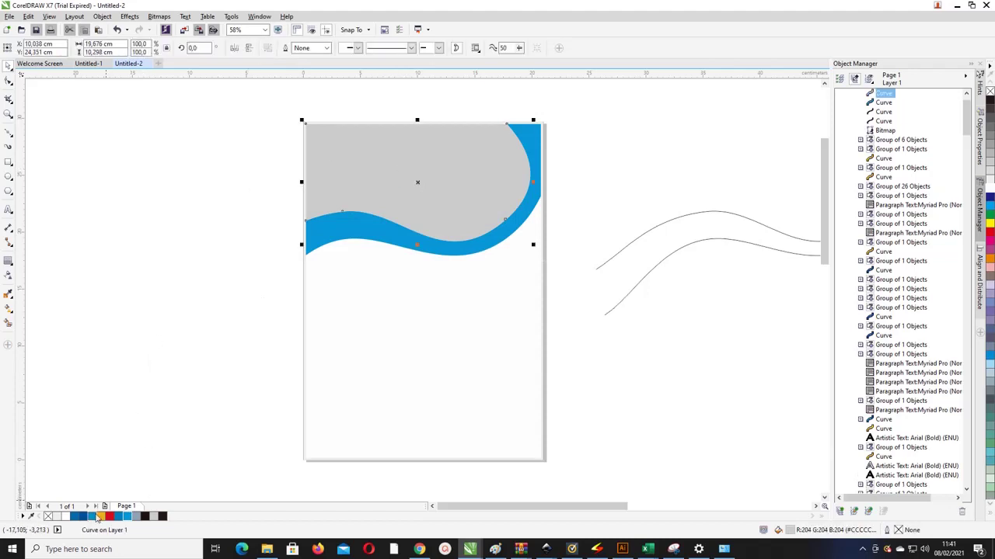
click(9, 309)
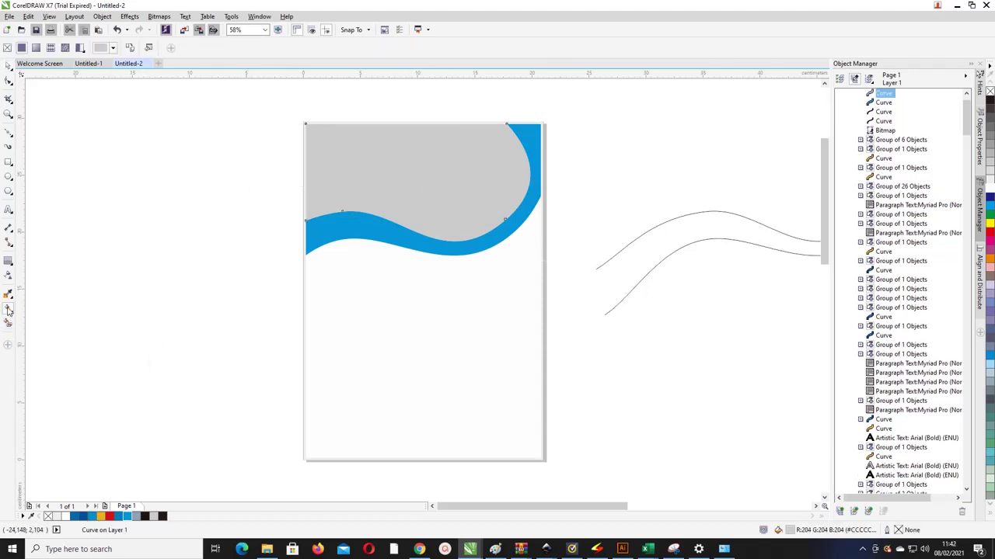
drag(303, 193, 494, 184)
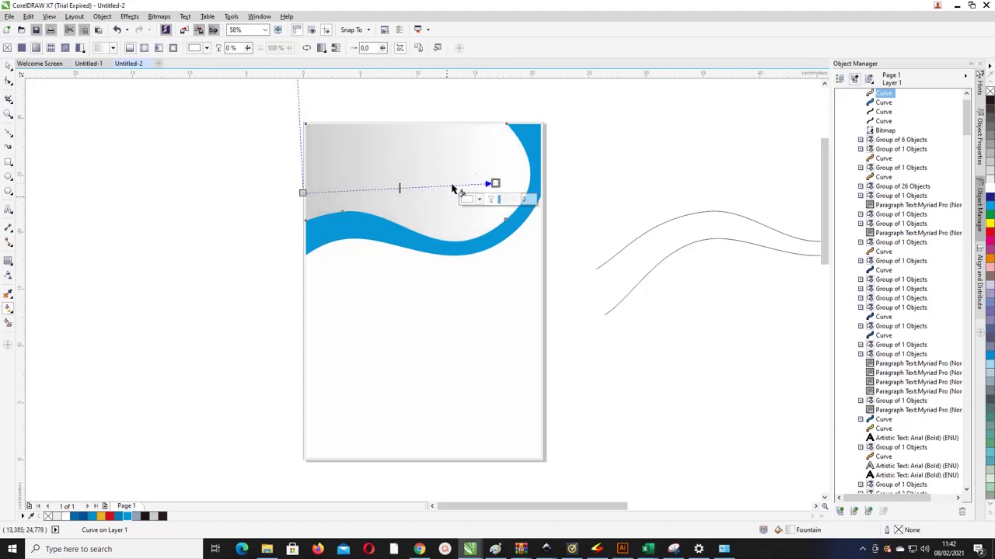
click(82, 516)
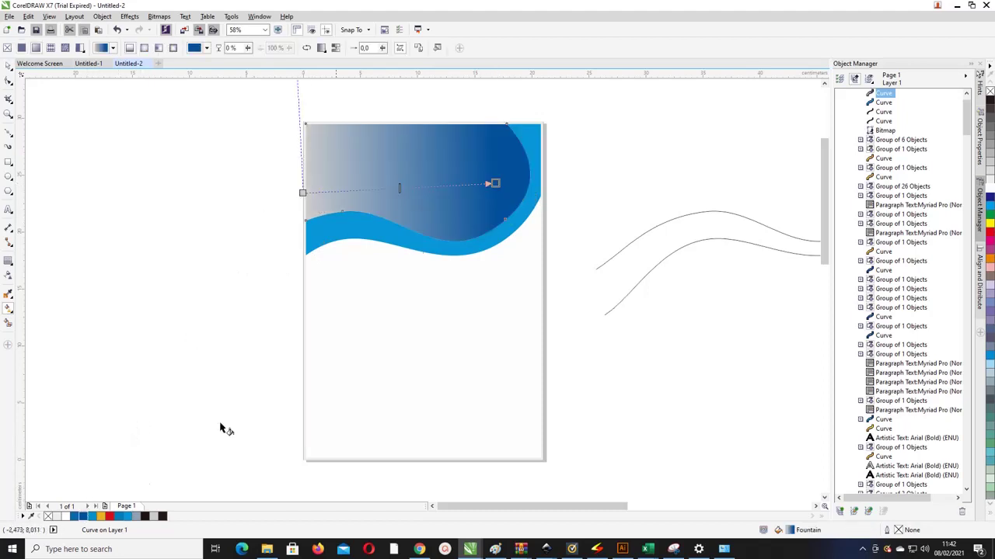
click(302, 192)
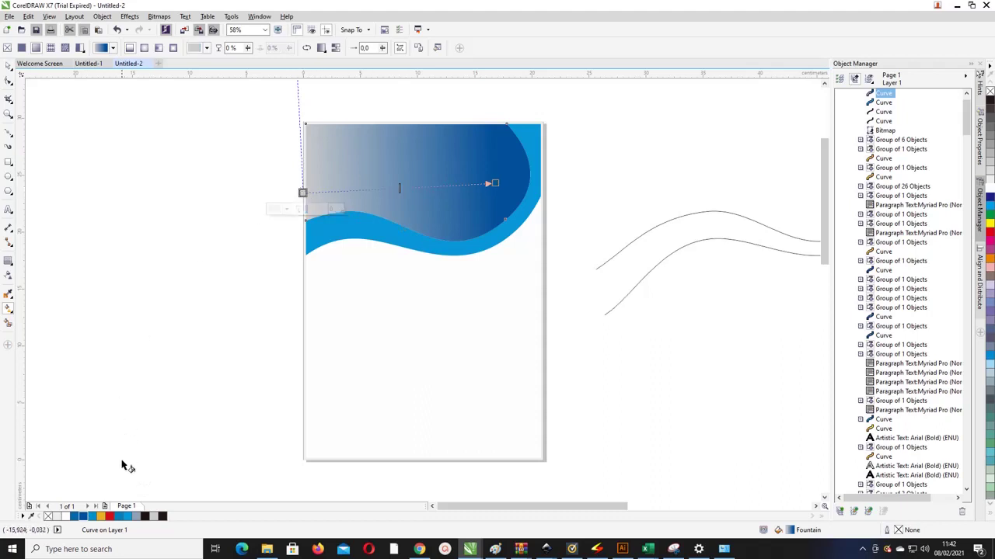
click(127, 517)
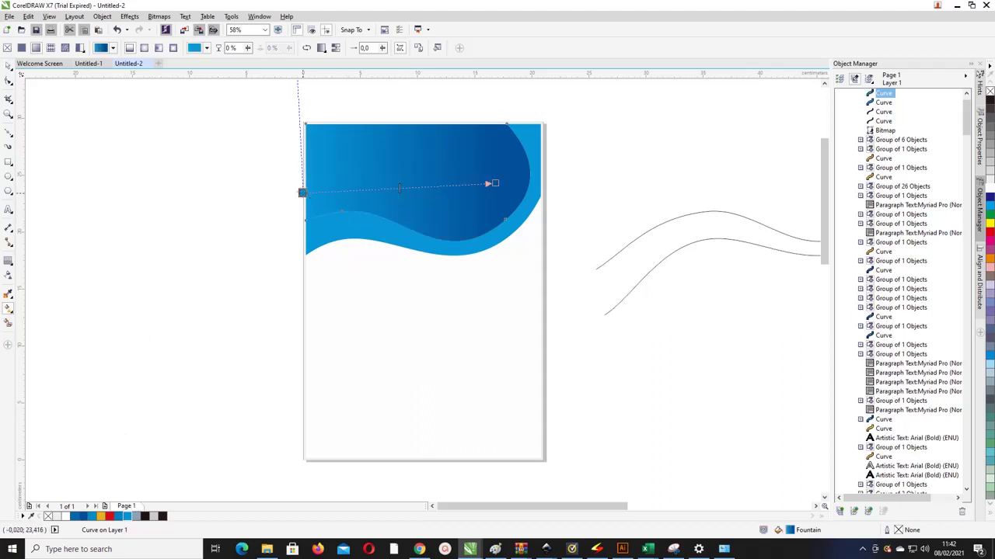
Extend the upper shape's gradient slightly at both ends, placing the dark blue end nearer the right bulge
drag(302, 193, 298, 188)
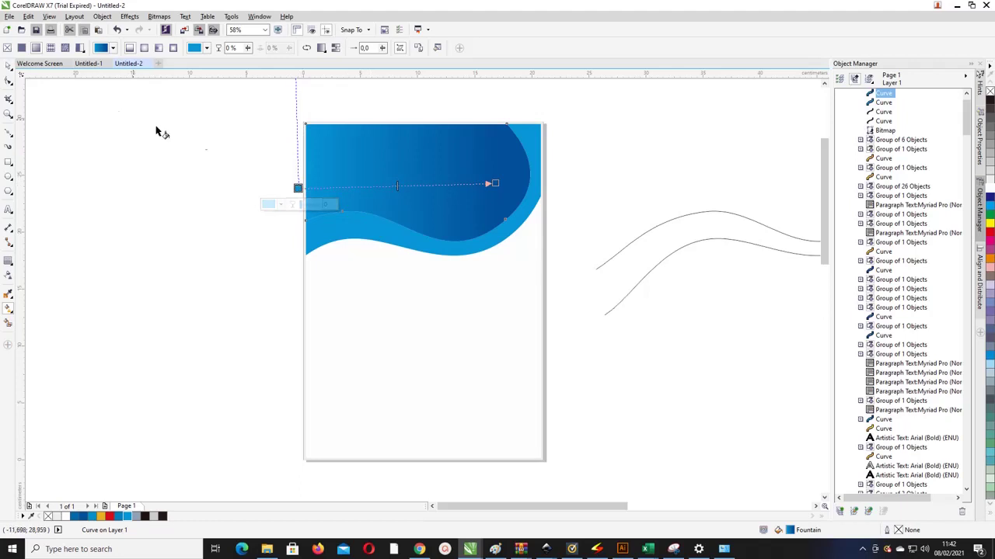
drag(495, 184, 508, 183)
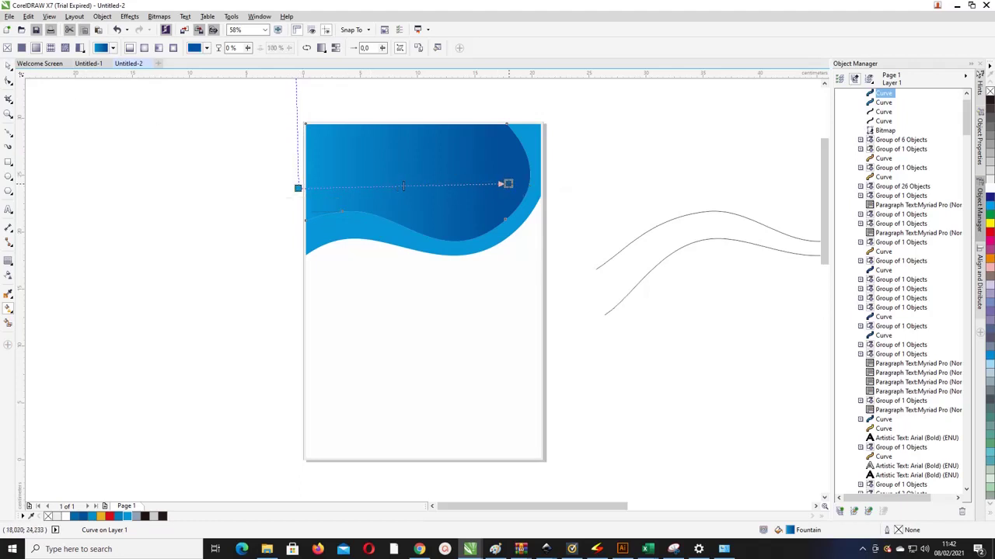
click(8, 66)
click(103, 135)
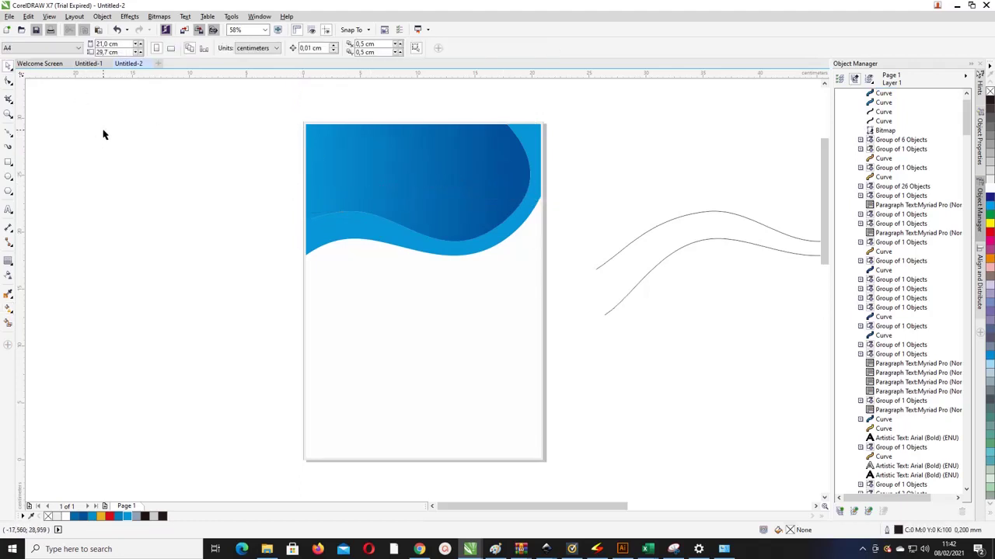
Draw an ellipse about 17 by 17.4 cm over the page's left edge, narrow it to about 13.4 cm and move it over the gradient shape
click(9, 178)
drag(216, 119, 413, 320)
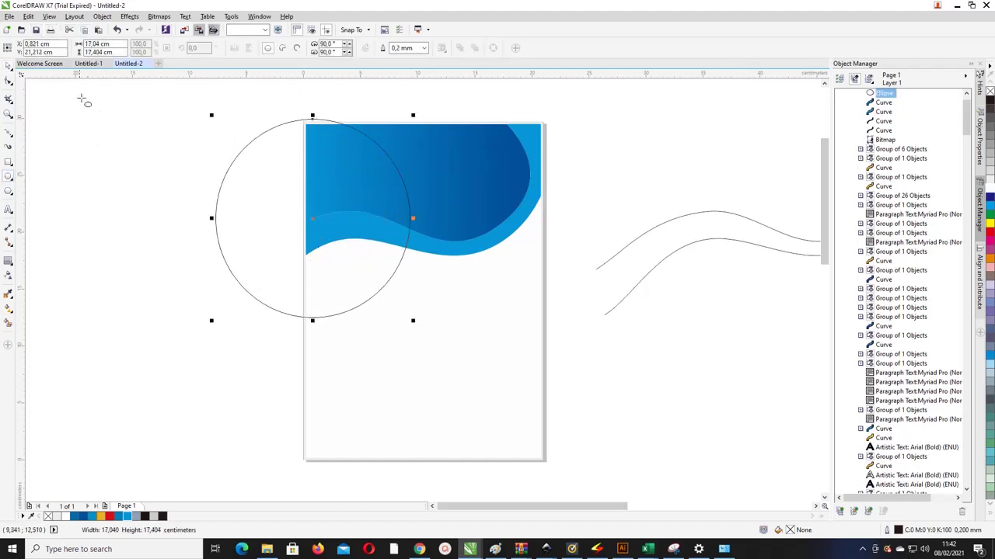
key(space)
drag(411, 218, 384, 249)
click(414, 269)
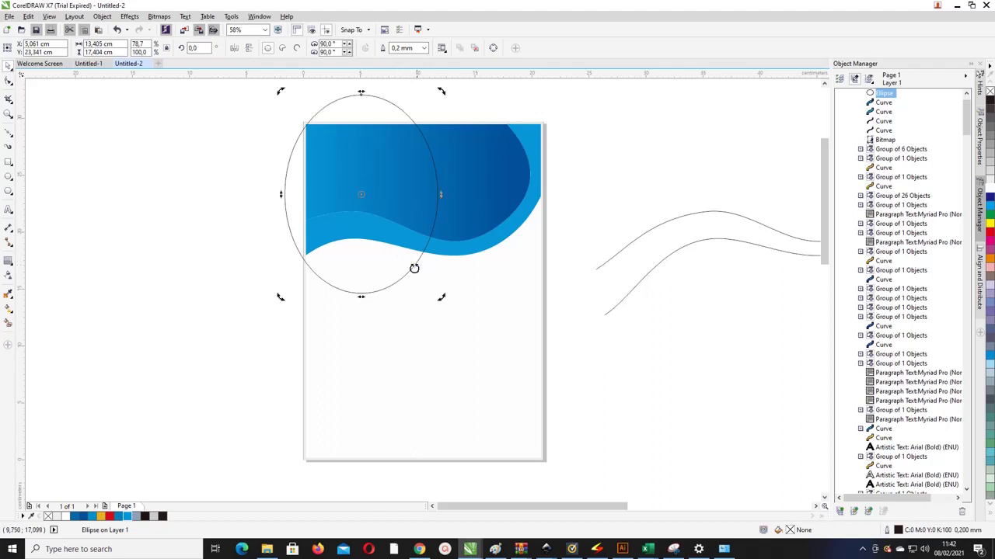
Rotate the ellipse to about 35° and shift it right to centre near X 10.5, Y 24.1 cm
drag(442, 299, 445, 216)
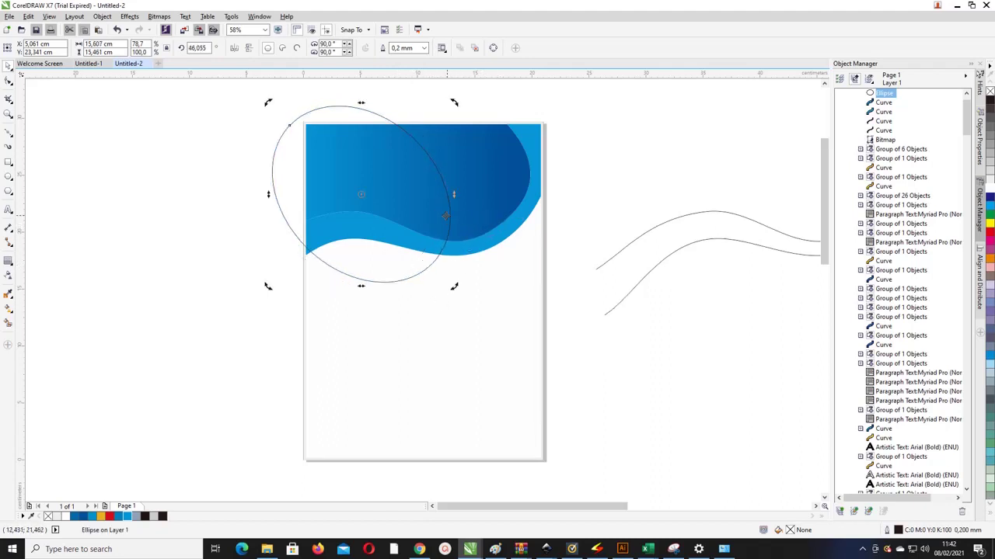
drag(454, 287, 432, 296)
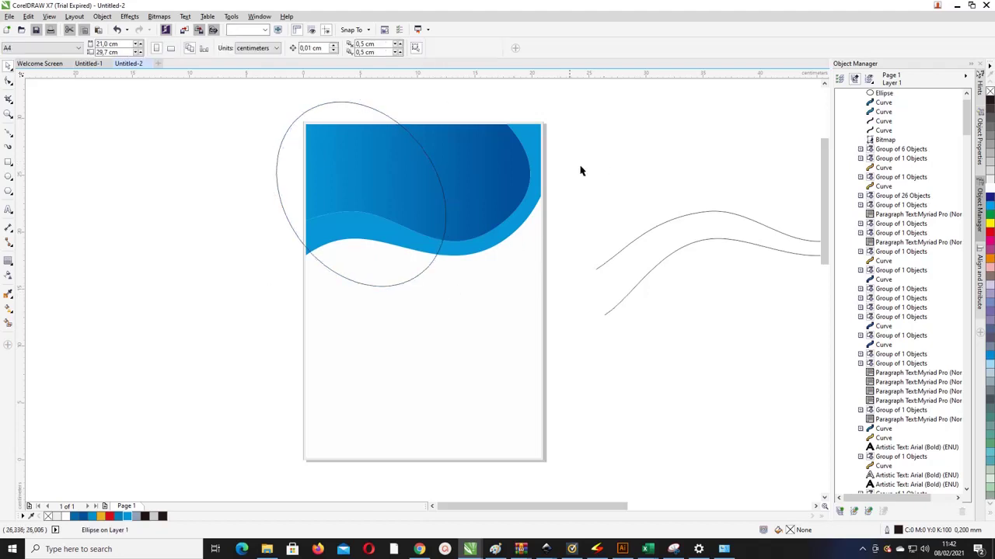
click(444, 192)
drag(443, 194, 504, 182)
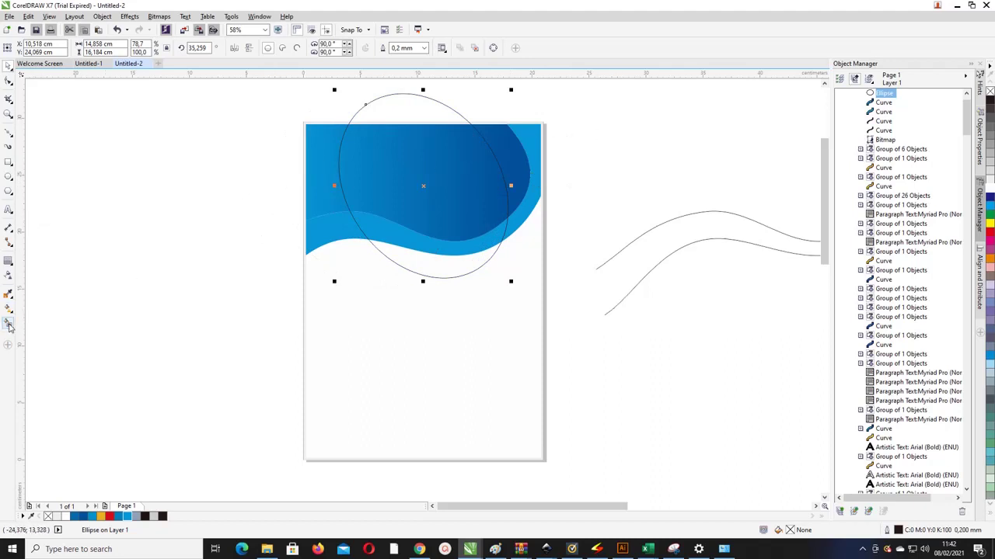
Fill the gradient shape's areas inside and to the left of the ellipse with light grey using Smart Fill
click(8, 326)
click(407, 180)
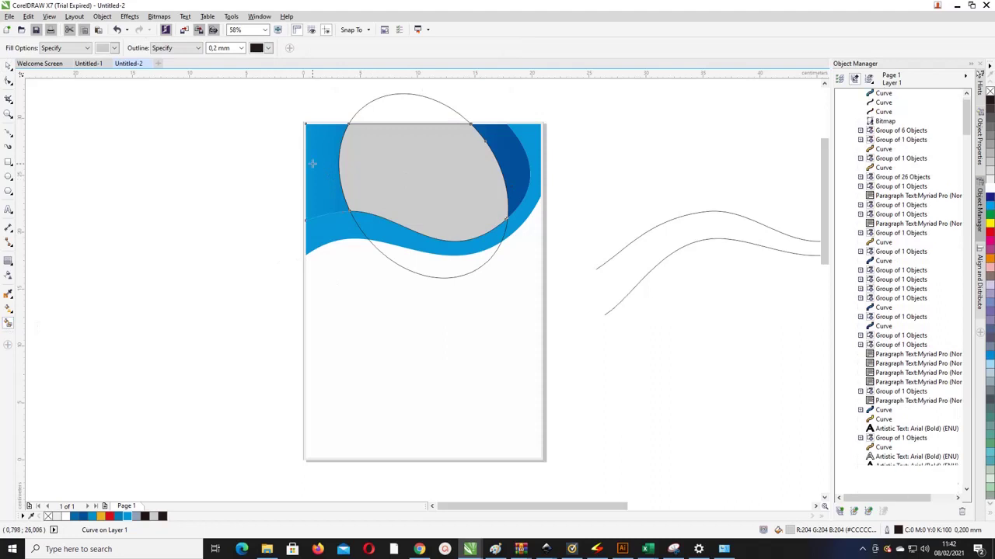
click(313, 163)
Move the ellipse off the page to the left
click(10, 68)
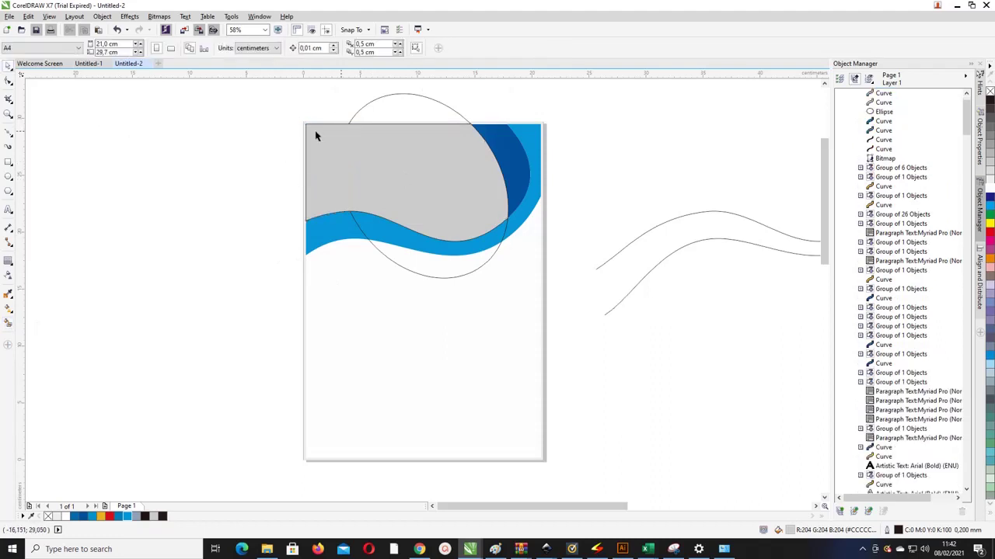
click(370, 106)
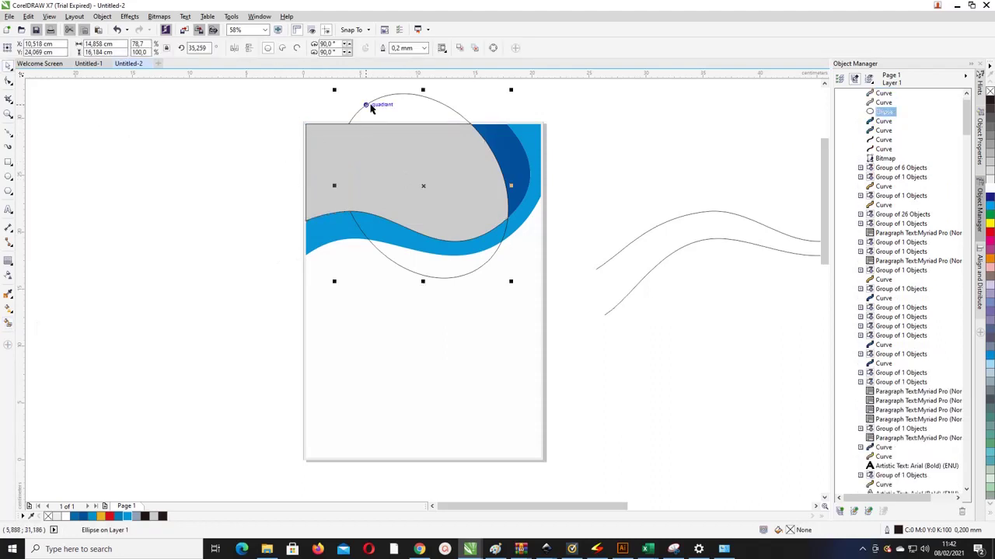
drag(370, 106, 168, 113)
click(318, 140)
drag(390, 165, 347, 172)
key(ctrl+z)
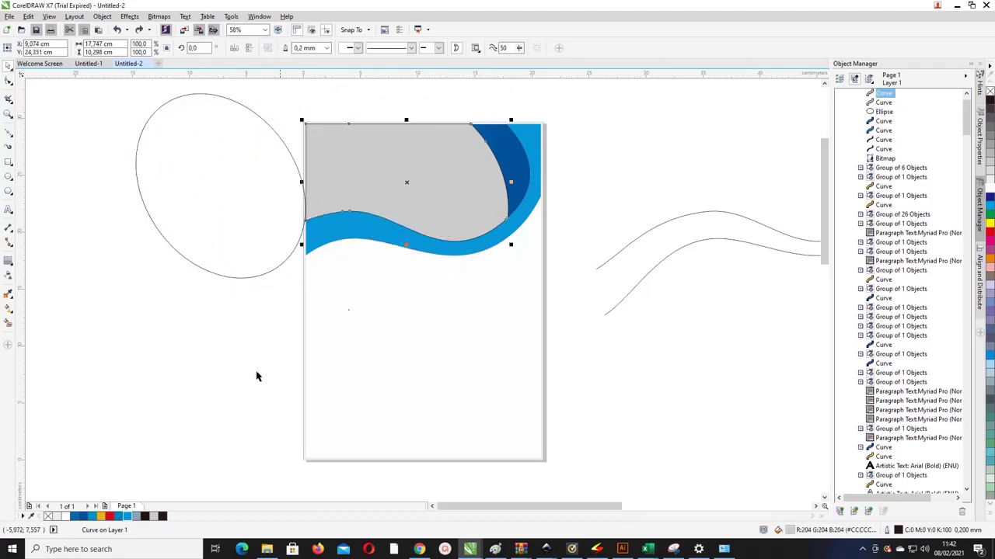
Move the larger grey shape down and delete the smaller grey piece left underneath it
drag(438, 161, 438, 256)
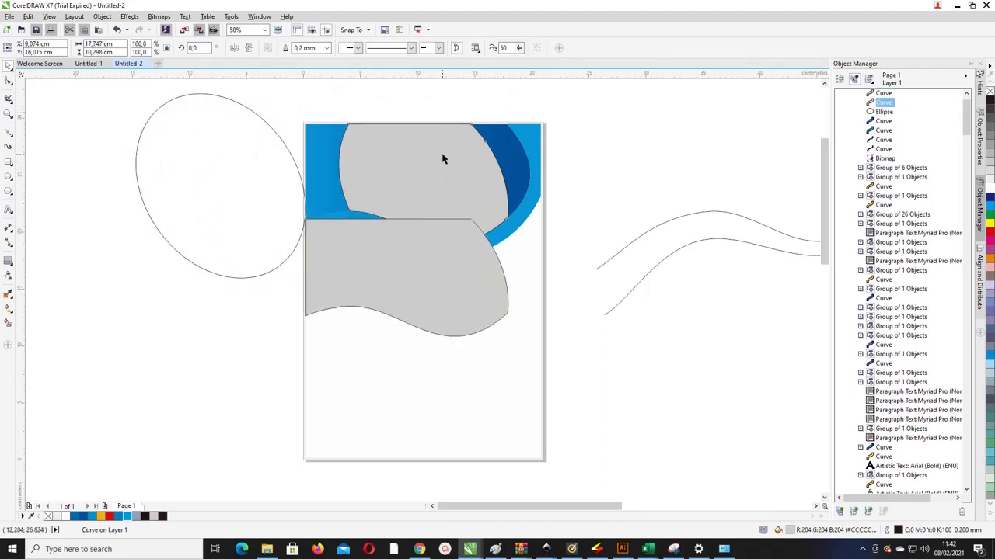
click(444, 156)
key(Delete)
Align the remaining grey shape with the top of the blue gradient shape
click(433, 244)
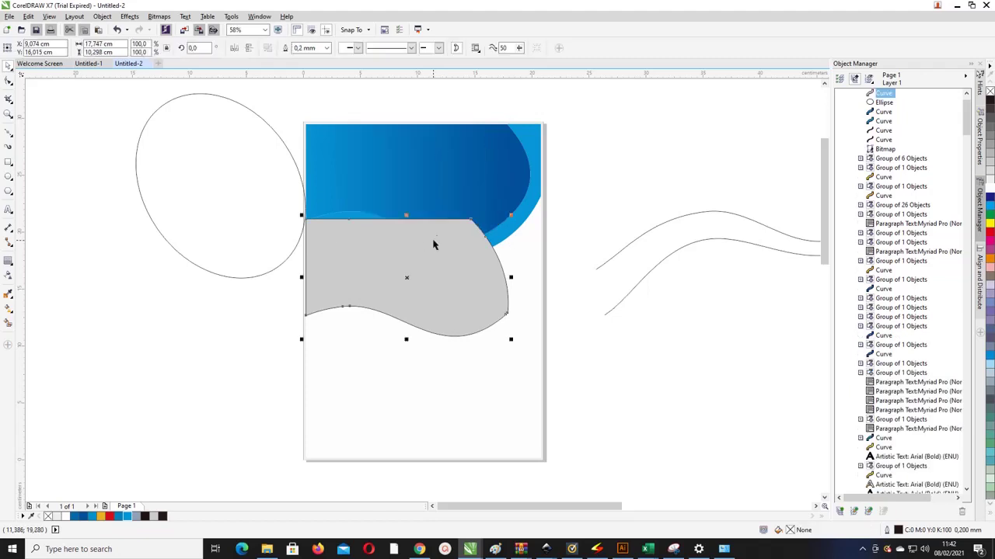
shift+click(421, 161)
key(t)
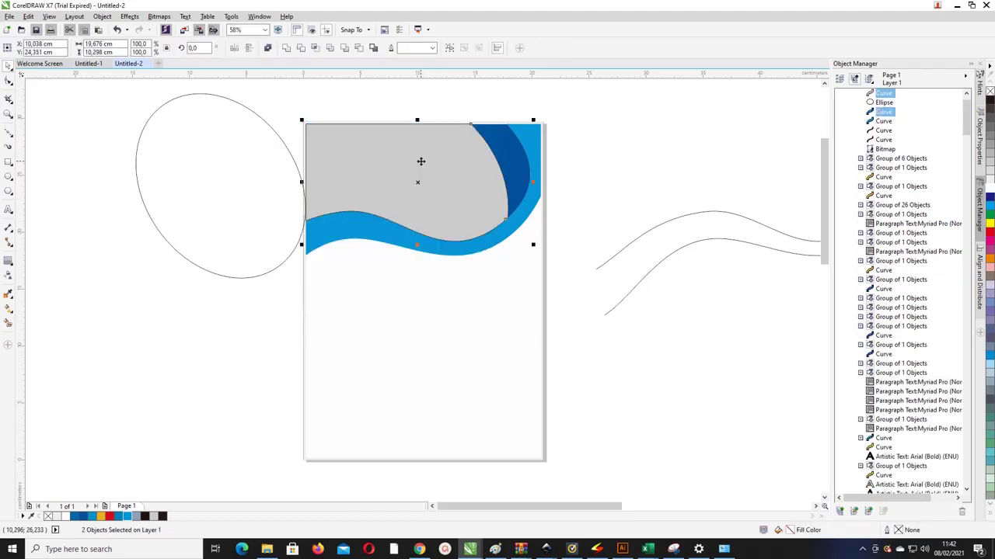
Remove the outline from the grey shape on top of the gradient
click(611, 155)
click(454, 155)
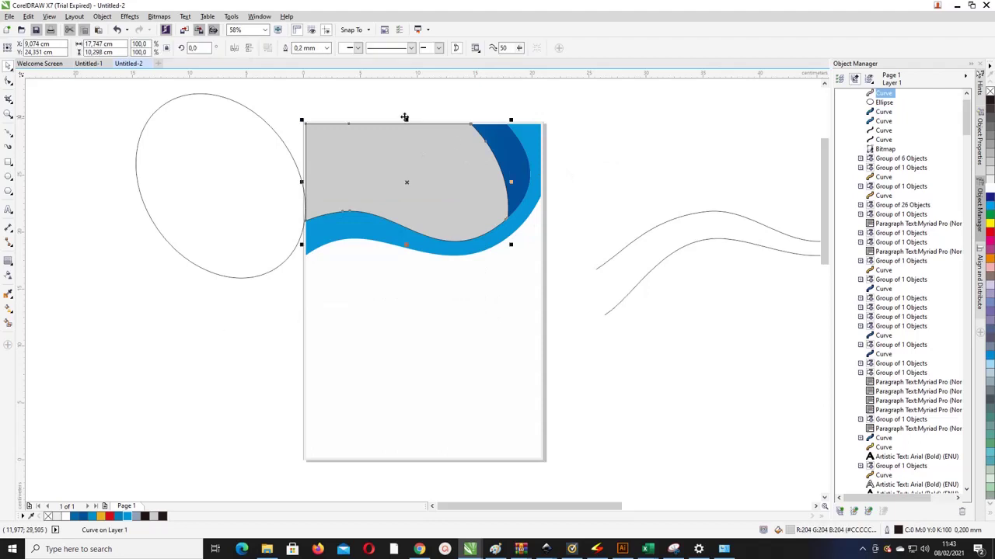
right_click(48, 516)
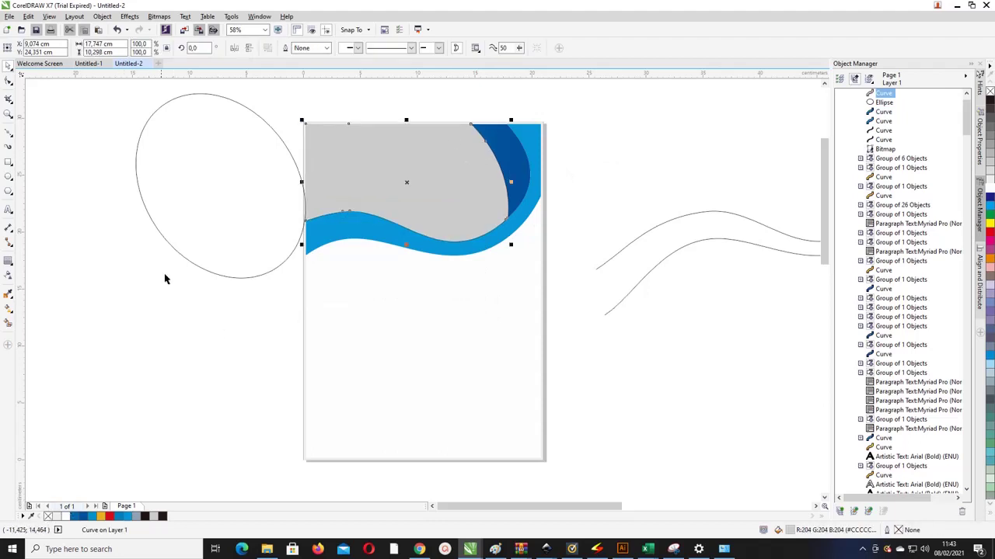
Copy the gradient fill from the dark blue shape onto the grey shape on top of it
click(8, 310)
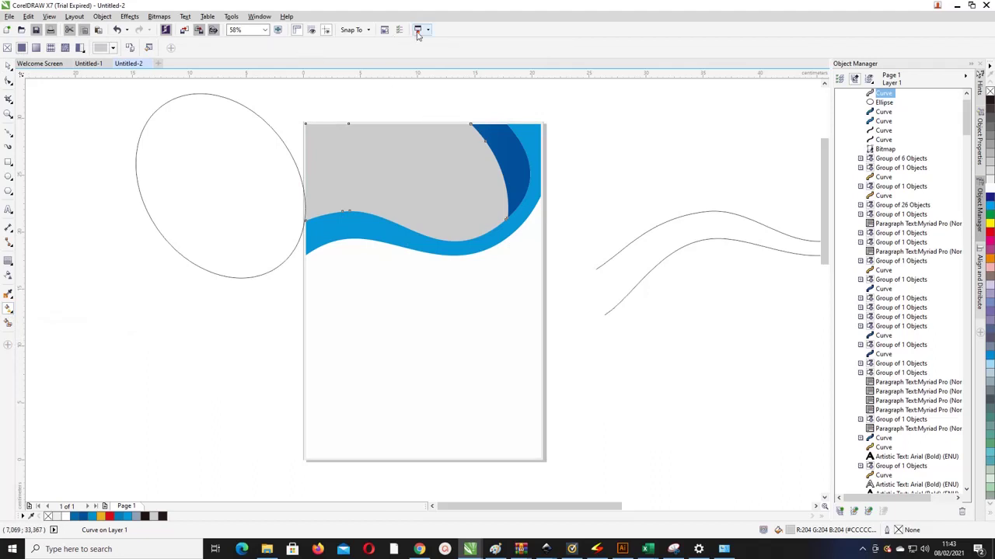
click(132, 49)
click(510, 152)
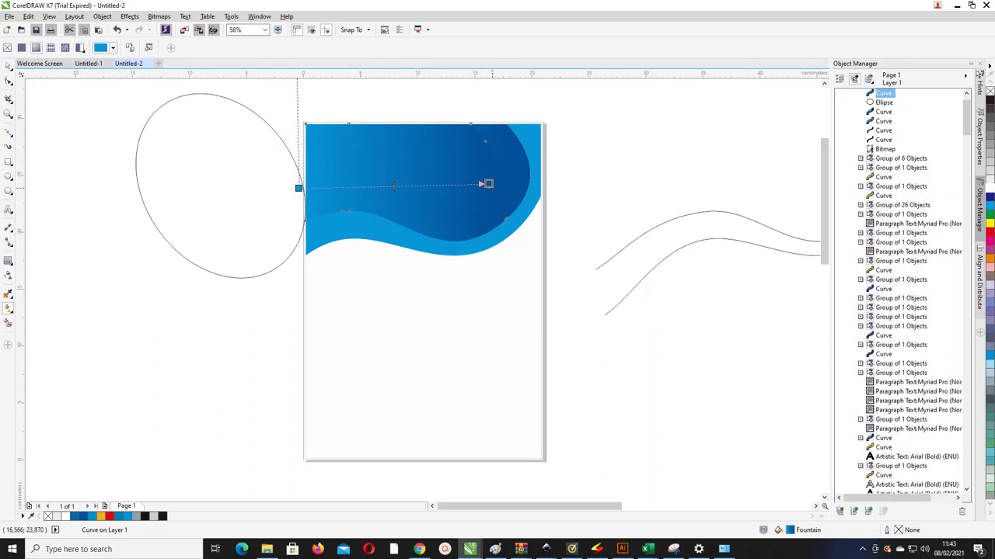
Shift the start and end points of the front shape's gradient to the right, with the dark end near the shape's curved edge
click(487, 183)
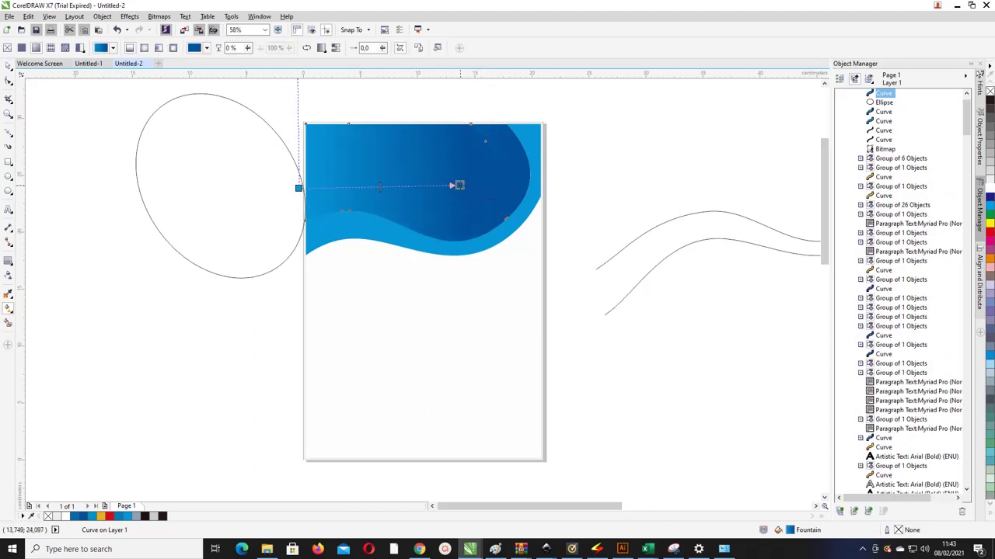
drag(488, 184, 529, 179)
drag(299, 188, 342, 184)
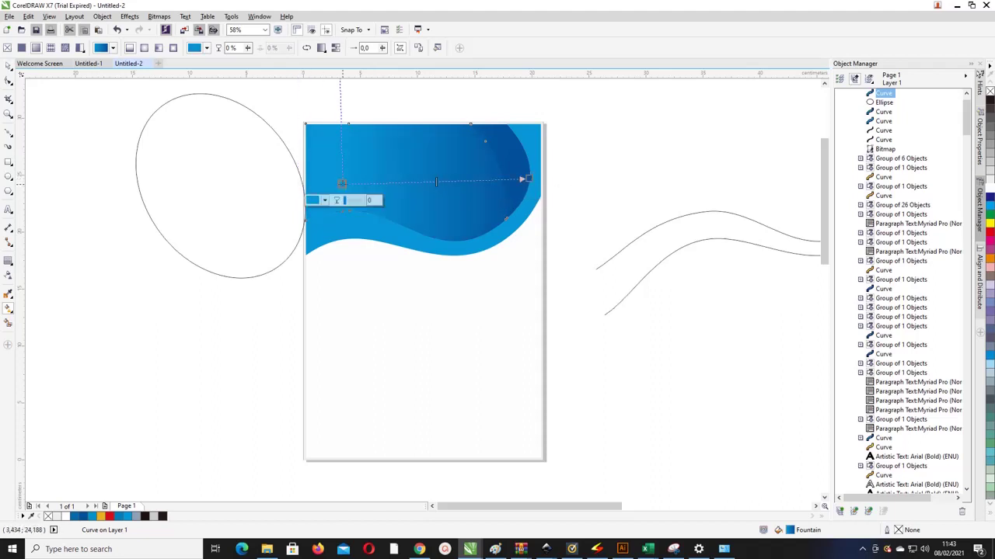
drag(529, 178, 520, 179)
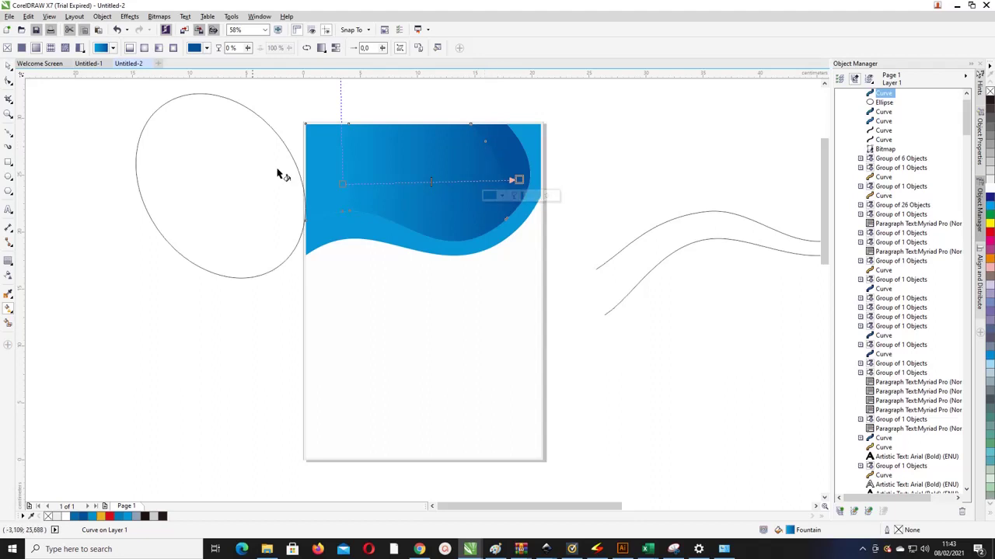
click(7, 66)
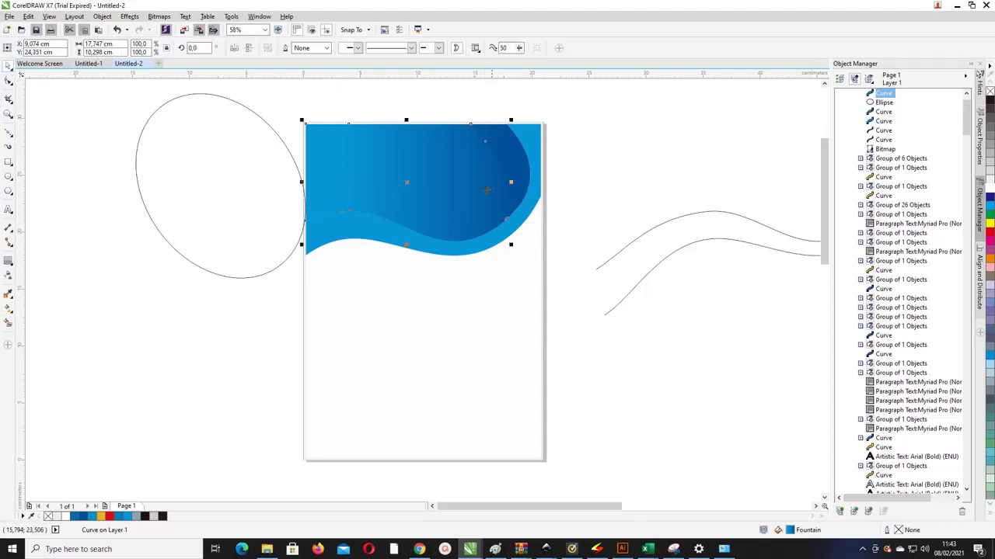
click(582, 140)
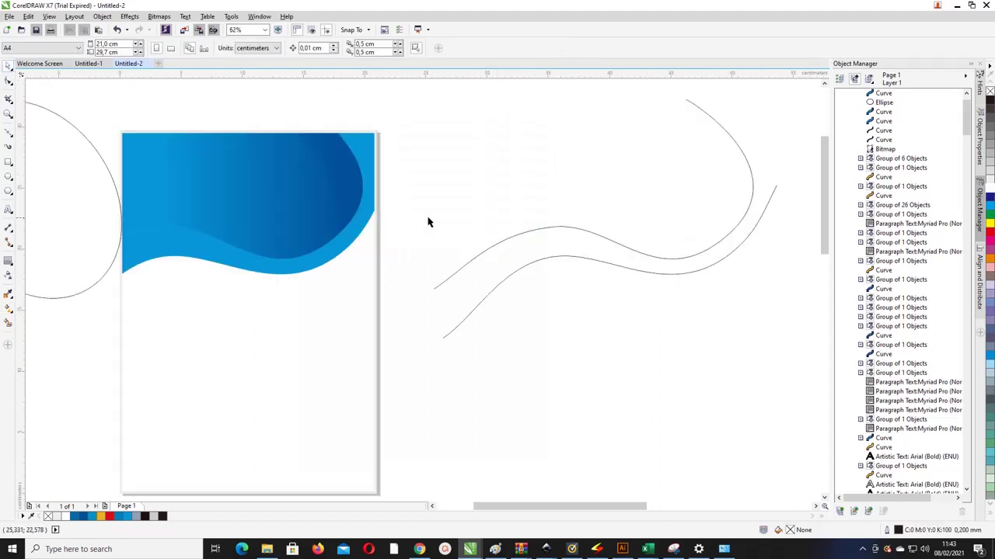
Try to place the upper loose curve on the page along the lower edge of the blue header
click(573, 230)
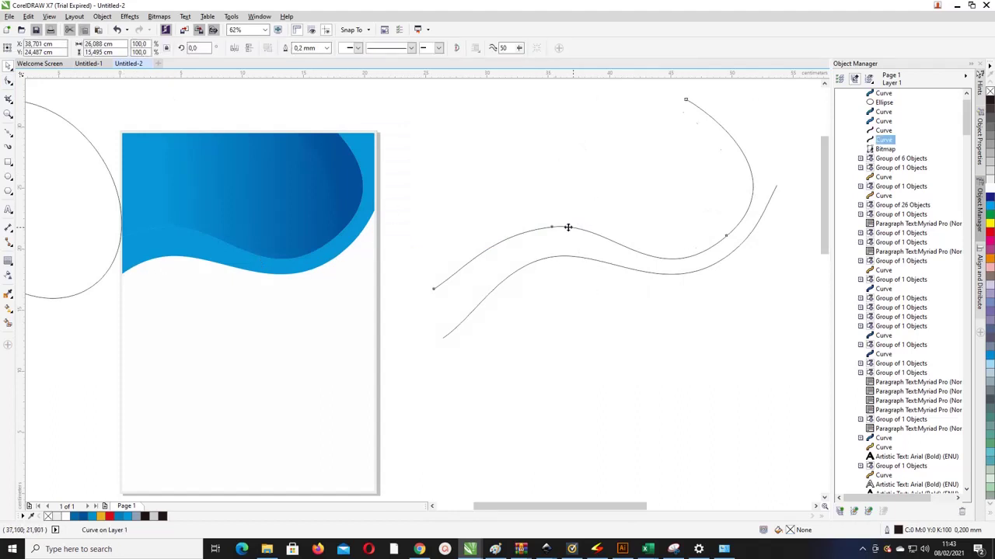
drag(568, 227, 211, 272)
mouse_move(195, 265)
mouse_down()
mouse_move(268, 247)
mouse_move(297, 253)
mouse_move(178, 222)
mouse_move(192, 264)
mouse_up()
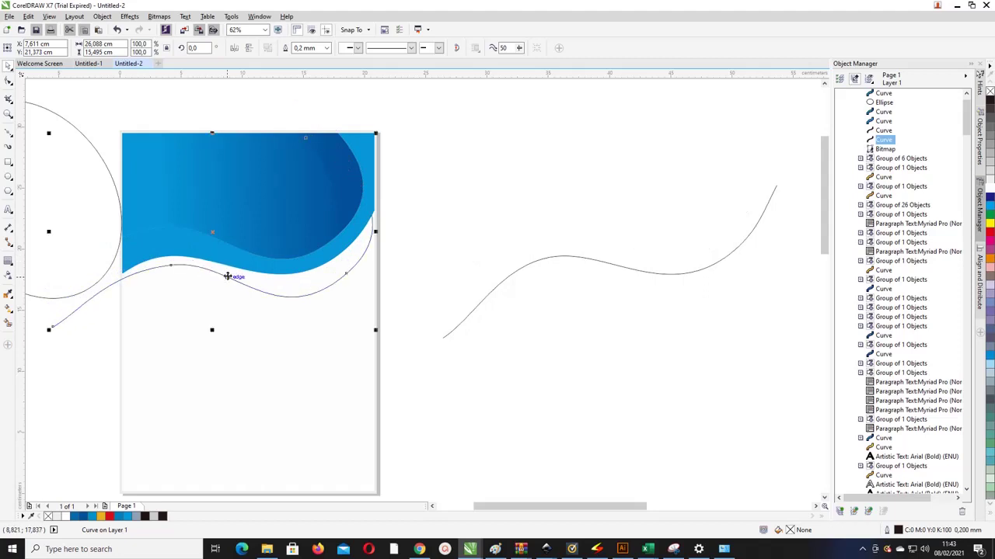
key(ctrl+z)
Duplicate the light blue wave shape about 1.6 cm lower and give the copy no fill and a black hairline outline
click(224, 264)
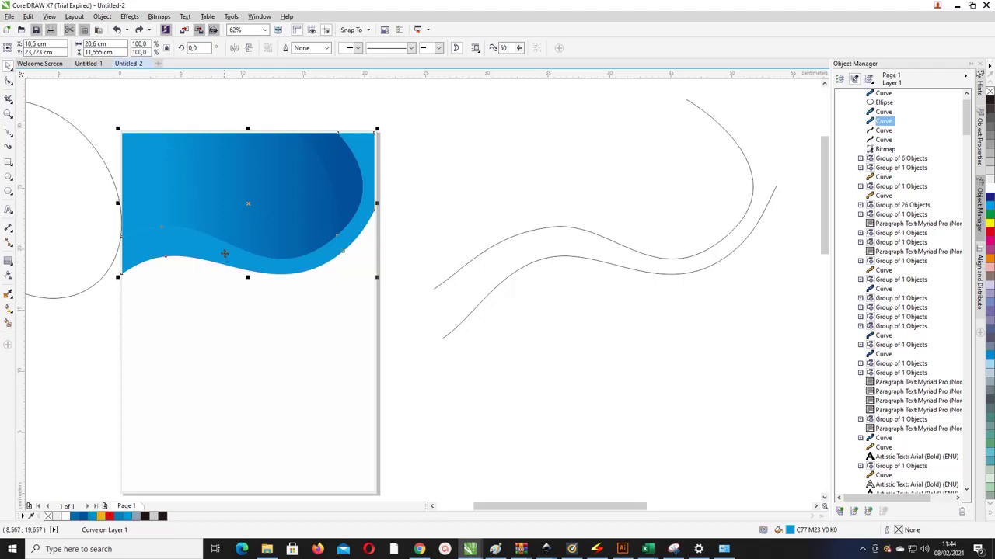
drag(224, 253, 222, 275)
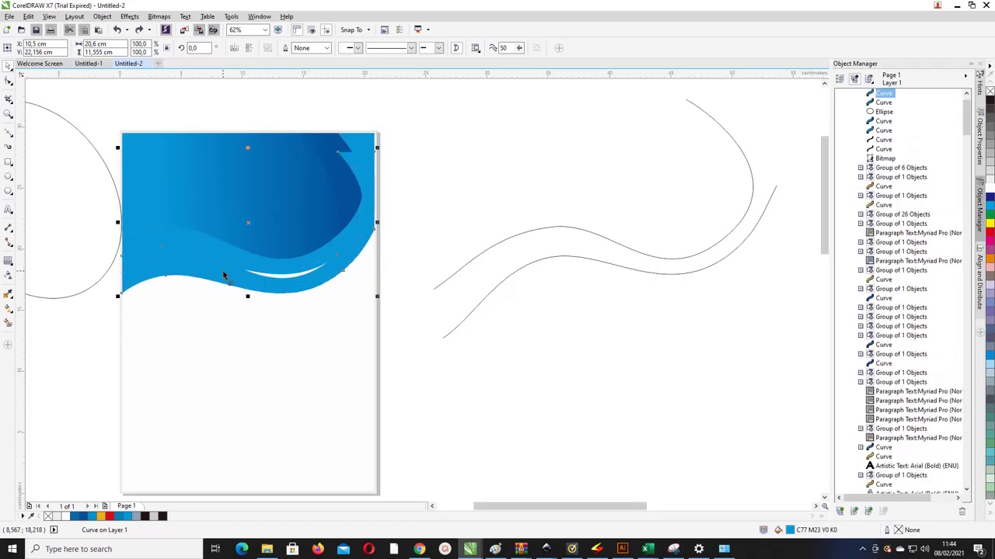
click(47, 517)
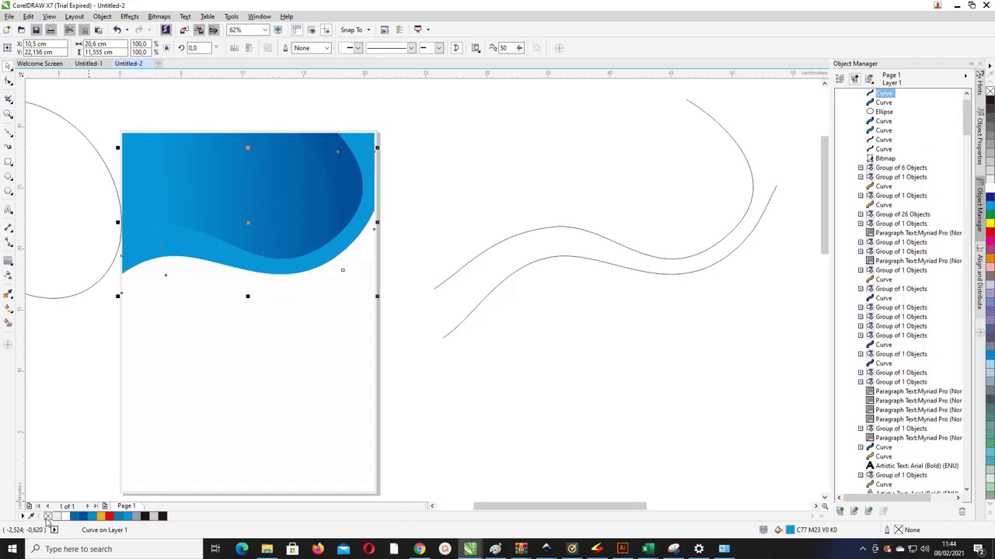
right_click(163, 517)
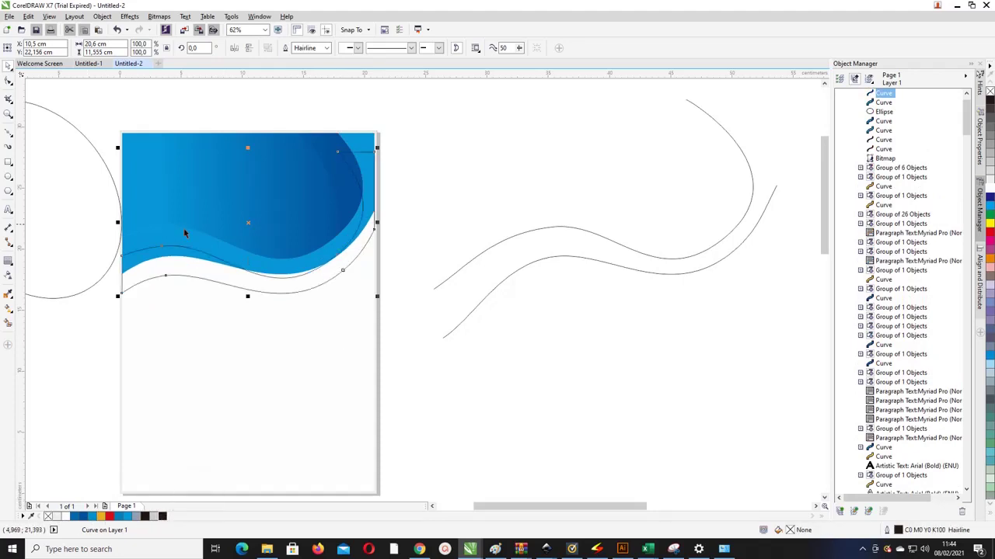
Break the outlined copy's curve at its upper inner corner node and pull the separated end node away
click(9, 81)
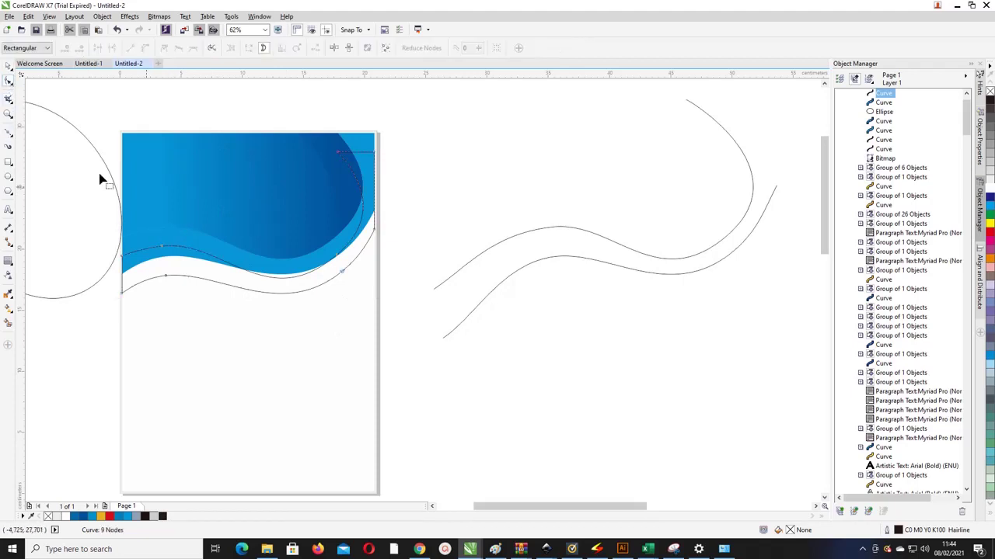
click(339, 153)
scroll(345, 167, up, 2)
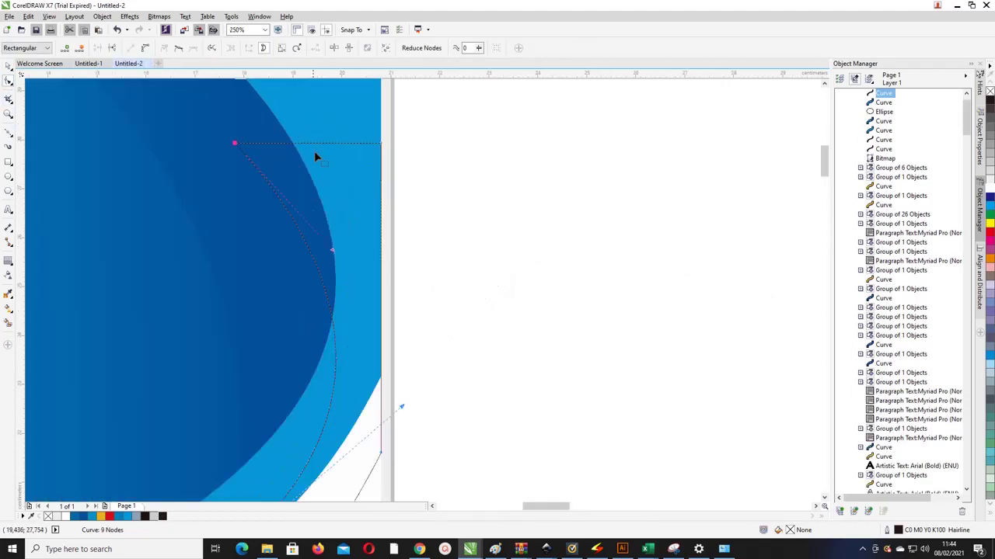
click(114, 48)
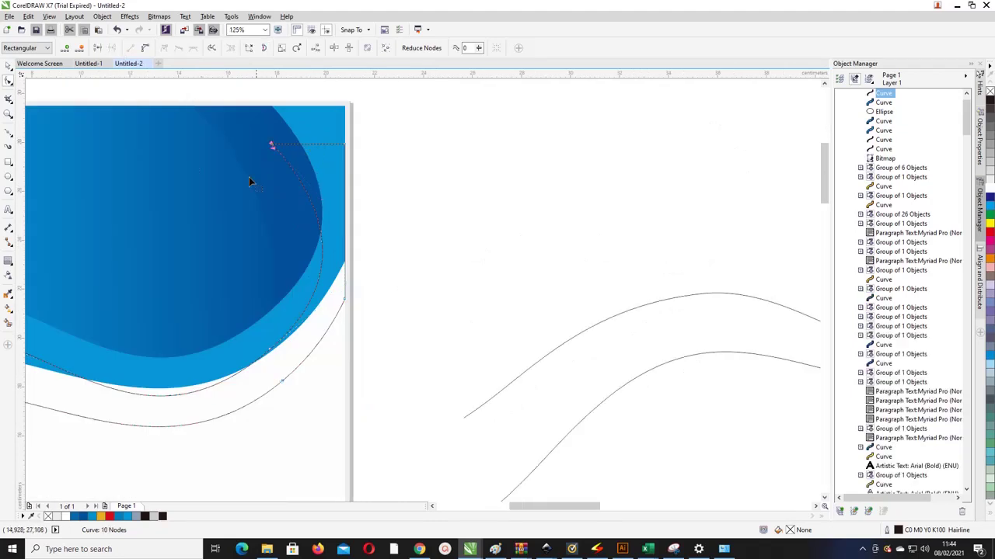
drag(273, 148, 260, 130)
key(ctrl+z)
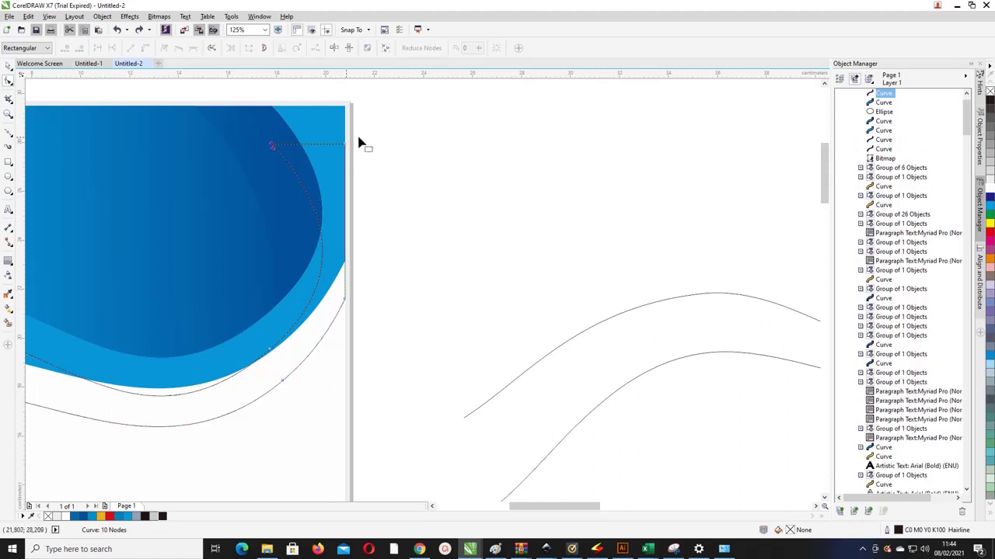
click(272, 145)
scroll(272, 144, up, 2)
drag(271, 146, 249, 167)
scroll(287, 172, down, 2)
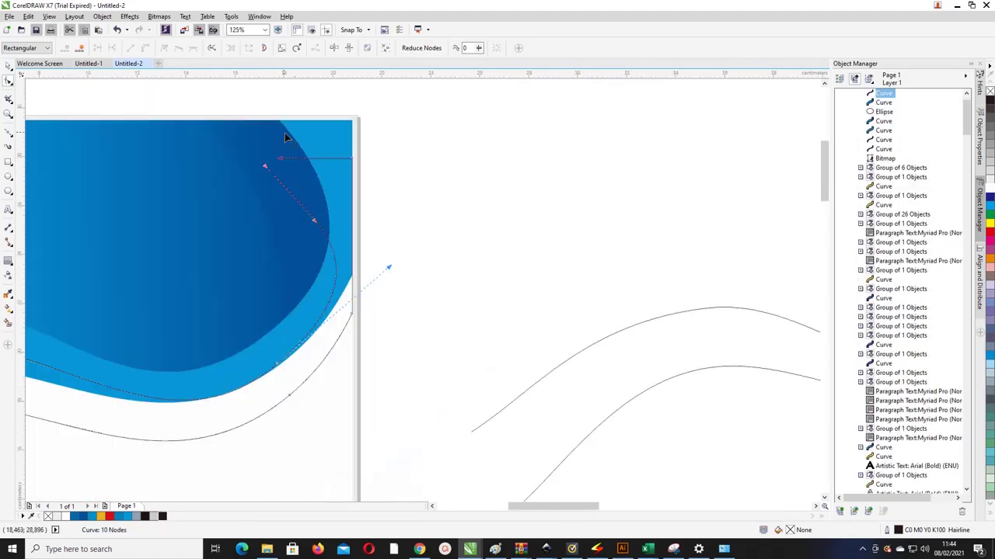
Try to delete the separated end node of the broken outline
key(Delete)
scroll(450, 211, down, 4)
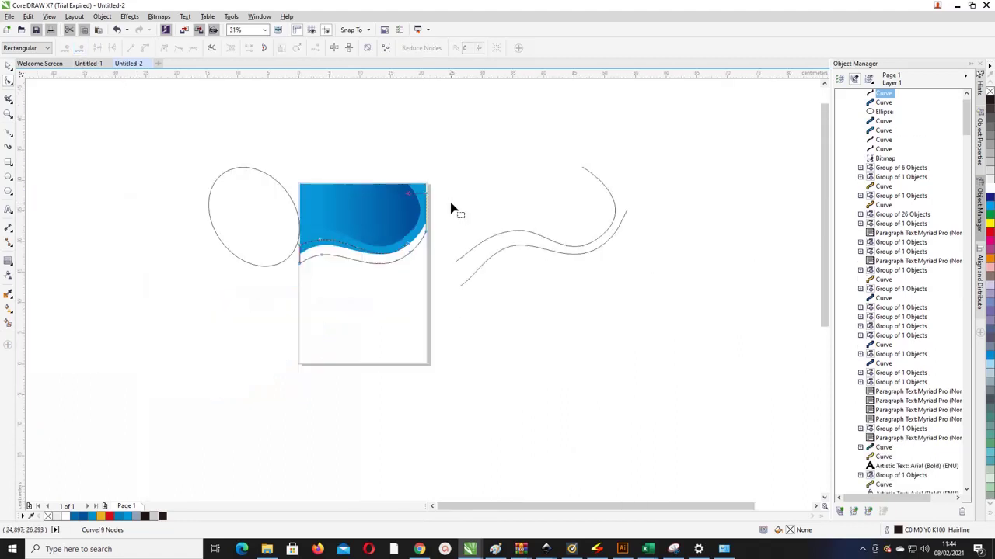
scroll(338, 237, up, 2)
click(476, 256)
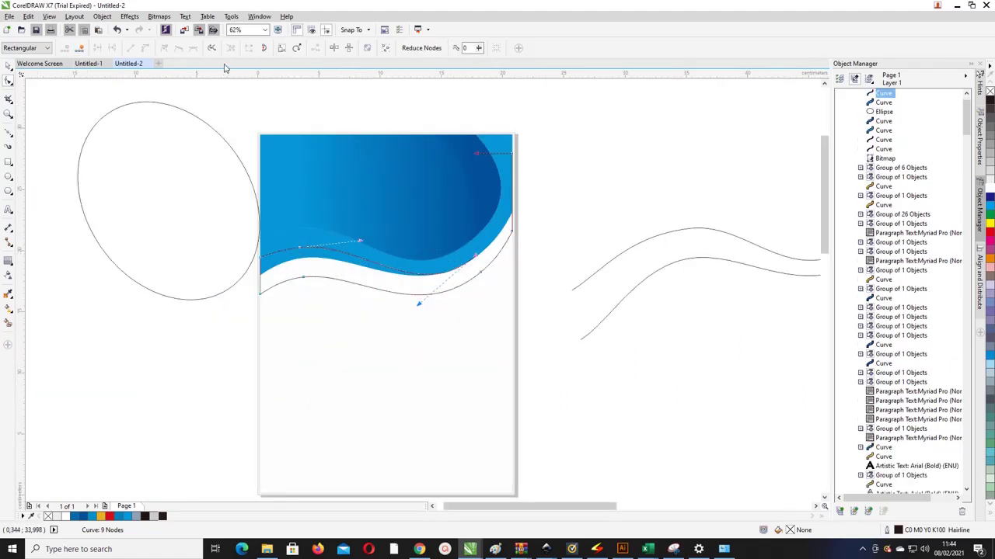
key(ctrl+z)
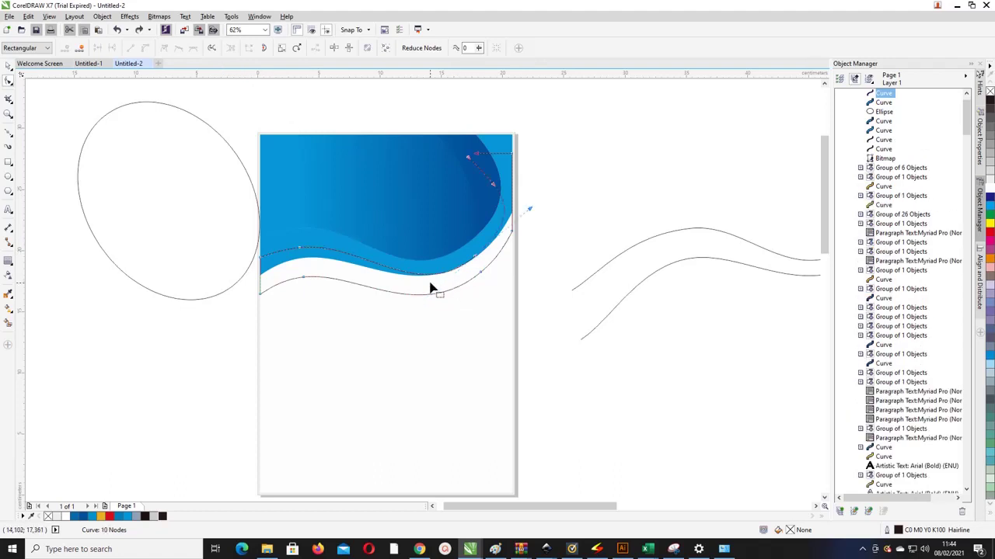
key(space)
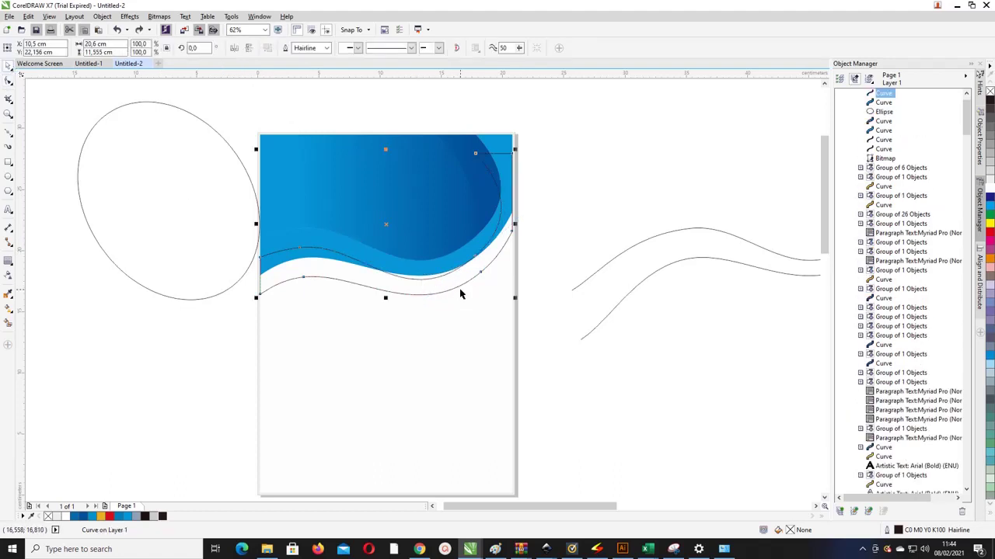
Delete the outline's upper, inner and side nodes so only its lower wave line remains
click(8, 81)
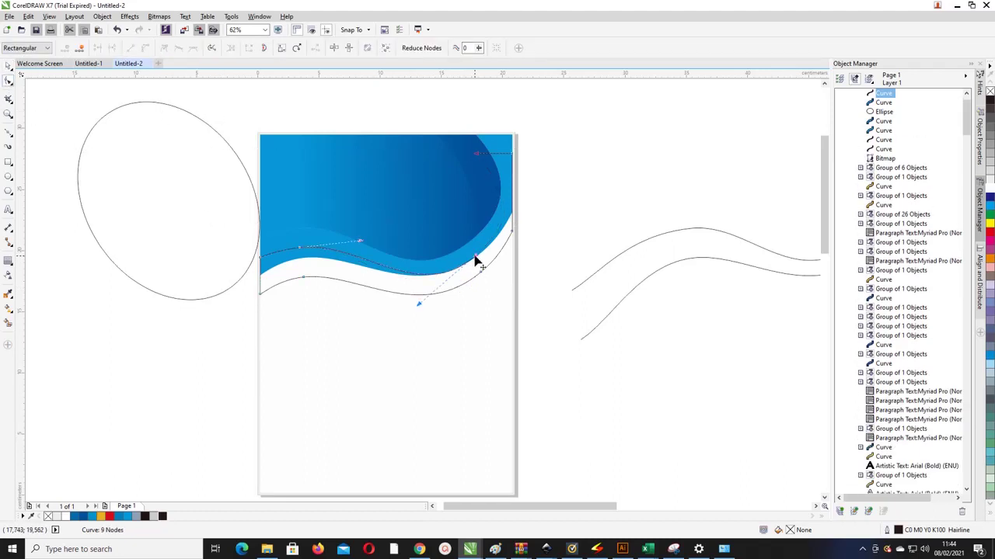
double_click(475, 258)
double_click(301, 247)
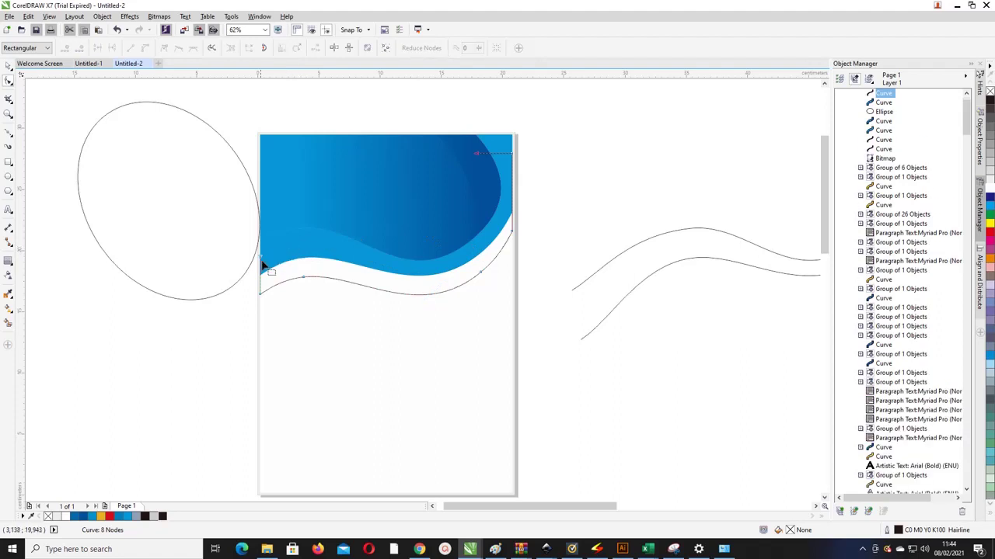
double_click(476, 154)
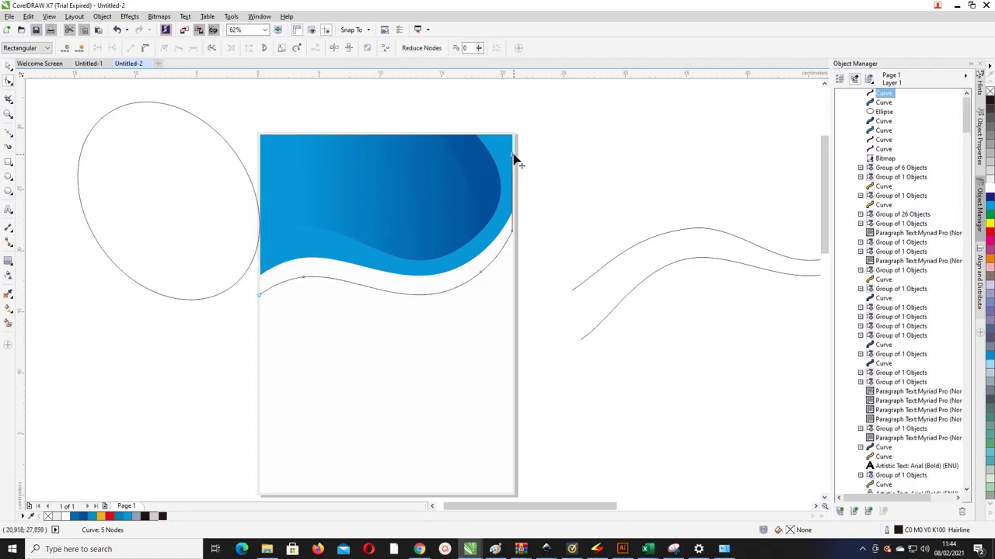
double_click(513, 154)
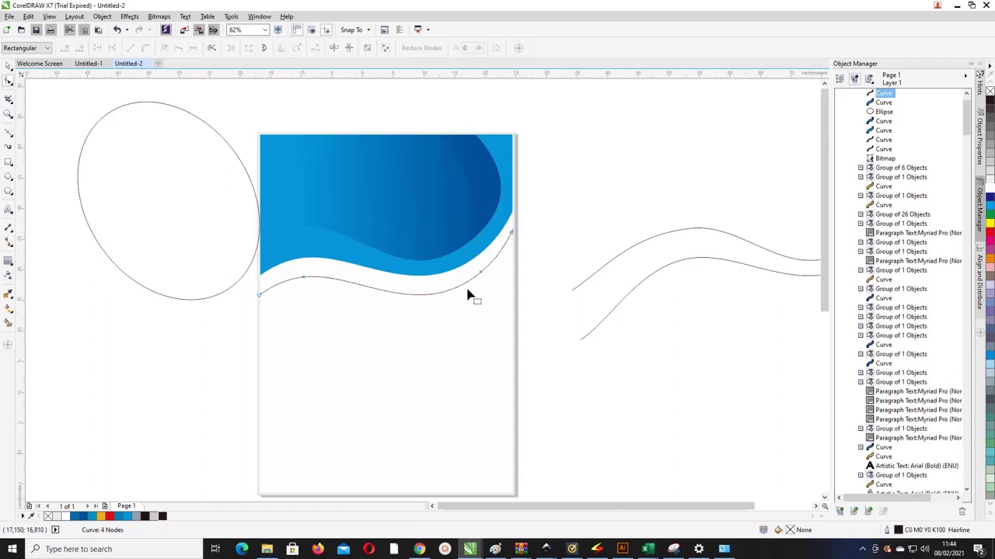
Move the wave line up closer to the blue header and place a duplicate just above it
scroll(466, 291, up, 2)
scroll(315, 175, down, 2)
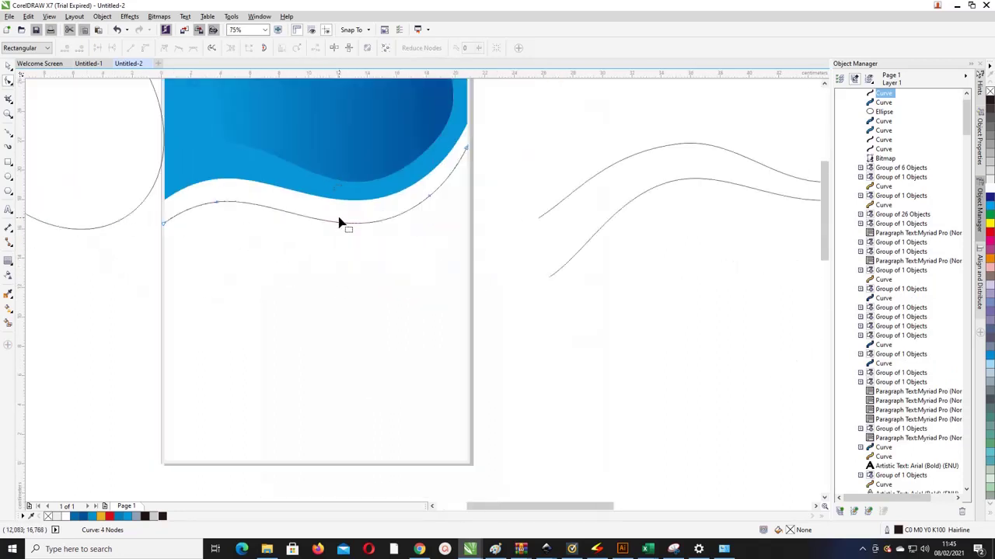
click(8, 67)
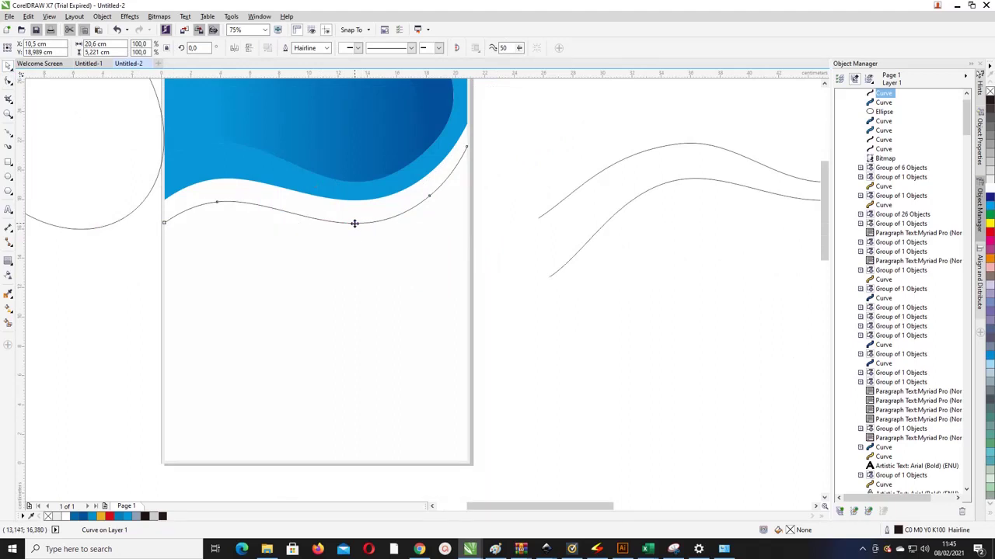
mouse_move(354, 224)
mouse_down()
mouse_move(351, 200)
mouse_move(358, 215)
mouse_up()
Shorten the right end of the upper wave line by adding a node before the end and deleting the end node
double_click(372, 208)
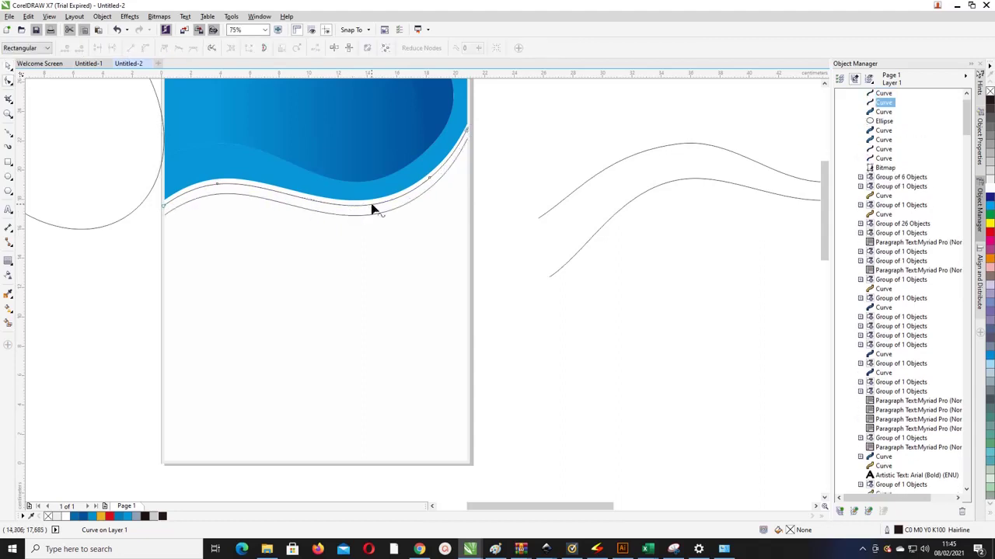
click(418, 188)
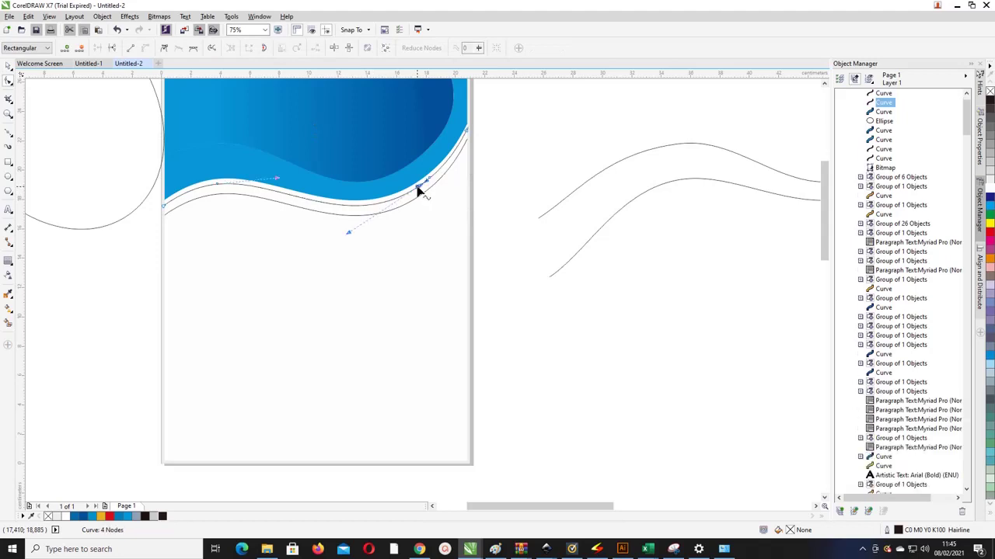
click(468, 133)
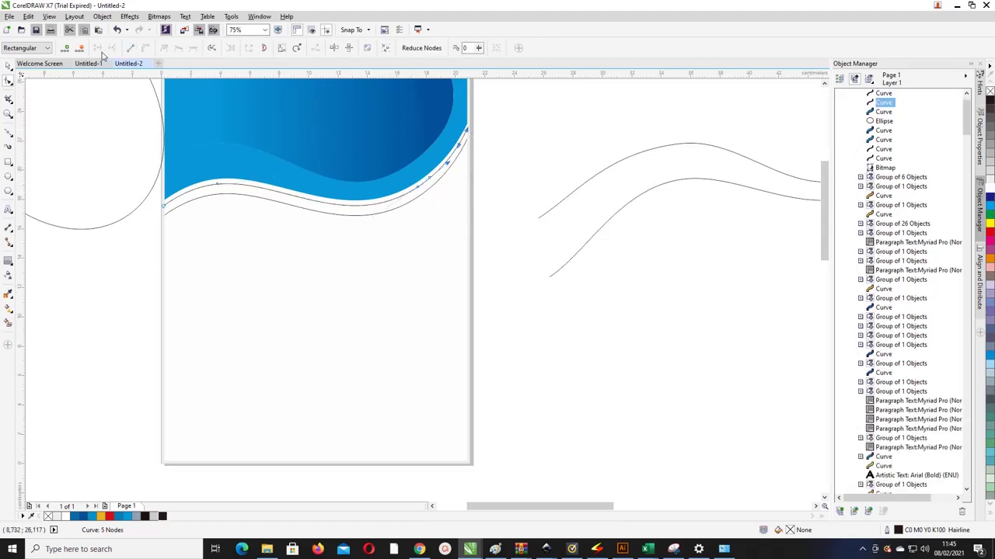
click(81, 48)
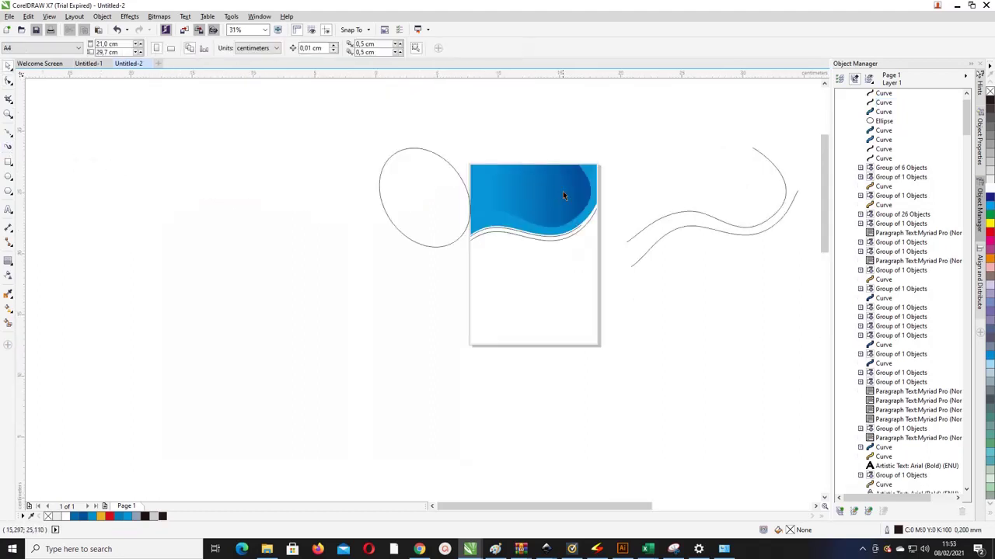
Move the lower wave line further down the page, away from the line under the header
scroll(464, 257, up, 1)
scroll(448, 257, down, 1)
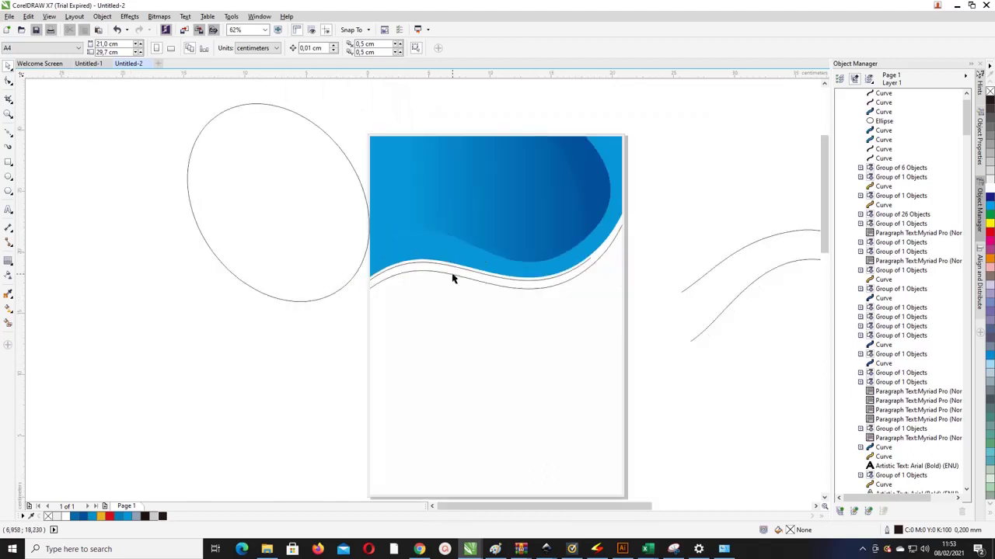
double_click(453, 275)
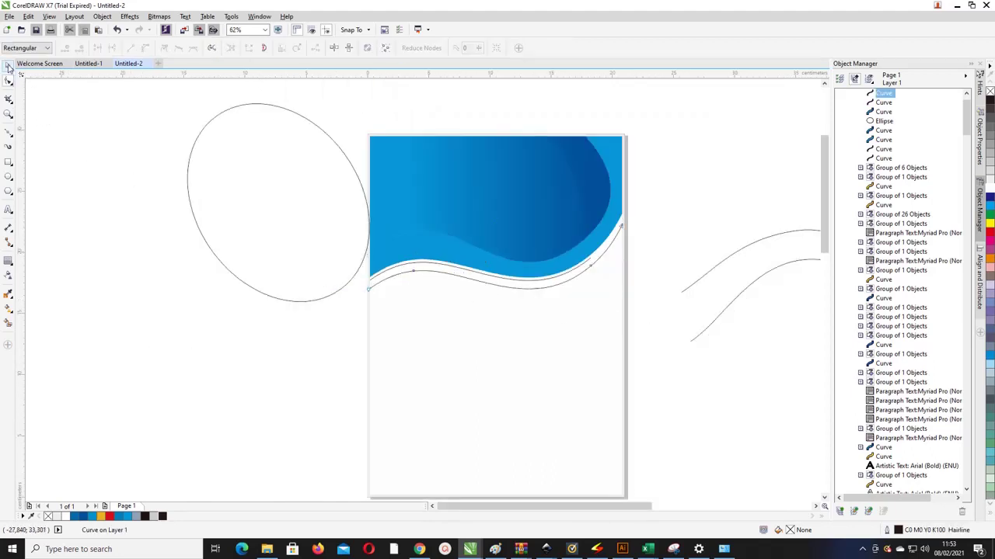
click(9, 67)
drag(484, 283, 484, 325)
Rotate a copy of the upper wave line about 4.4 degrees around its right end, swinging the left end down
click(429, 268)
scroll(428, 267, up, 2)
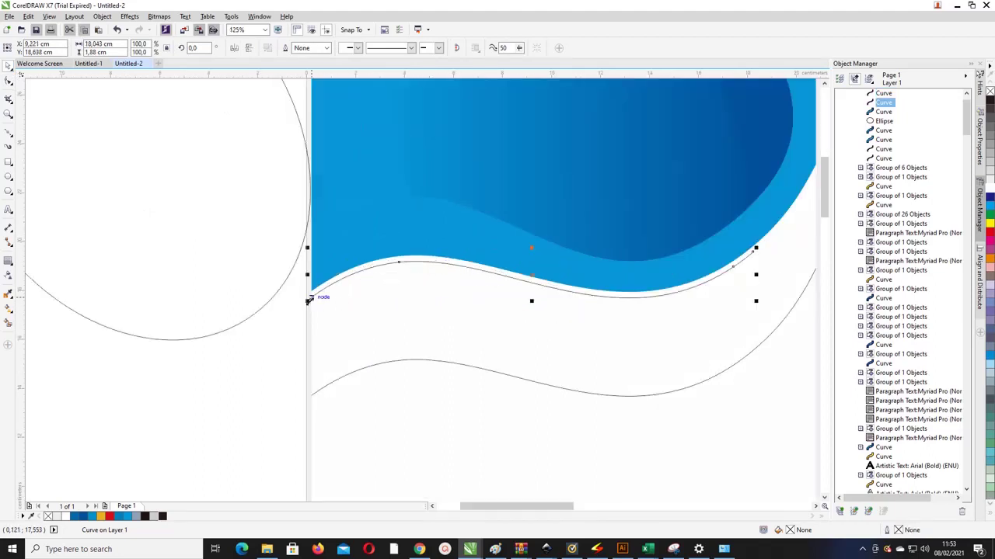
drag(309, 300, 300, 303)
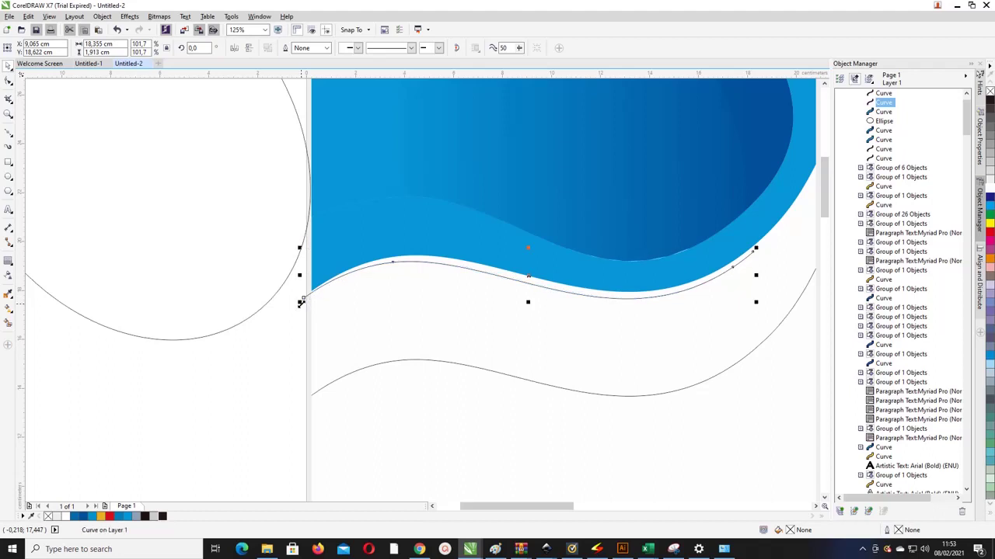
key(ctrl+z)
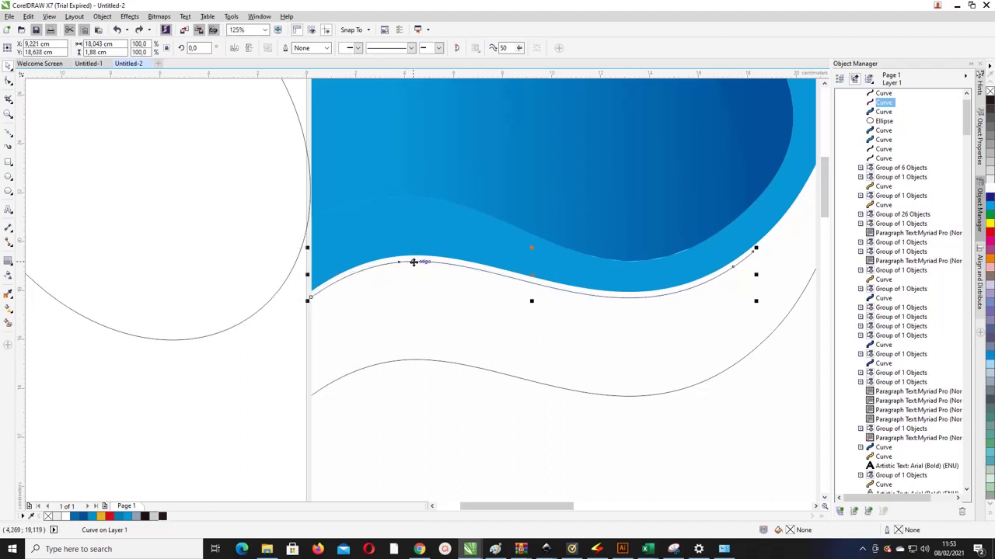
click(530, 278)
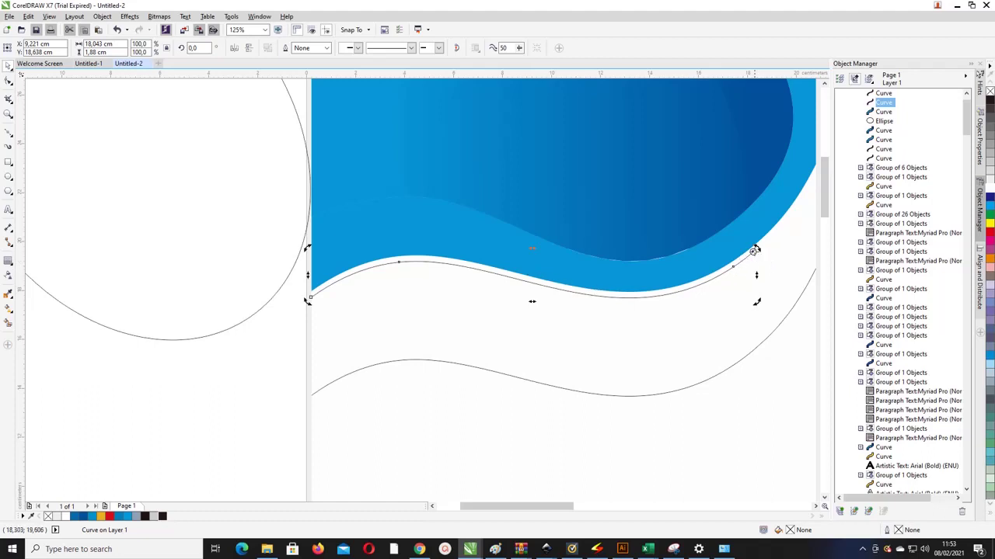
drag(308, 303, 310, 338)
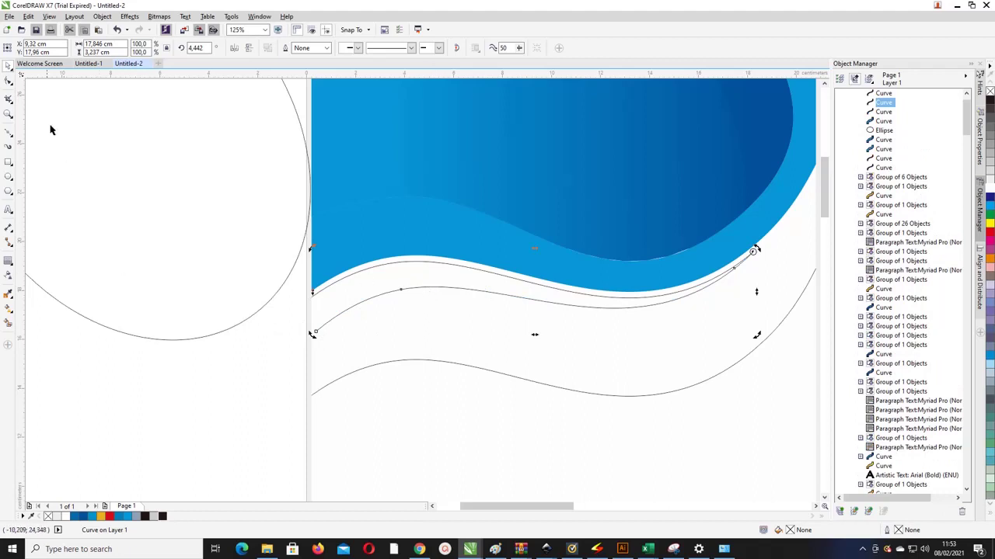
Extend the rotated wave line past the page's left edge by moving its left end node outward
click(9, 82)
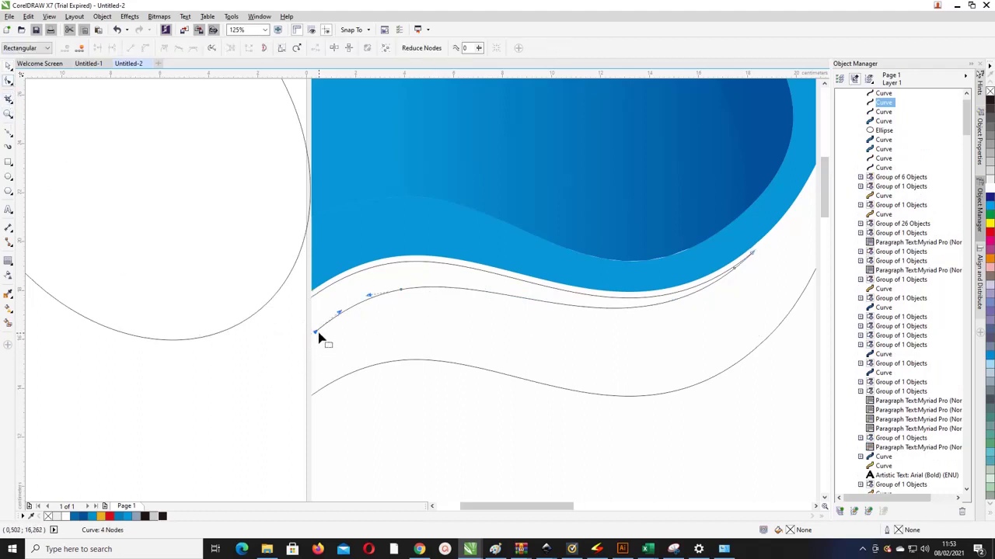
drag(316, 336, 320, 312)
click(402, 291)
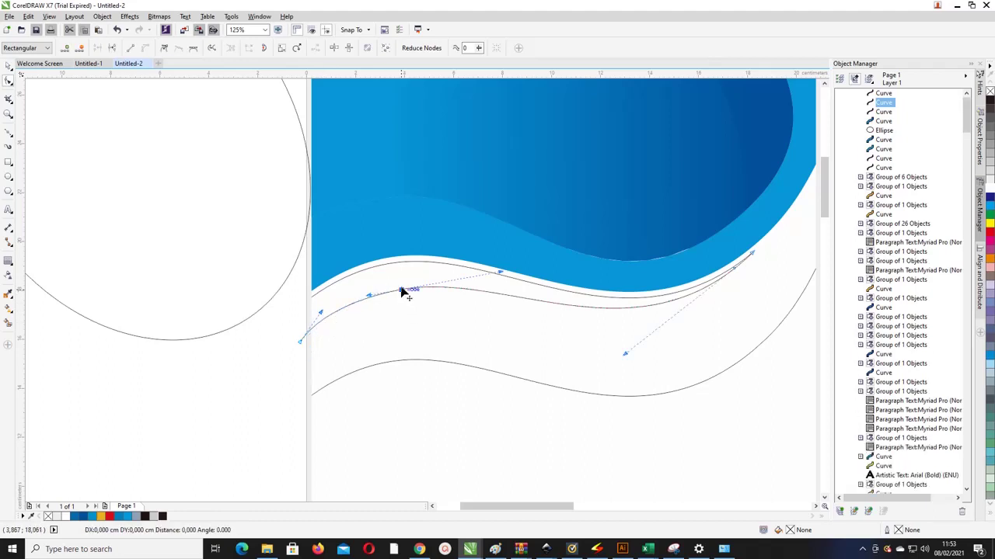
Smart-fill the area enclosed by the two upper wave lines and the page's left edge as a light grey band
scroll(313, 326, up, 10)
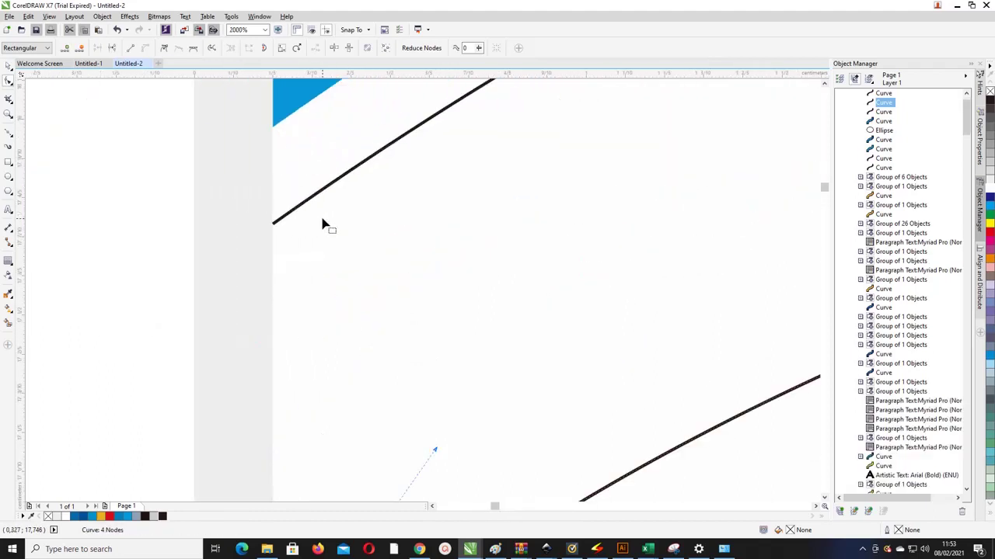
scroll(325, 226, down, 14)
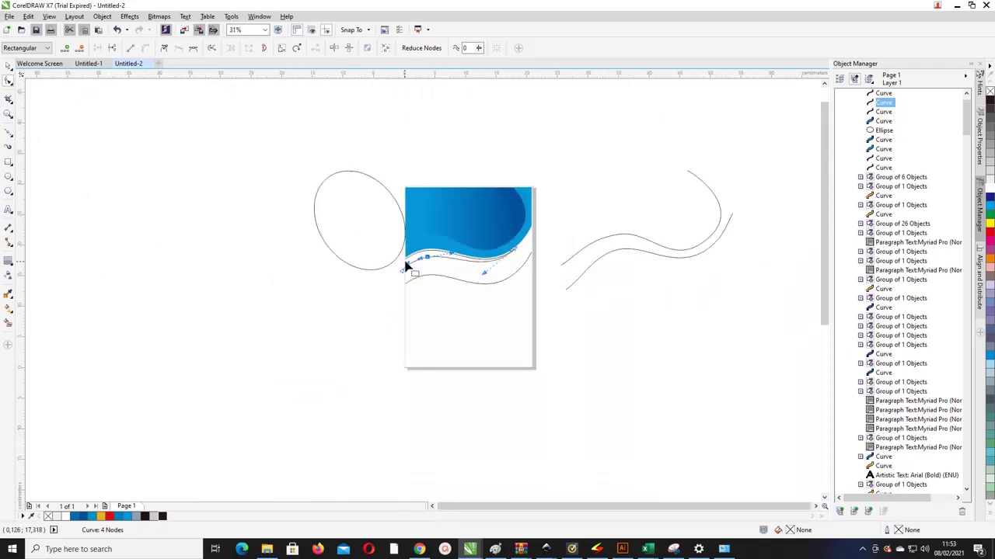
scroll(453, 268, up, 5)
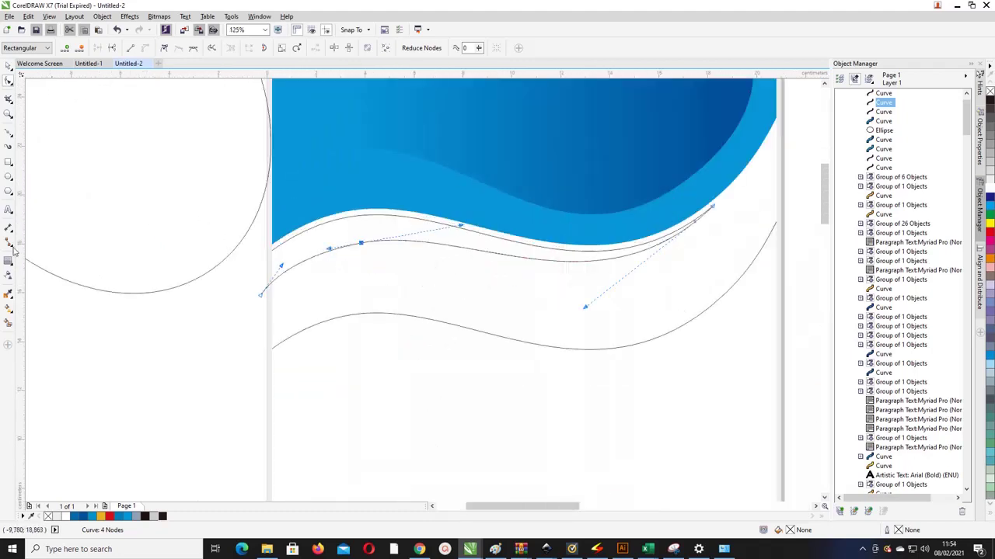
click(8, 323)
click(313, 246)
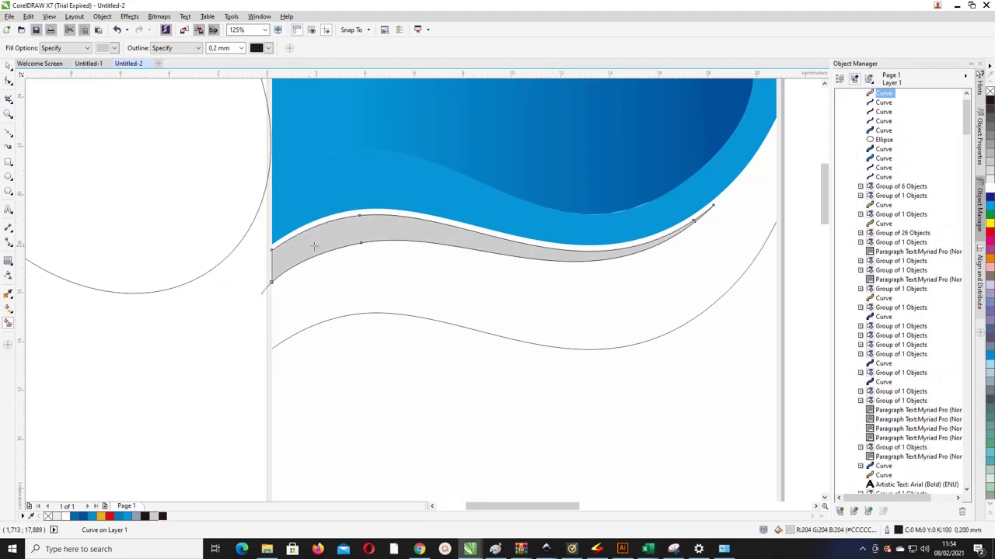
Move the rotated wave line slightly down so it sits just below the grey band
click(10, 66)
click(155, 274)
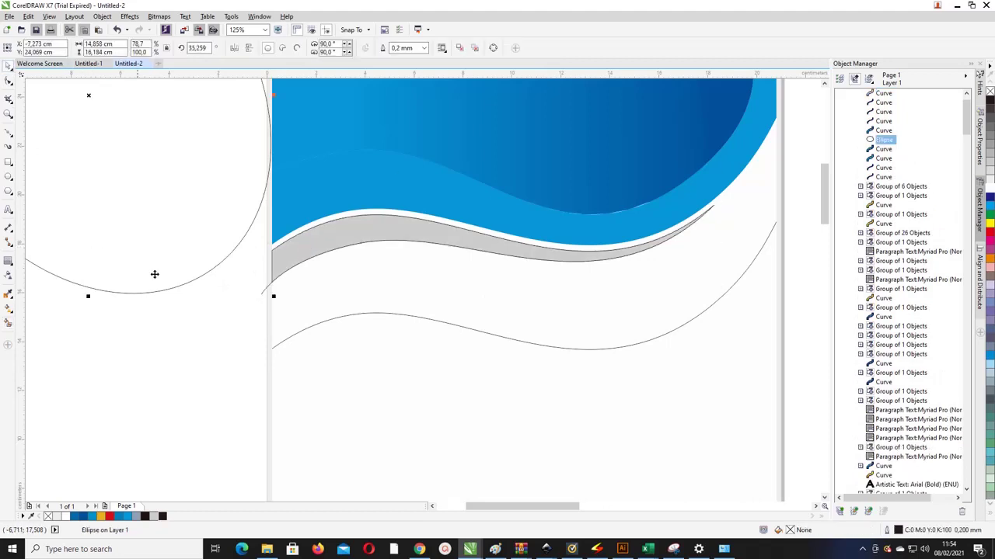
click(282, 278)
click(259, 295)
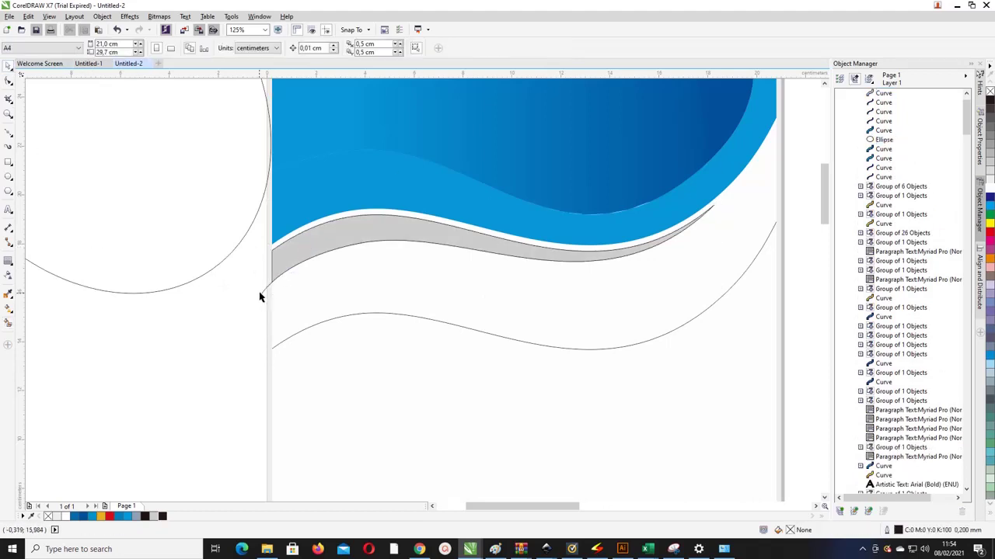
click(264, 290)
drag(265, 290, 264, 296)
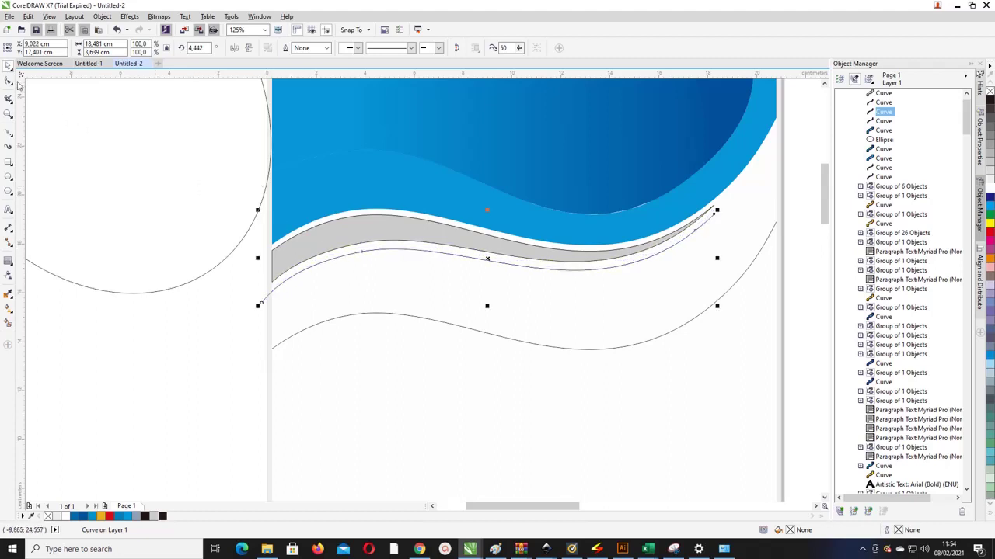
Shorten the wave line below the grey band by deleting its right end node
scroll(455, 289, down, 1)
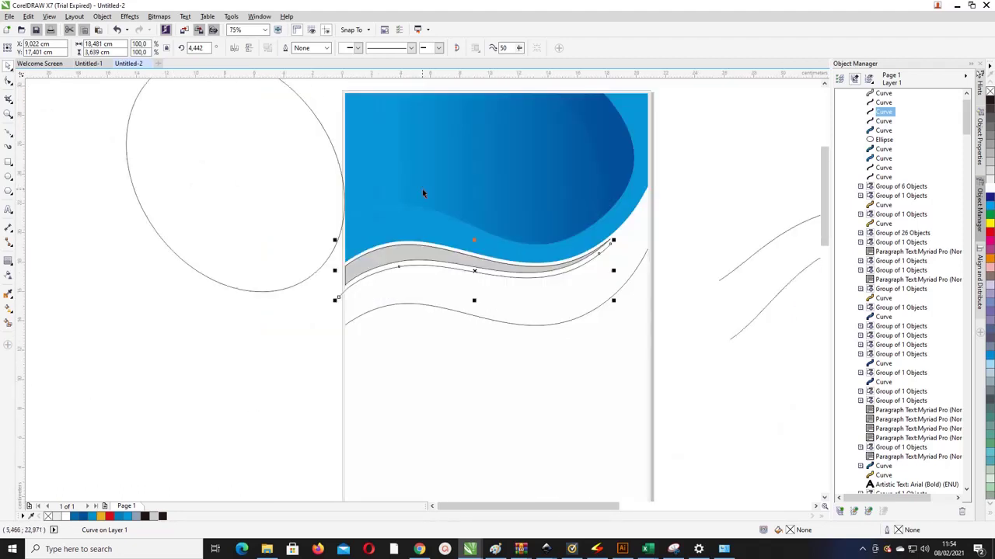
click(9, 94)
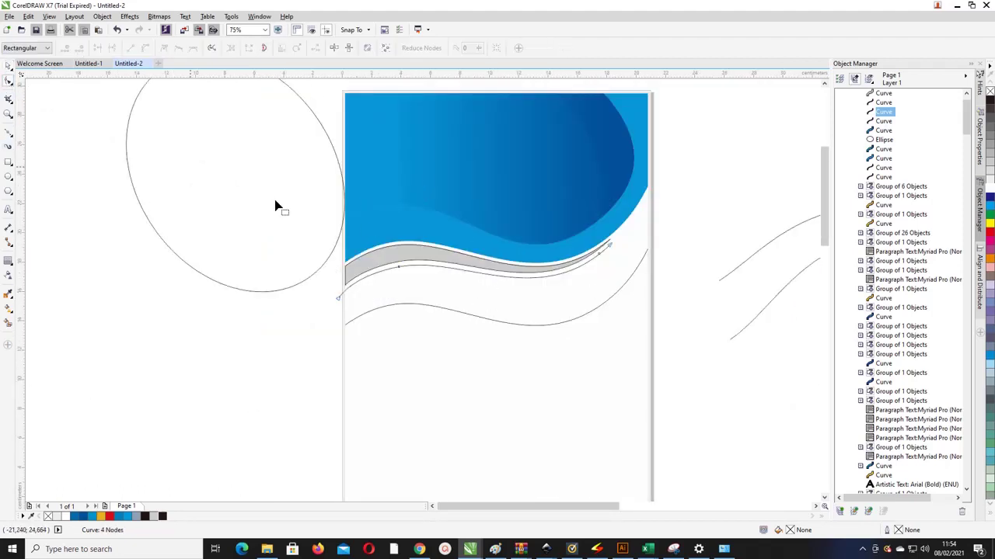
double_click(611, 245)
click(8, 66)
scroll(539, 227, up, 1)
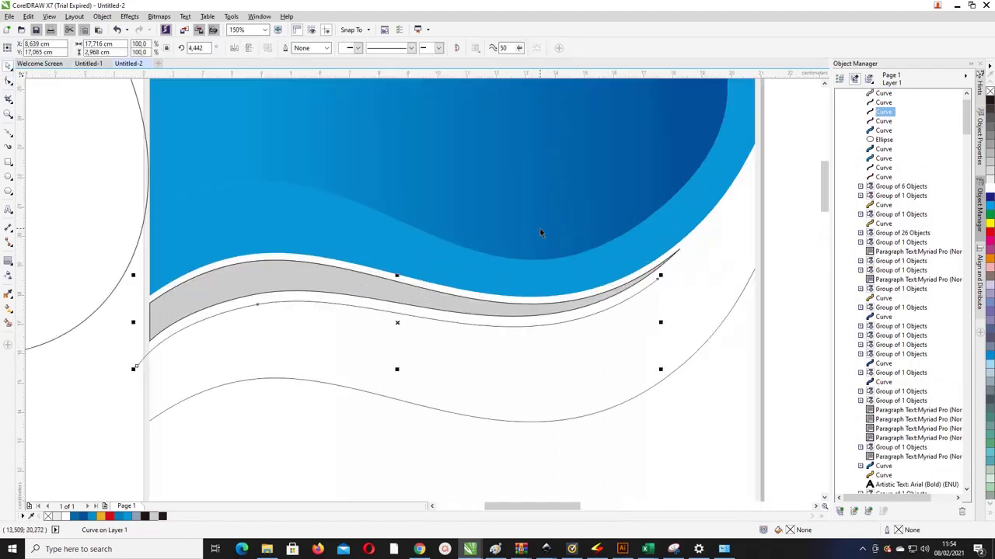
scroll(537, 227, down, 1)
Apply an Artistic Media preset stroke that is thin at both ends and thicker in the middle to the shortened wave line
click(446, 271)
click(445, 270)
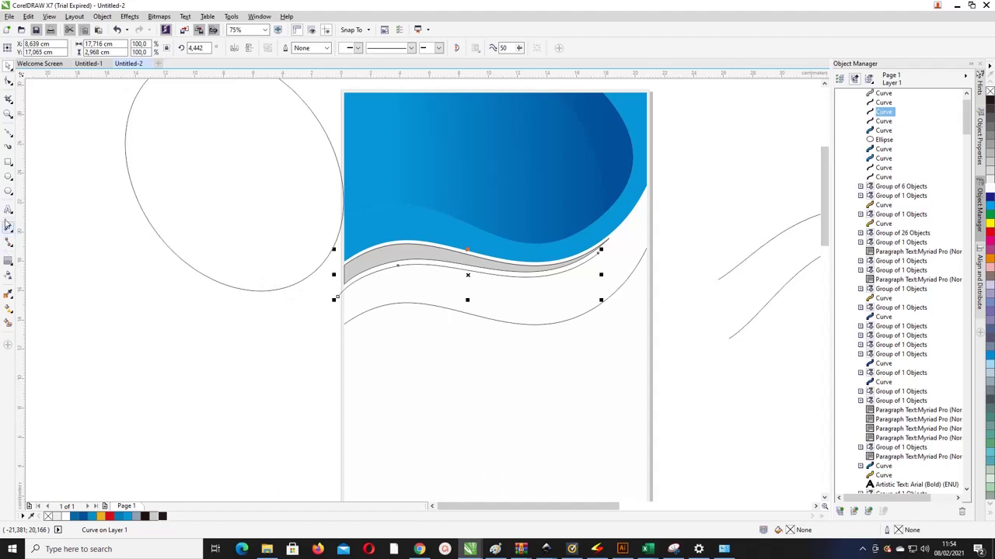
click(9, 146)
click(126, 49)
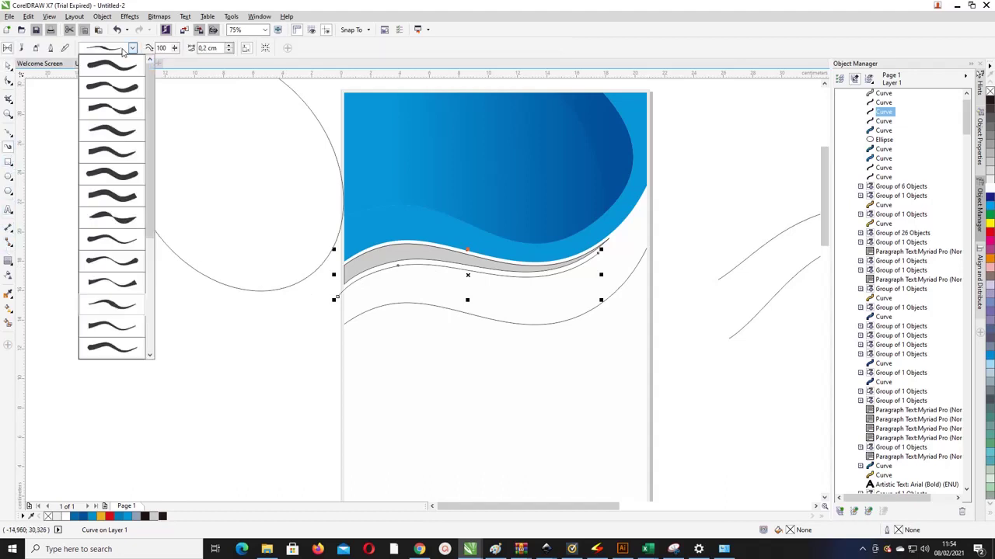
click(116, 66)
click(132, 49)
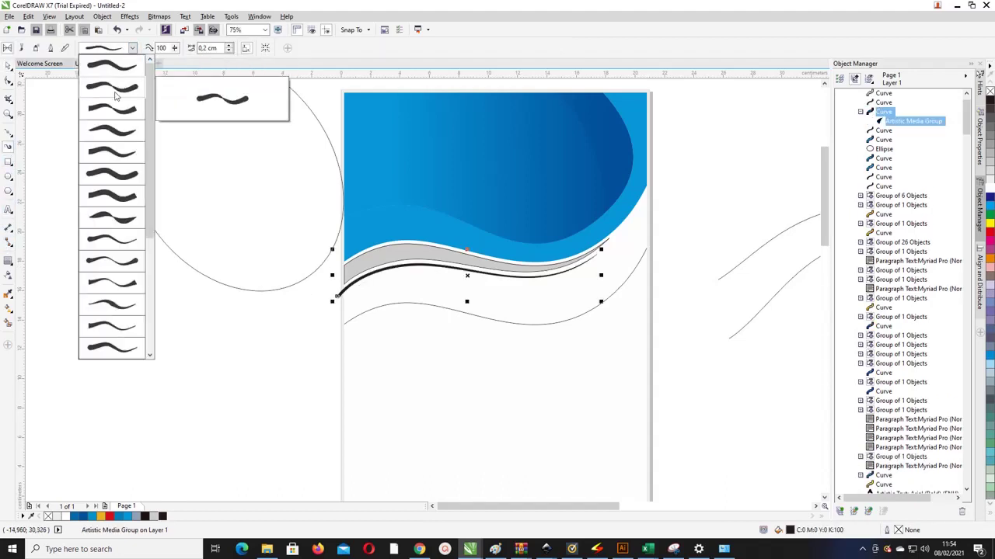
click(122, 307)
scroll(488, 280, up, 2)
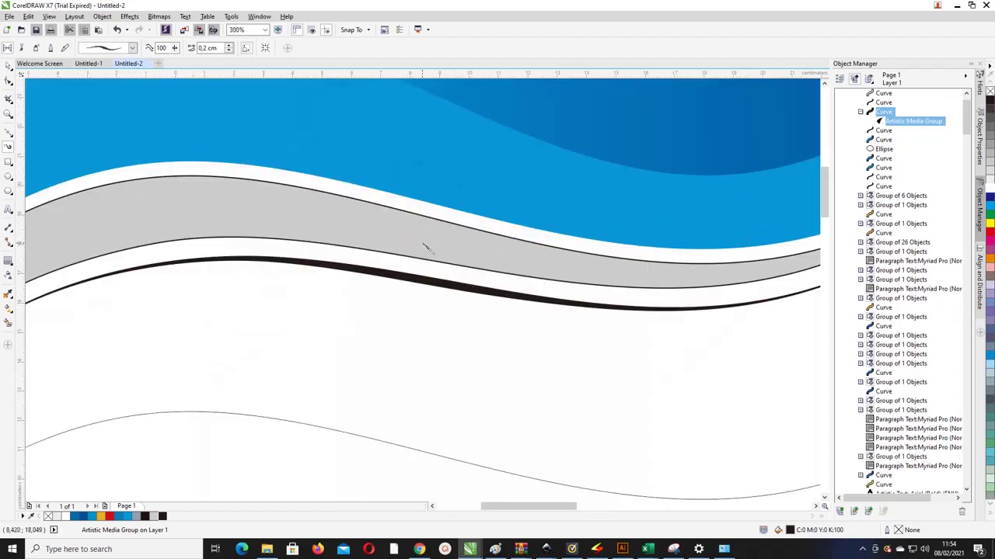
scroll(422, 245, down, 1)
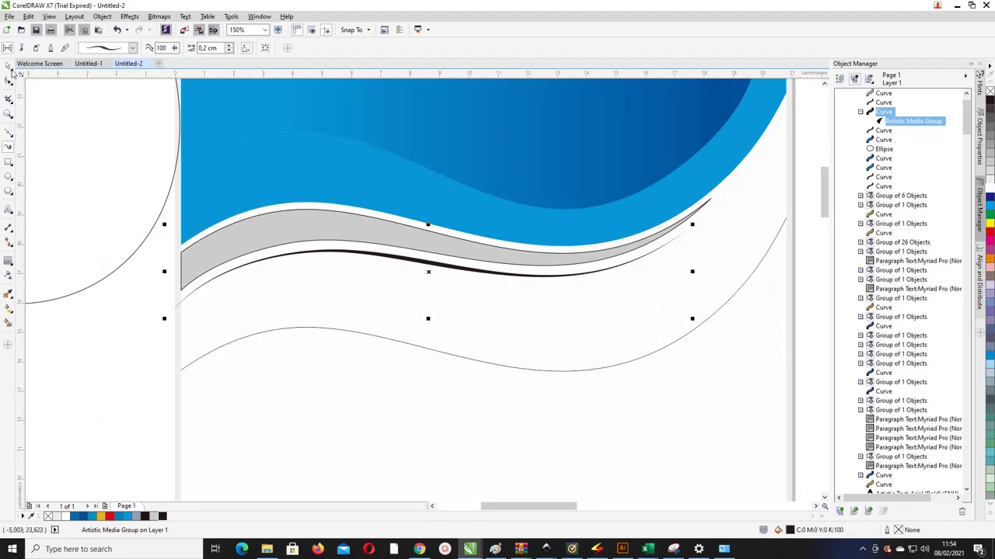
Remove the outline from the grey wave band
click(10, 69)
click(251, 242)
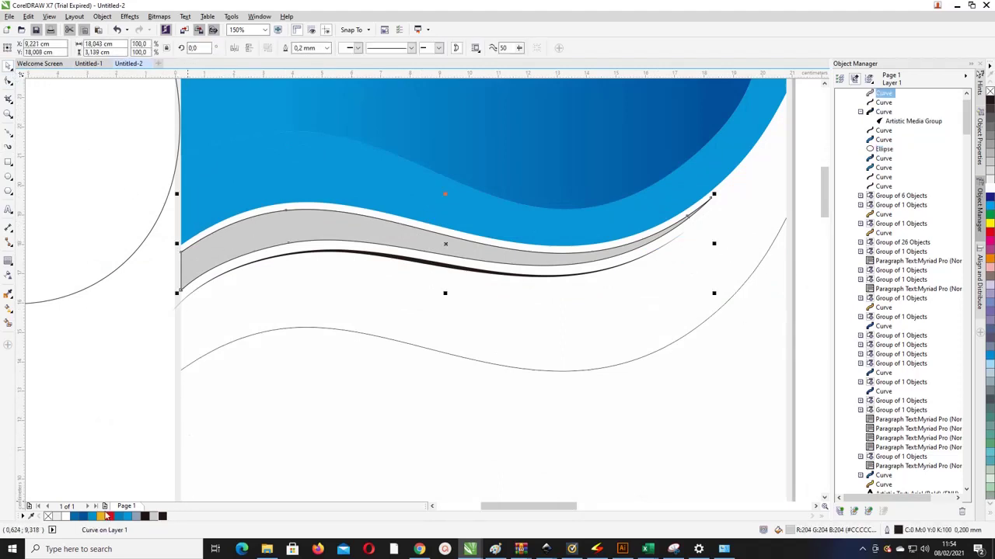
right_click(49, 517)
click(267, 269)
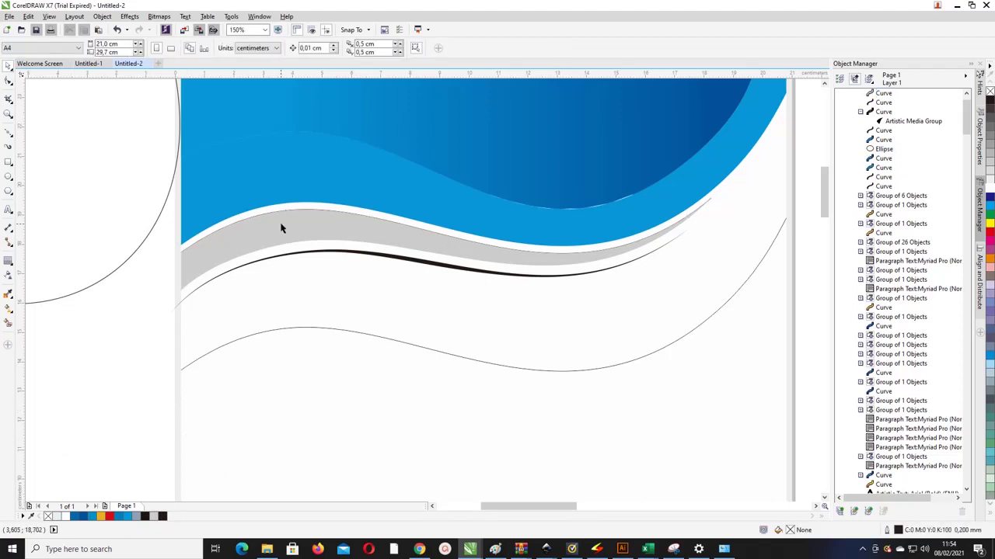
click(355, 211)
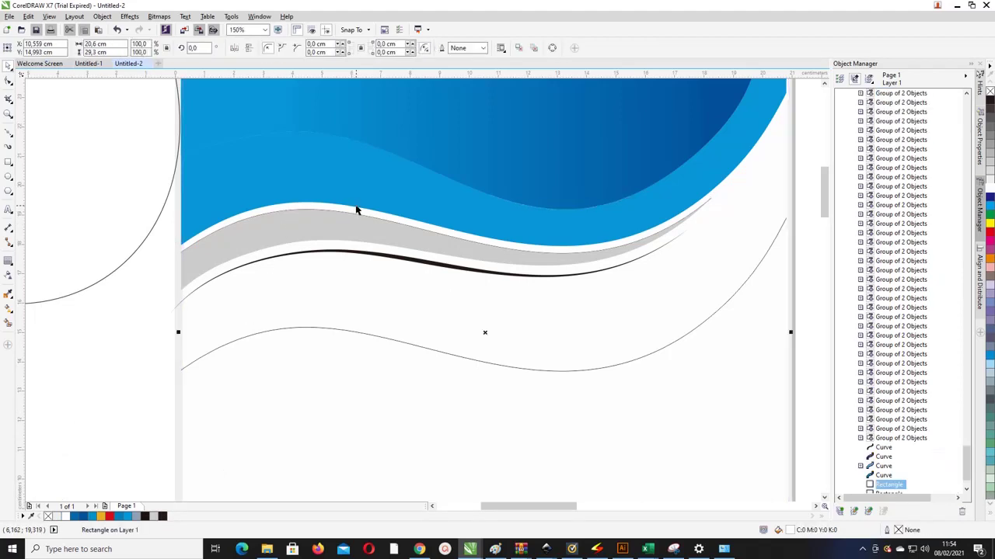
drag(357, 209, 353, 209)
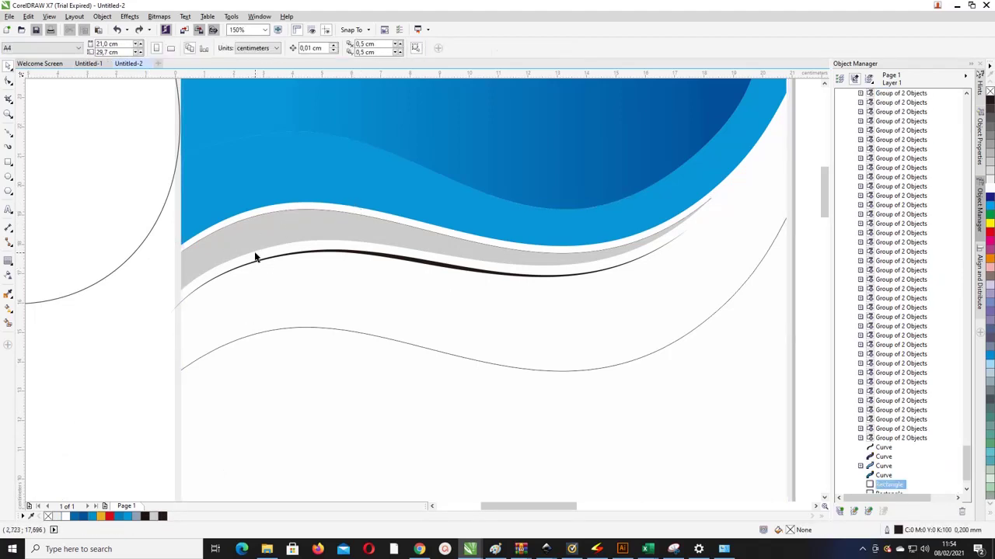
Fill the grey wave band with yellow (C0 M0 Y100 K0)
click(269, 231)
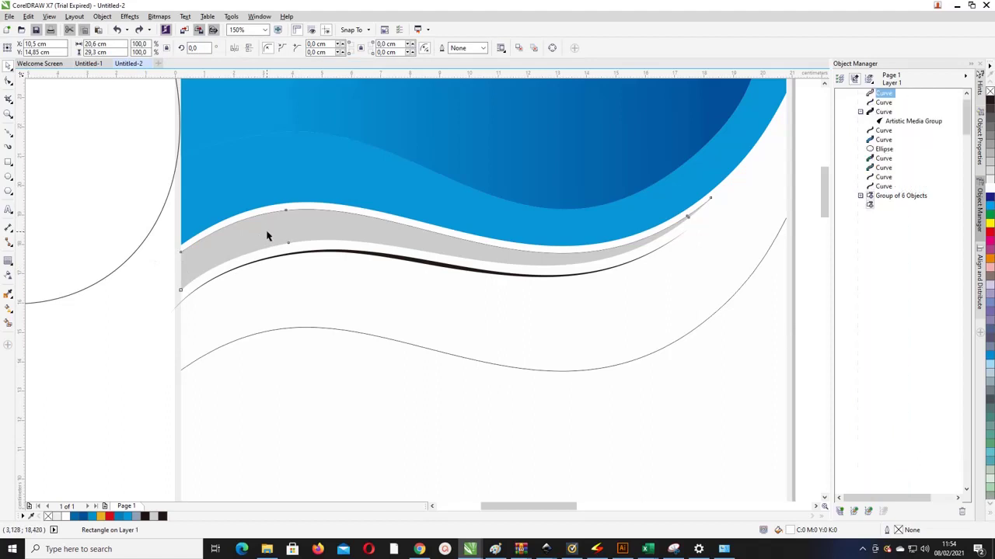
click(100, 516)
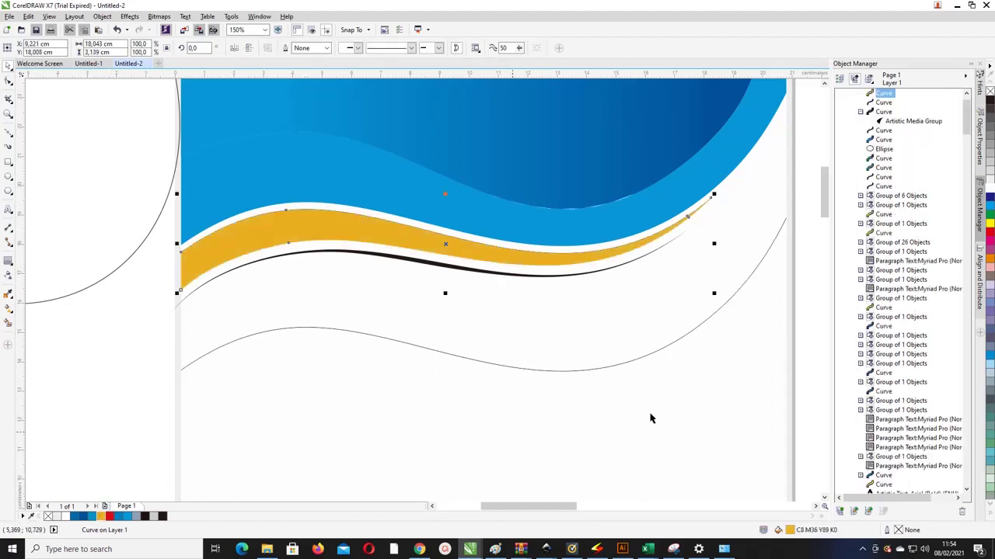
click(990, 224)
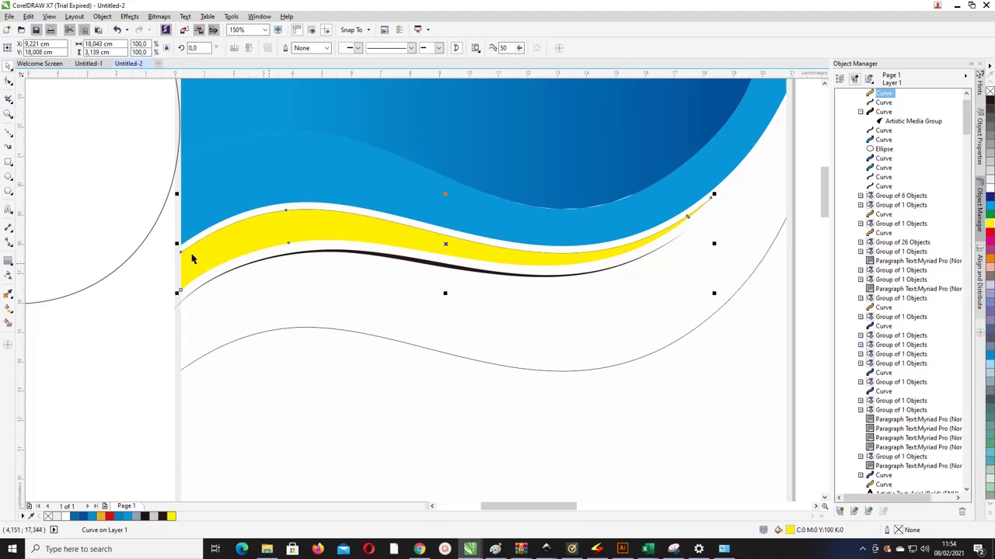
Apply a linear fountain fill along the band from its left end to its right tip, with yellow at the right end
click(11, 312)
drag(167, 274, 679, 222)
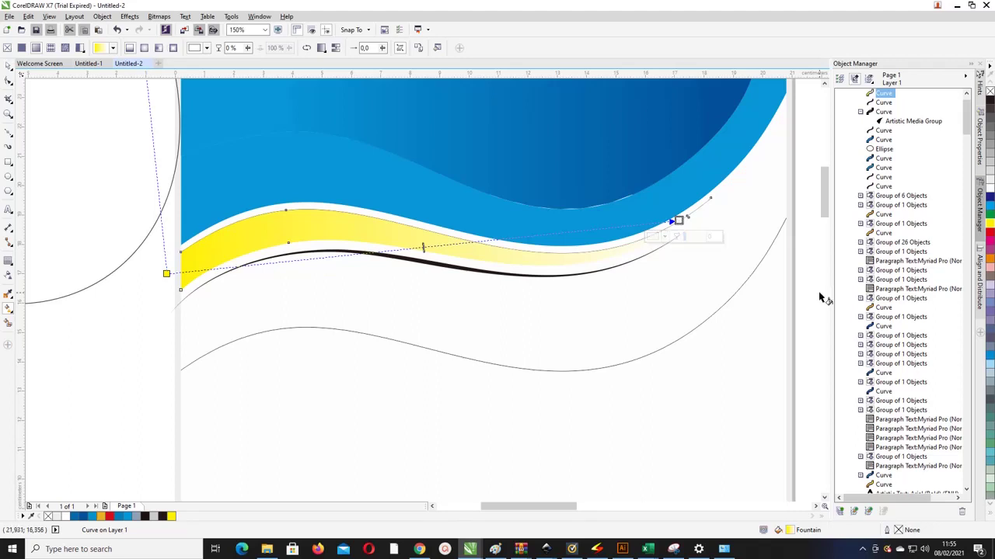
click(990, 224)
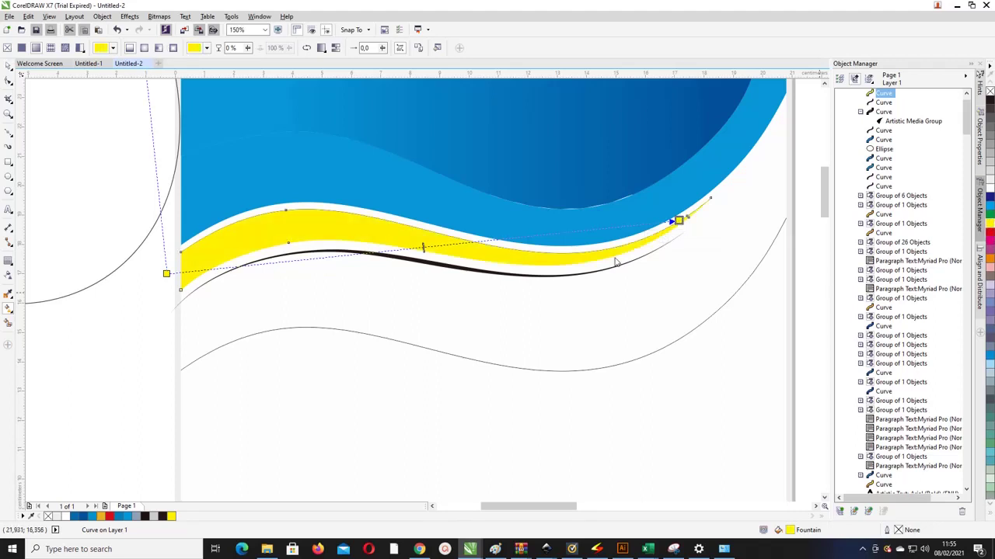
Change the gradient's left colour to orange and pull its yellow right end slightly inward along the band
click(166, 274)
click(166, 273)
click(162, 292)
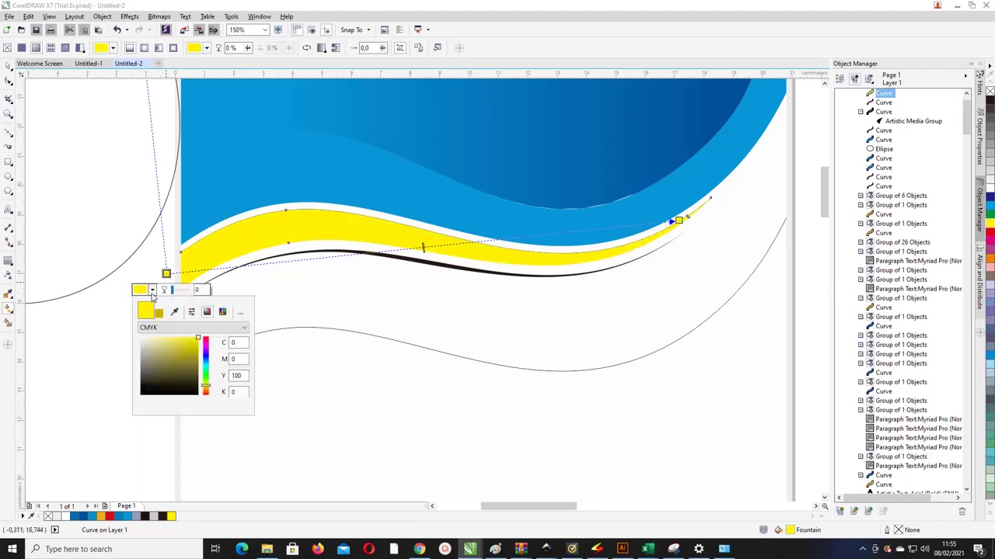
drag(205, 388, 205, 391)
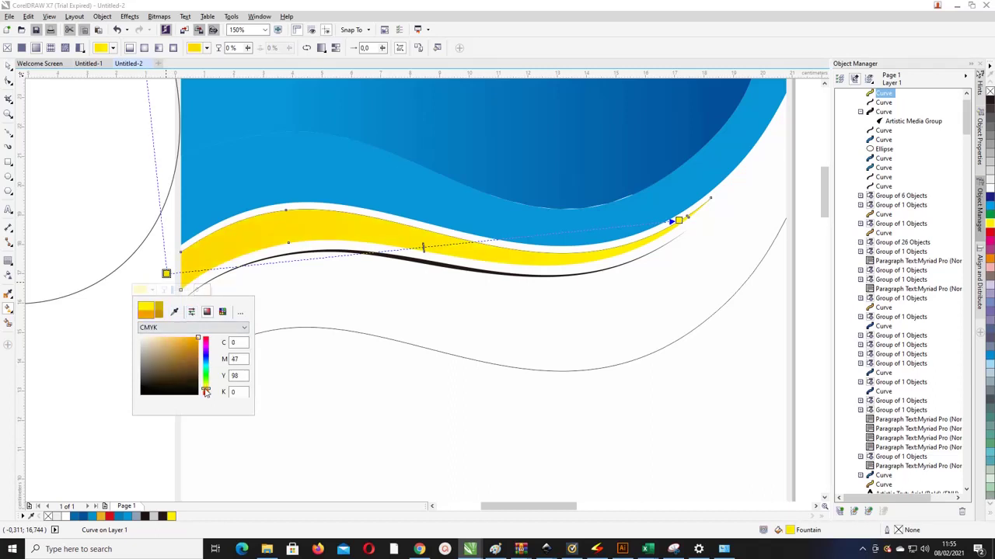
click(678, 221)
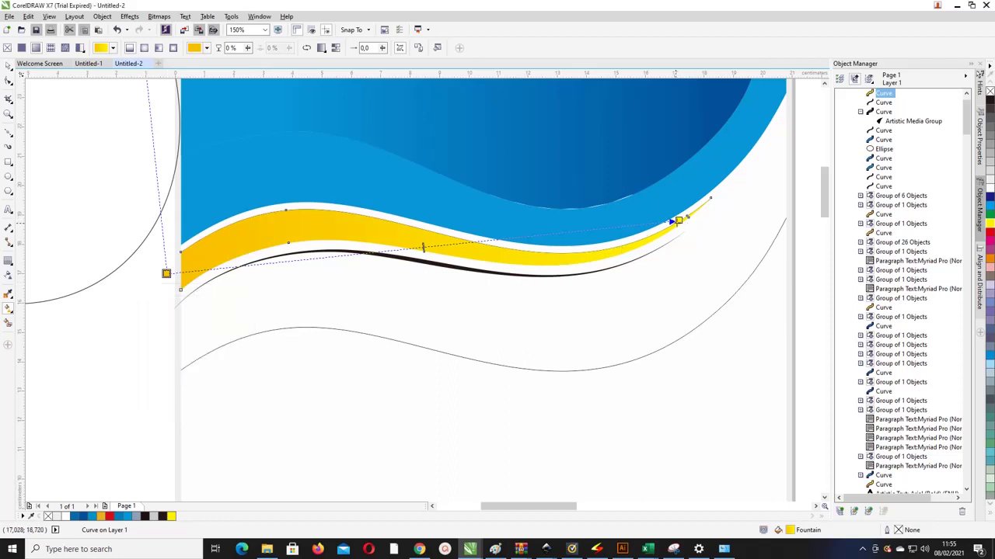
drag(678, 221, 632, 236)
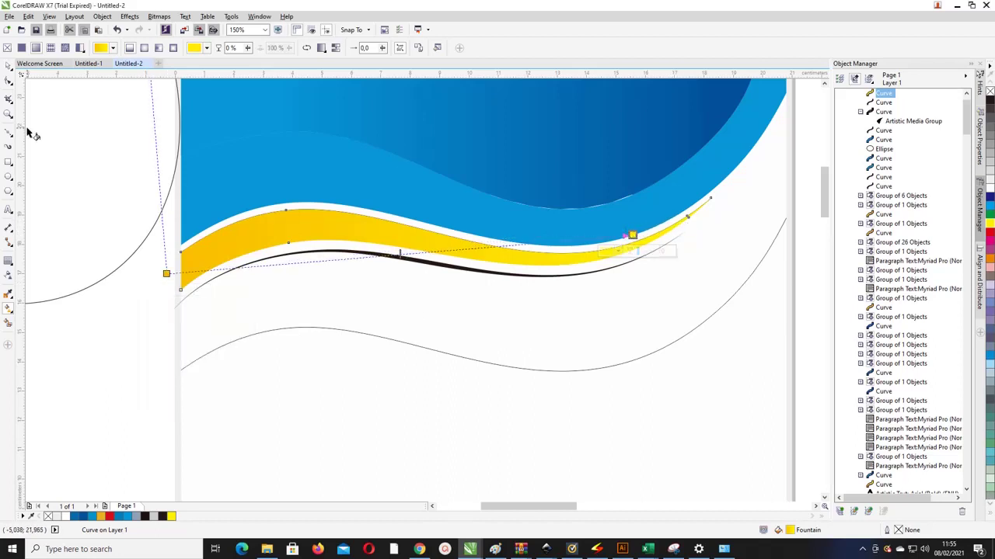
Break apart the artistic media group of the tapered black wave line below the yellow band
click(8, 66)
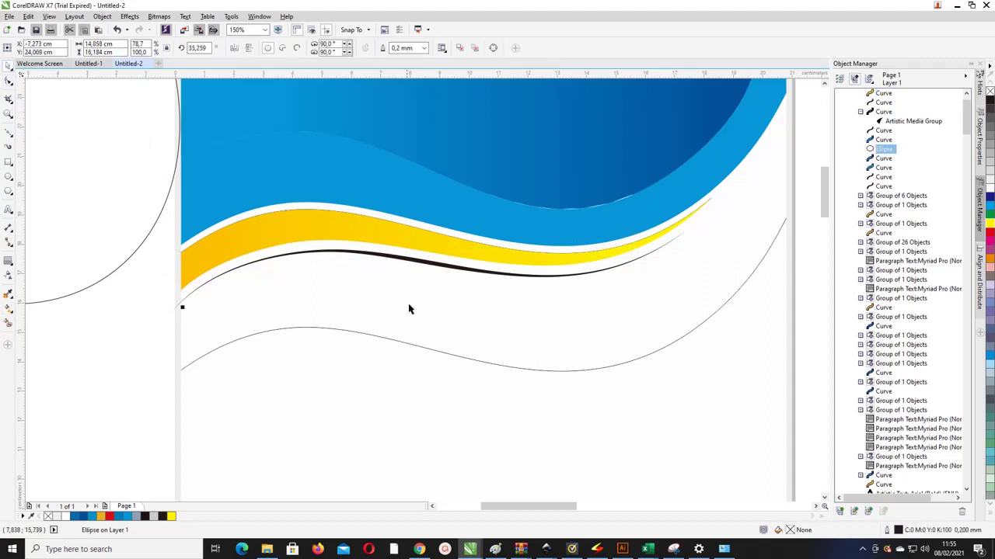
click(421, 265)
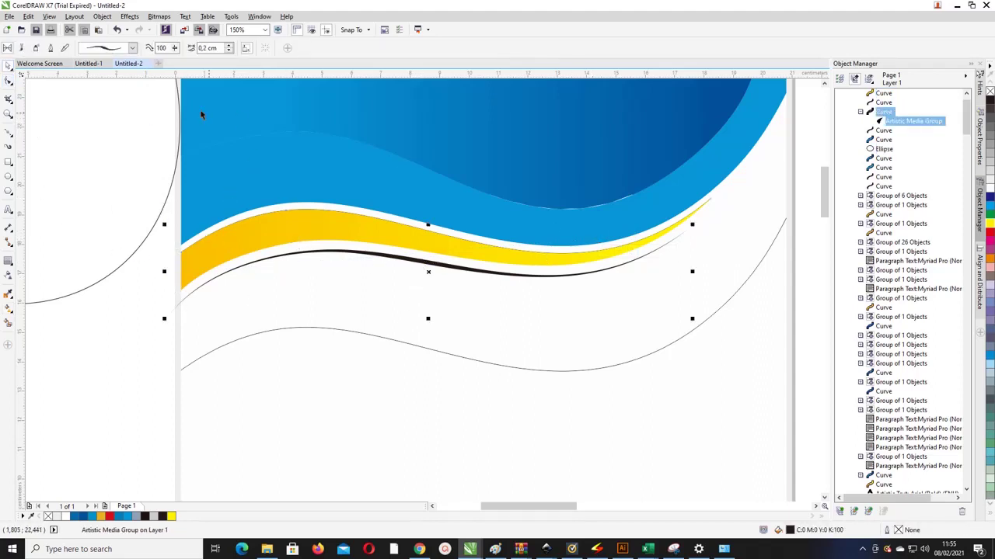
click(102, 17)
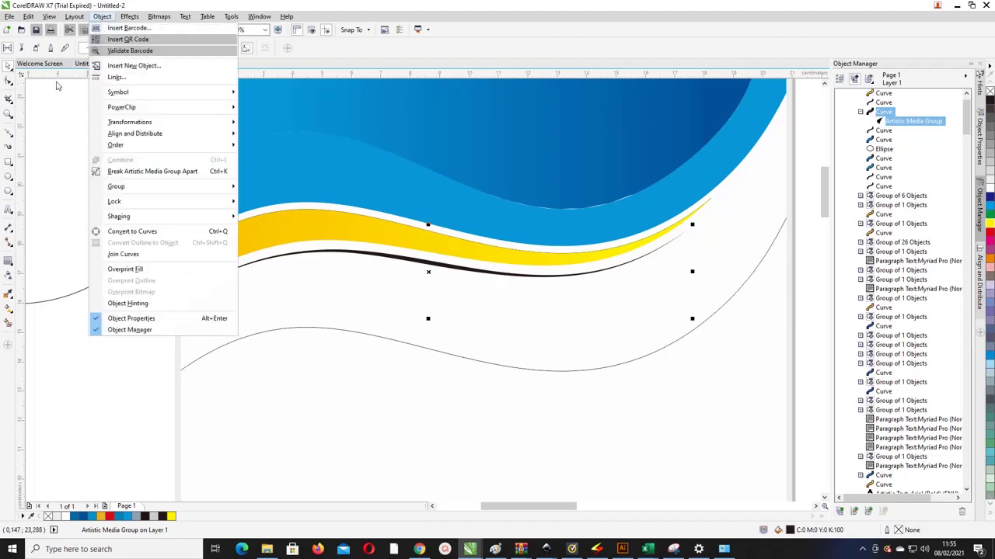
mouse_move(149, 150)
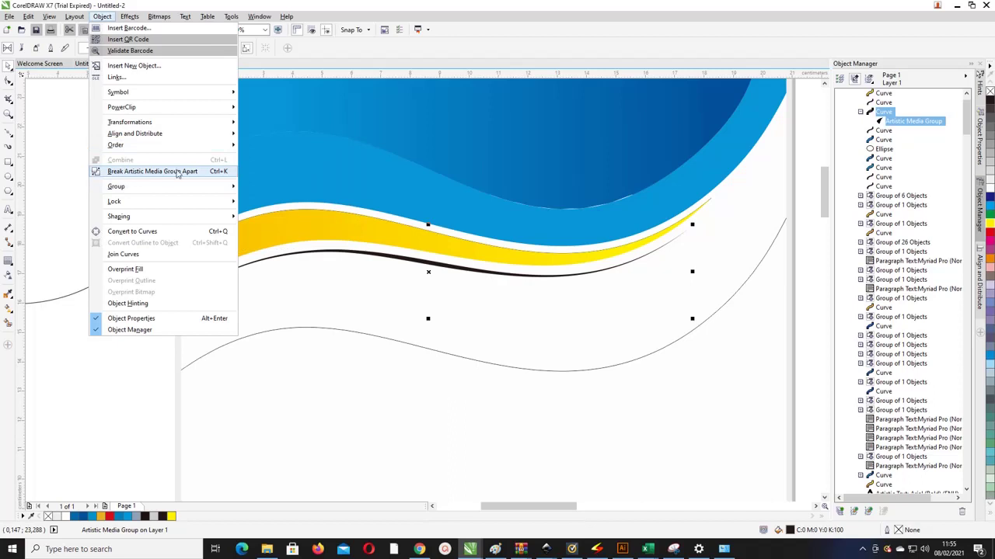
click(150, 171)
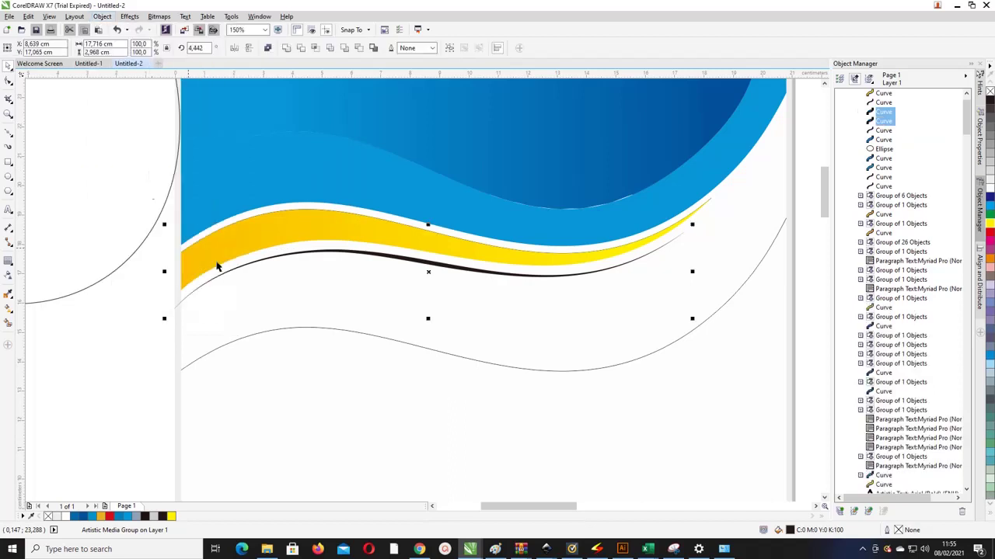
Give the invisible spine curve separated from the black wave line a dark hairline outline and delete it
click(426, 267)
key(F10)
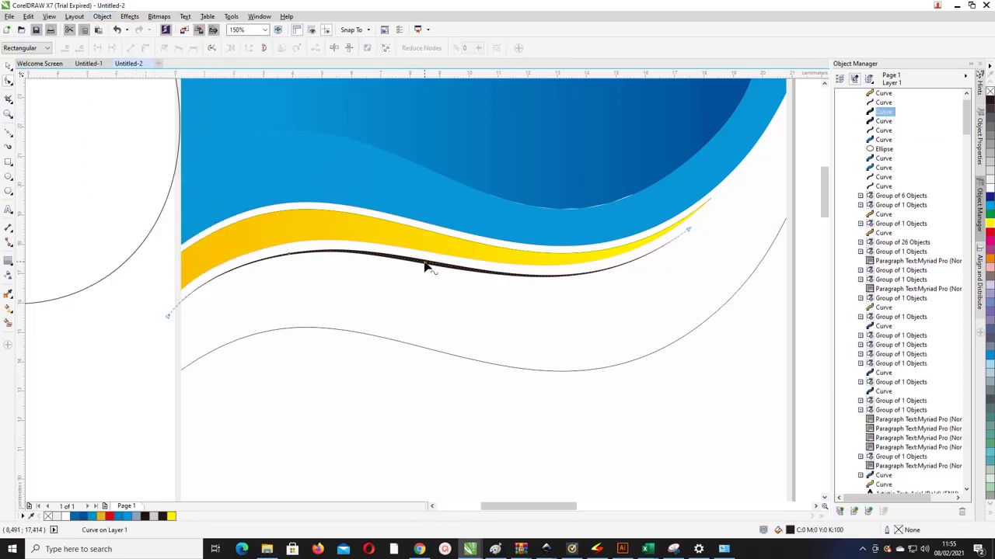
click(417, 289)
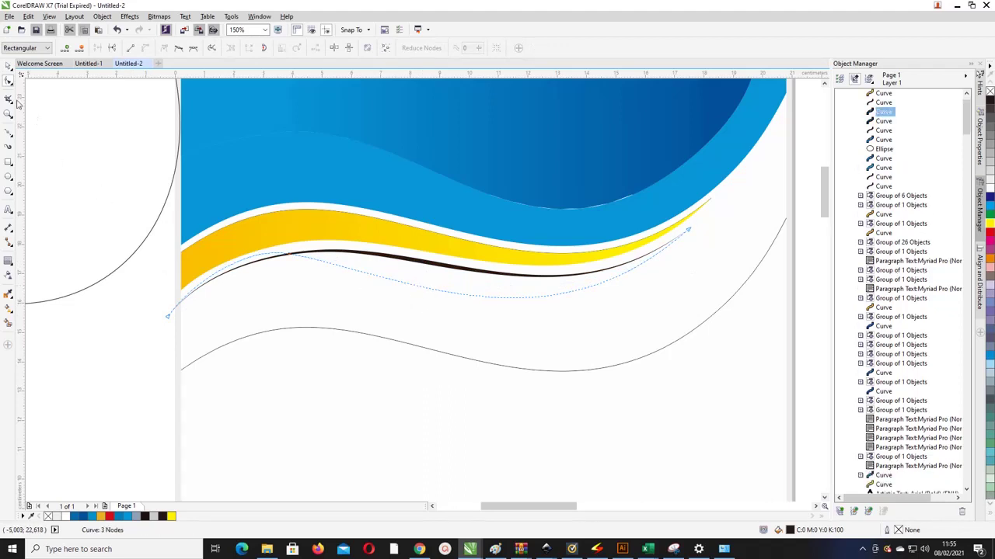
right_click(146, 518)
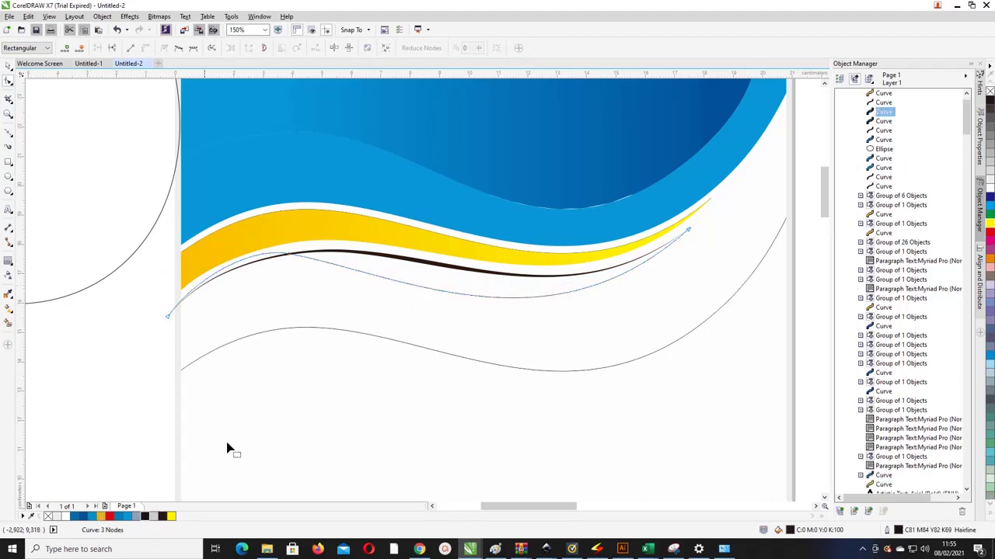
click(8, 68)
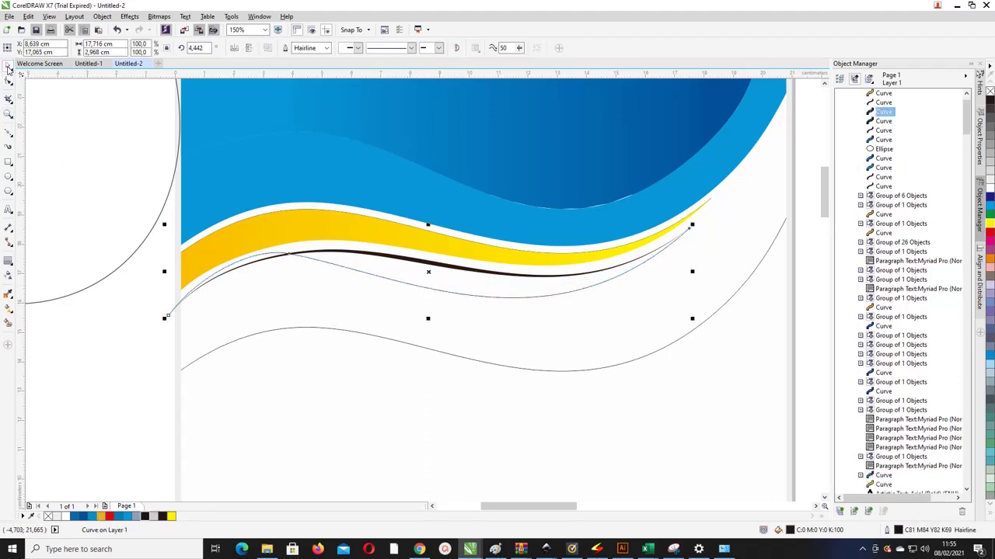
key(Delete)
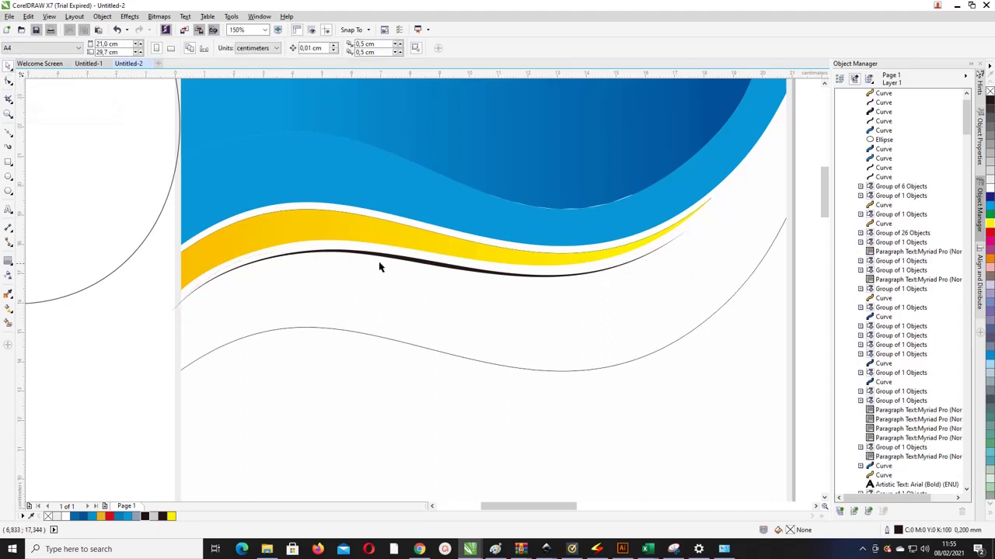
click(383, 263)
scroll(446, 275, up, 1)
scroll(454, 262, down, 1)
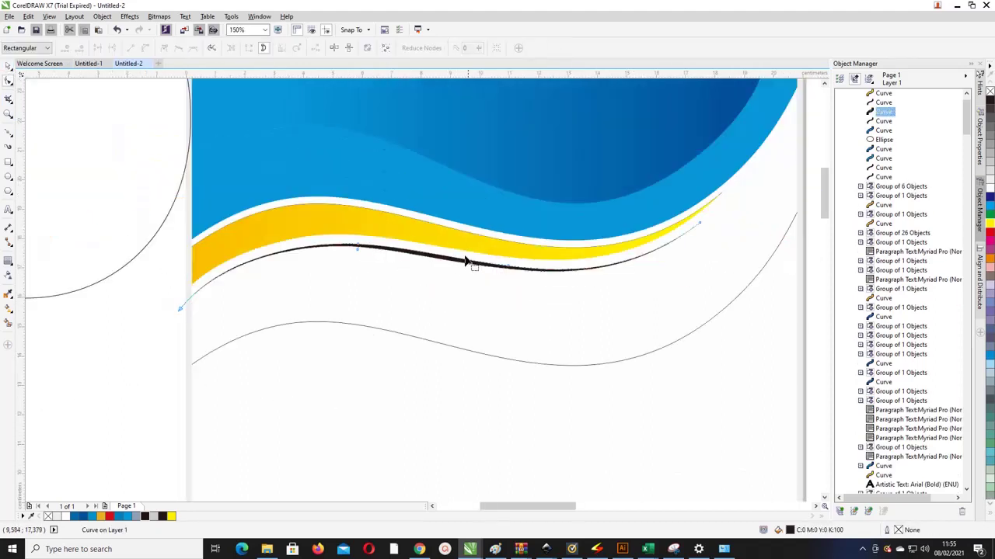
Intersect the black wave line with the page rectangle to create a copy cut off at the page's left edge
key(space)
click(132, 282)
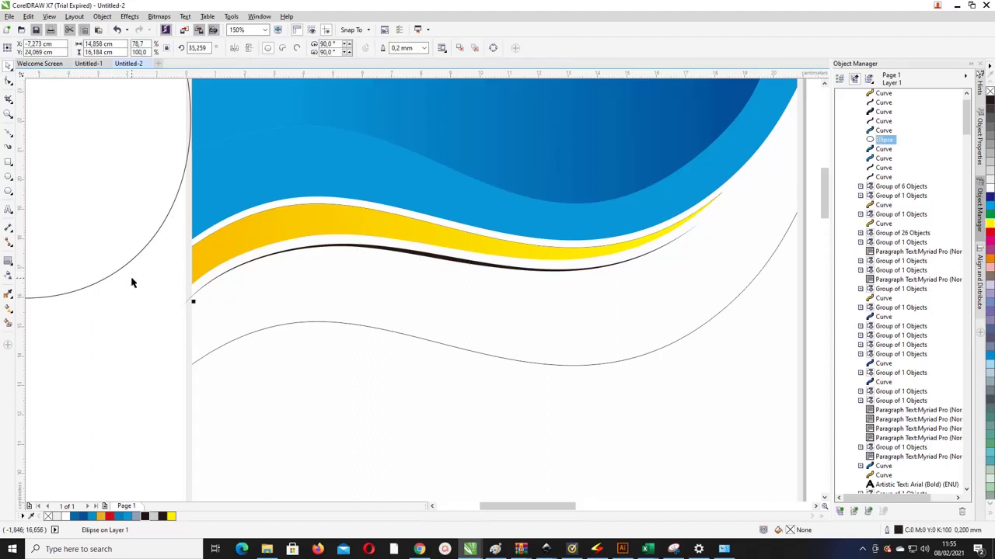
scroll(104, 301, up, 1)
click(285, 288)
scroll(264, 295, up, 1)
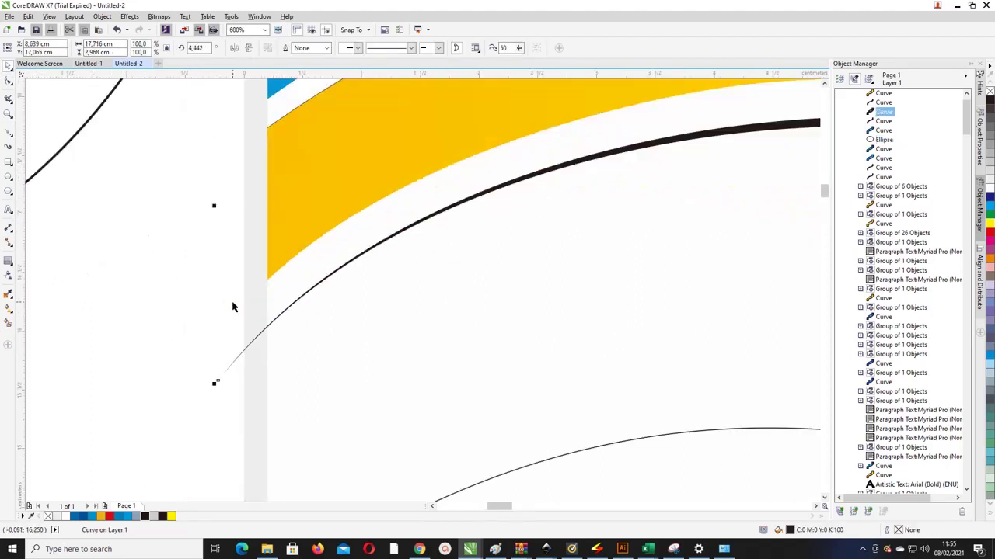
scroll(273, 320, down, 1)
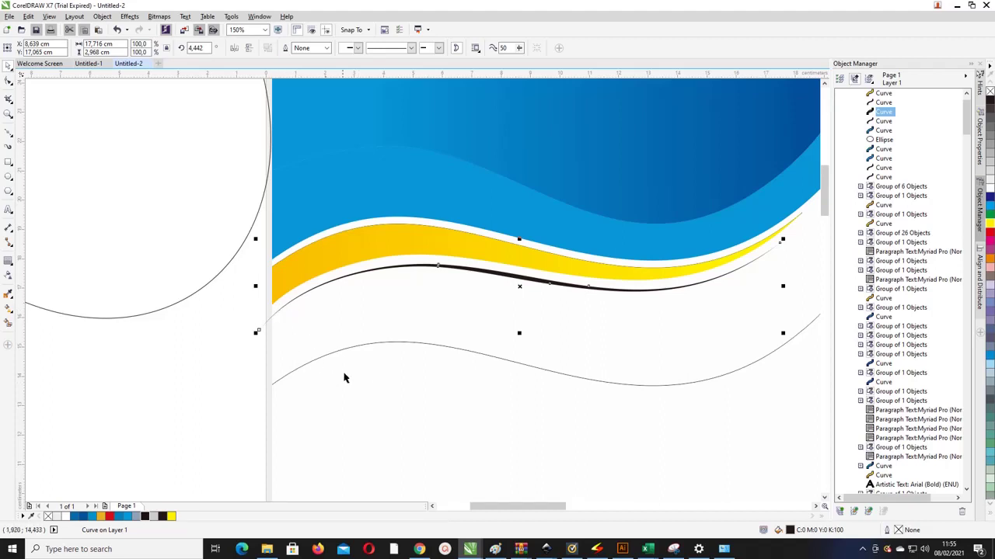
shift+click(367, 394)
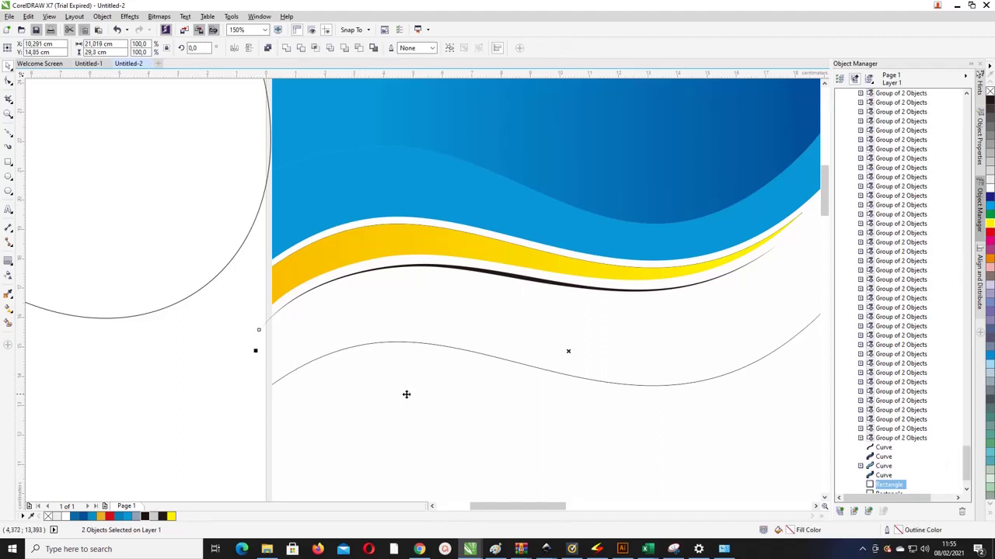
drag(407, 395, 361, 396)
drag(284, 340, 318, 332)
click(315, 48)
click(233, 338)
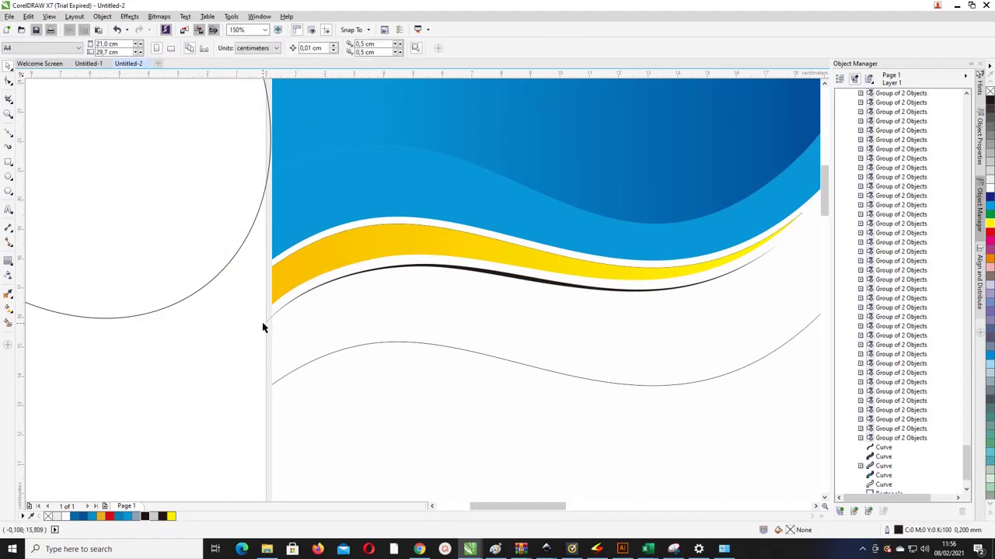
Delete the original overhanging black wave line and copy the band's orange-yellow gradient fill onto the cut line
click(263, 329)
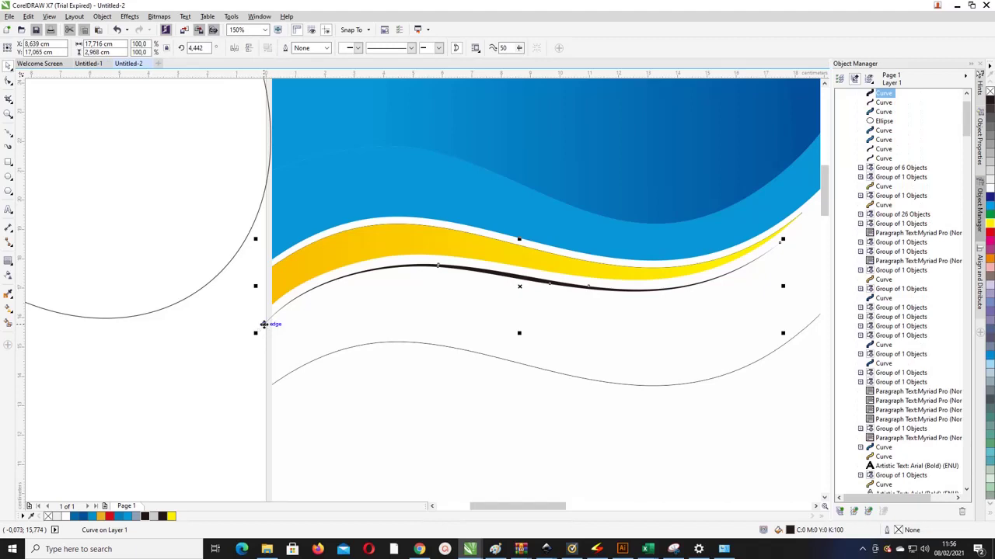
key(Delete)
click(282, 310)
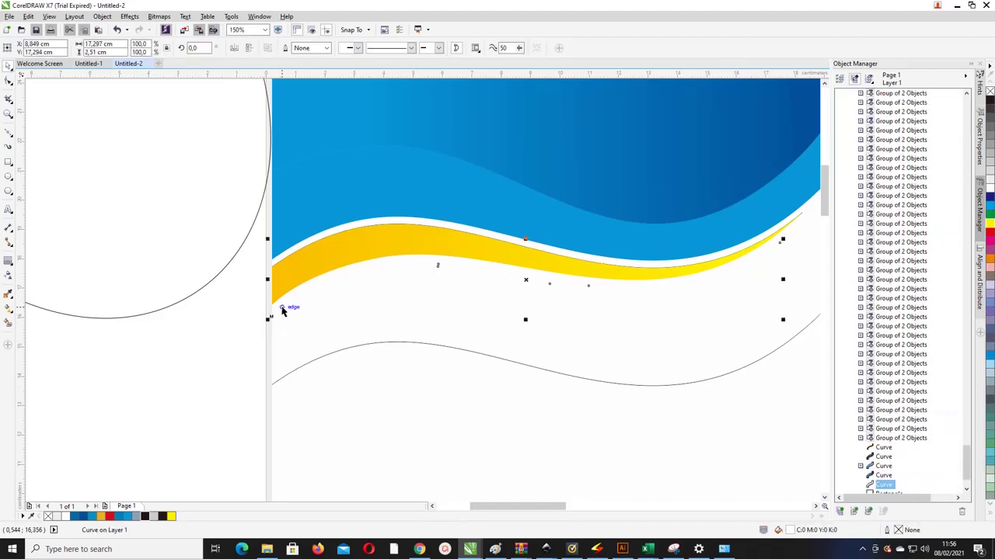
click(173, 517)
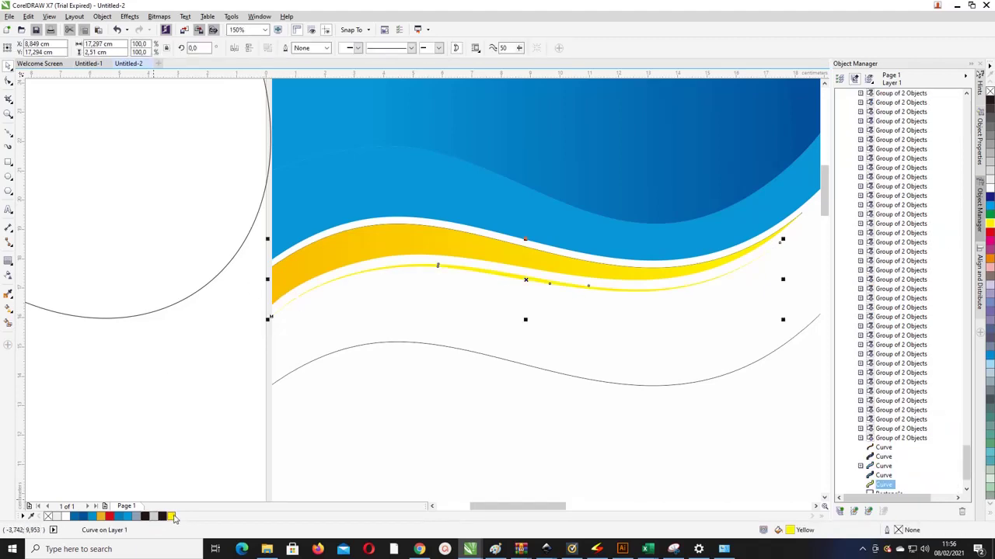
click(163, 516)
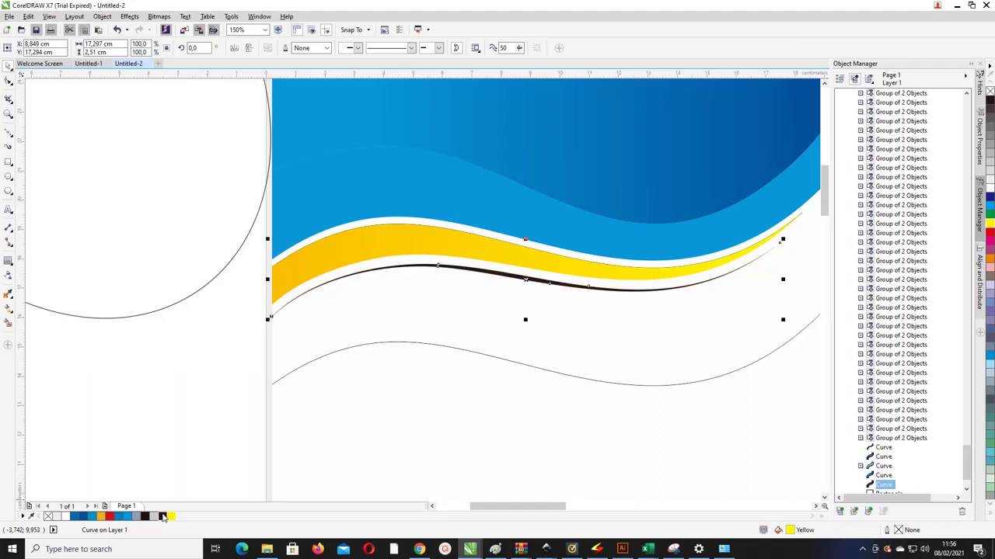
click(8, 308)
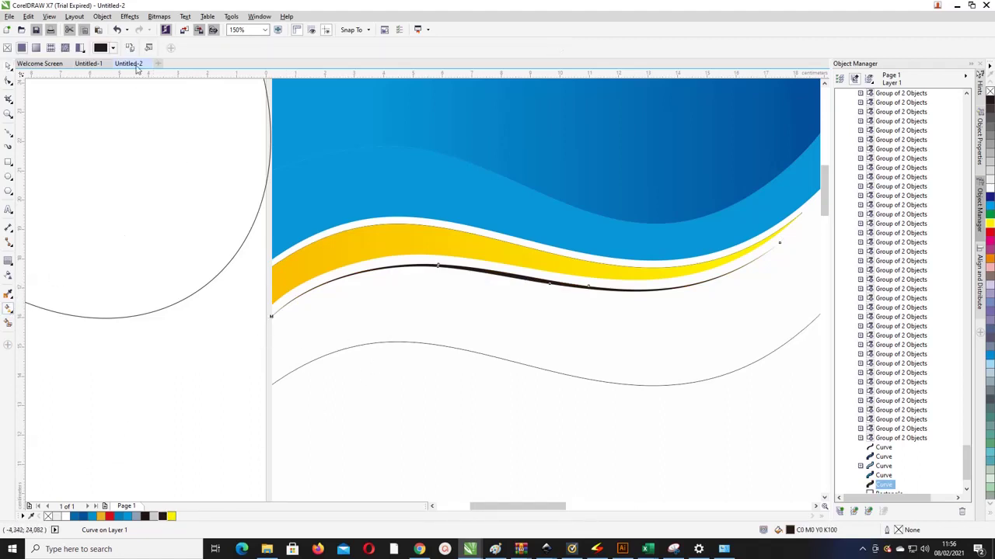
click(131, 50)
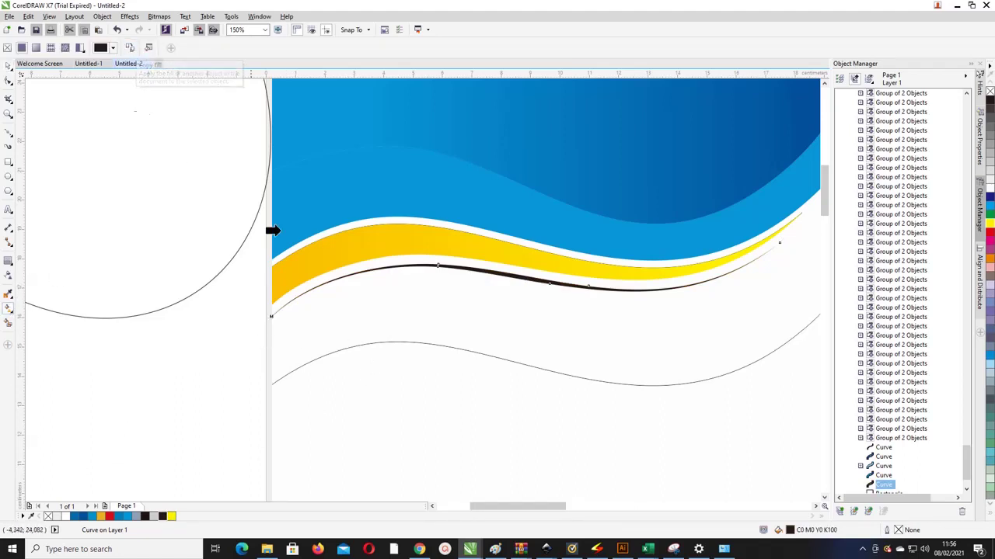
click(360, 244)
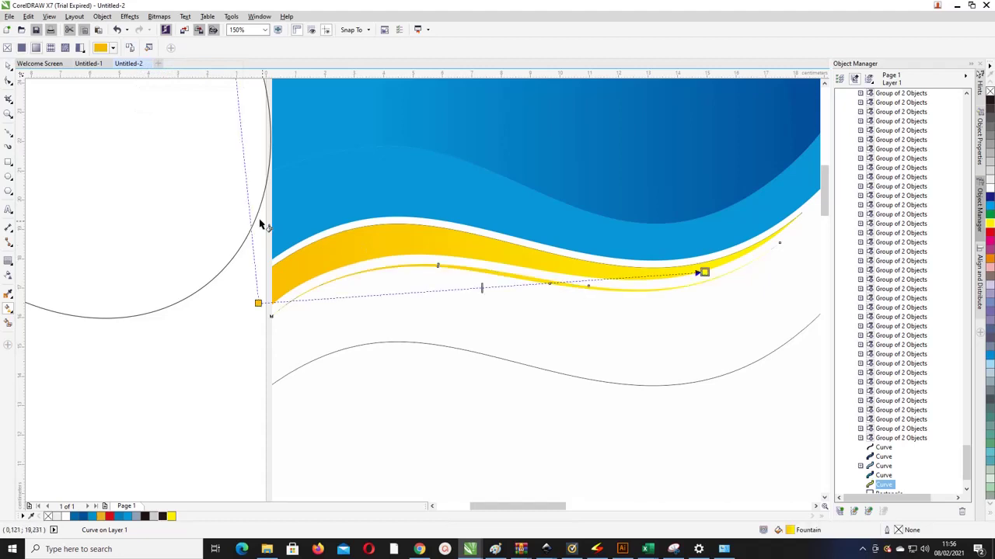
Move the thin unfilled wave curve below the header off the page to the left
click(8, 66)
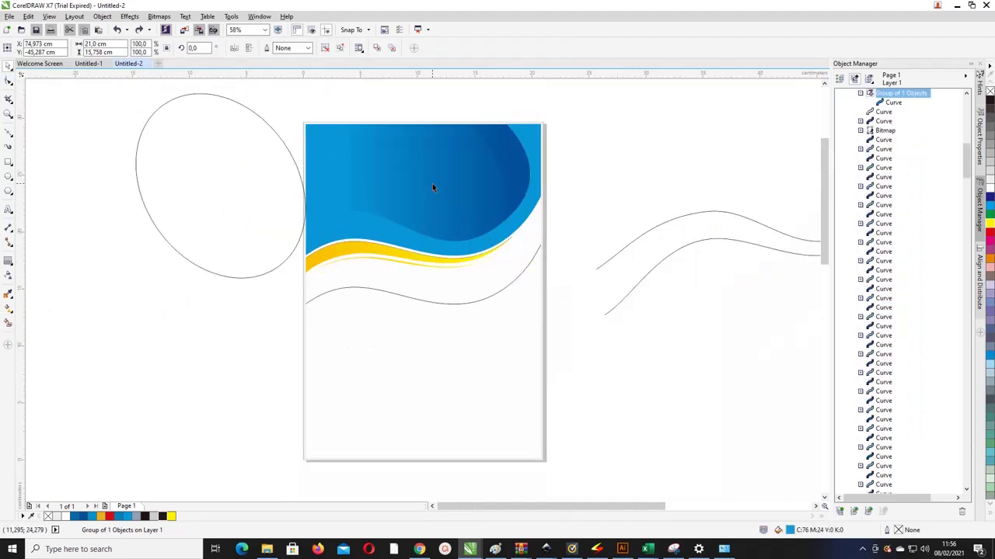
drag(487, 296, 238, 269)
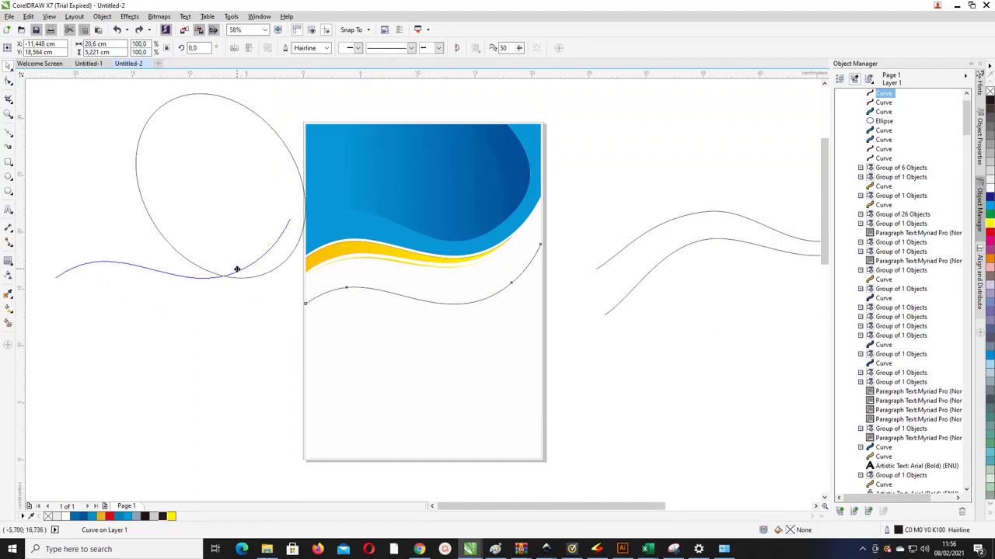
drag(592, 478, 296, 96)
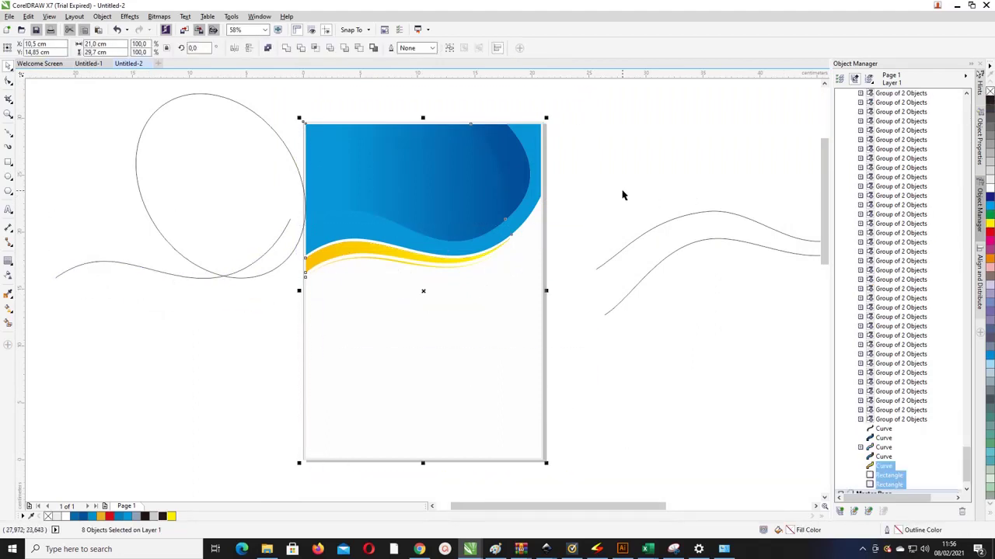
click(439, 309)
Draw a wide ellipse of about 30.3 × 10.5 cm across the lower half of the page, overhanging both sides
scroll(830, 223, down, 3)
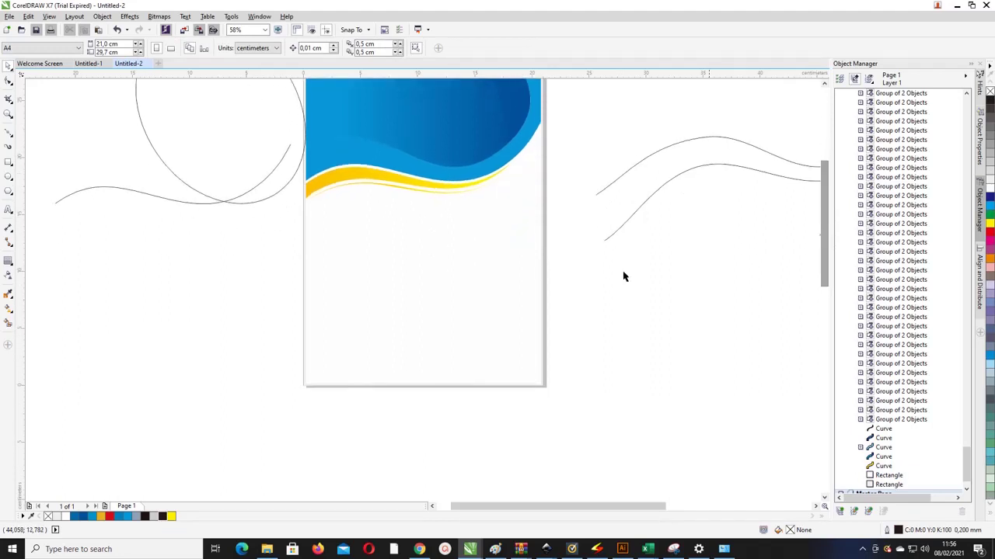
click(8, 177)
drag(243, 250, 589, 372)
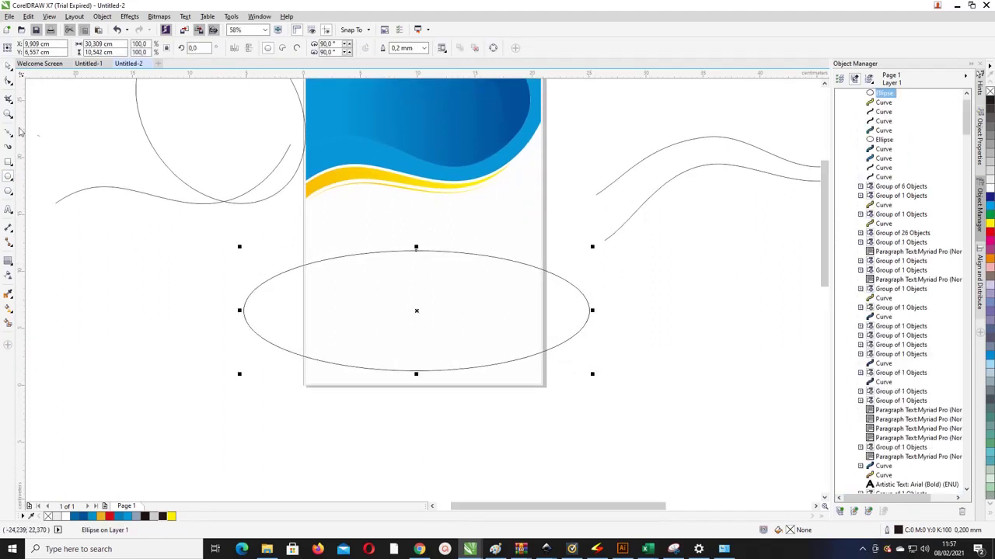
Stretch the ellipse upward to about 17.1 cm tall so it reaches the yellow waves, and shift it slightly down
click(8, 67)
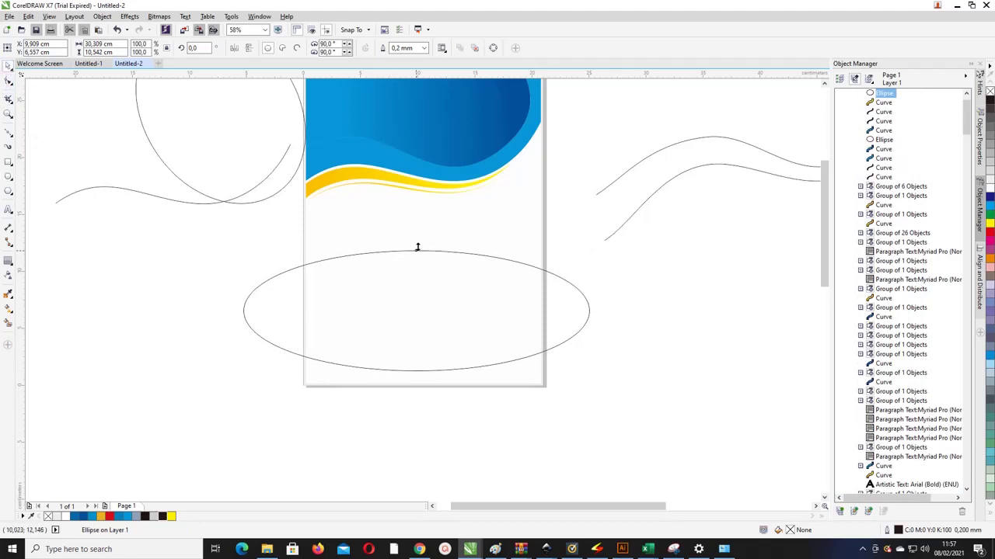
drag(418, 247, 418, 210)
scroll(289, 177, up, 2)
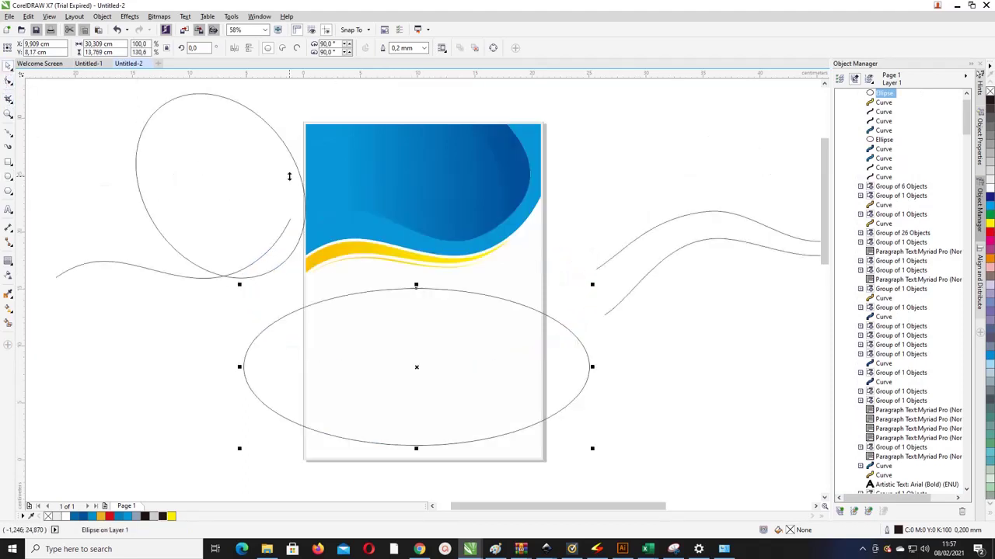
drag(417, 287, 417, 247)
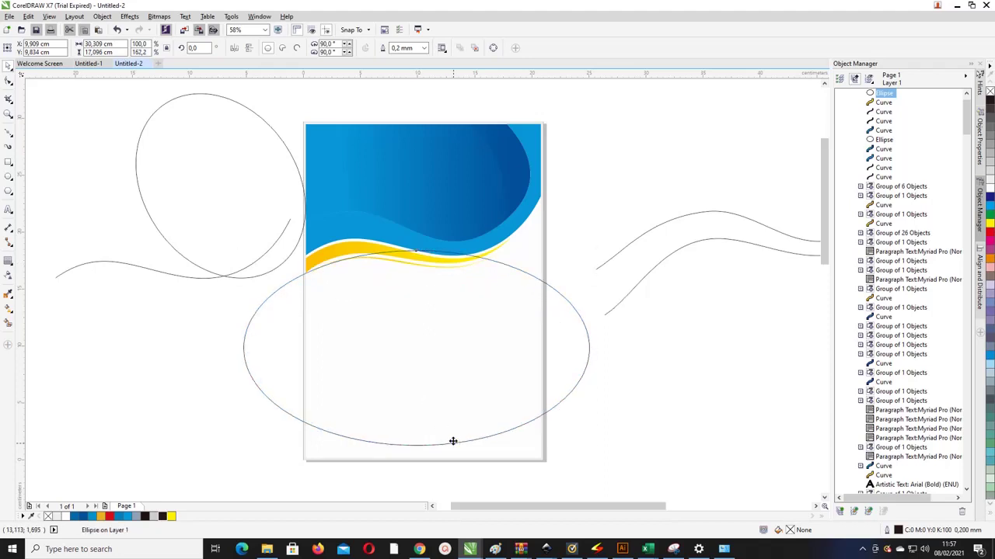
drag(453, 441, 454, 444)
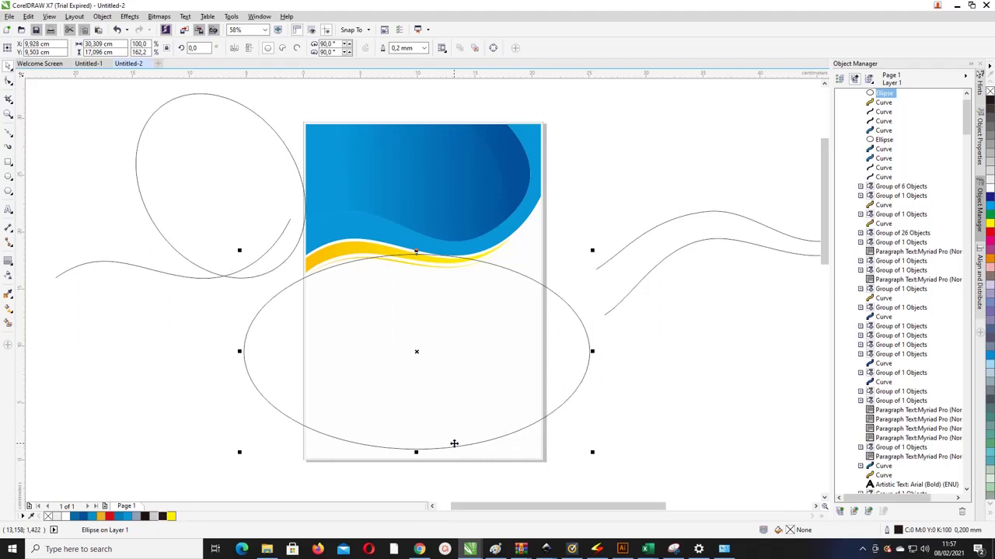
Convert the large ellipse to curves and add a node where its lower-left arc crosses the page's left edge
click(9, 99)
click(102, 17)
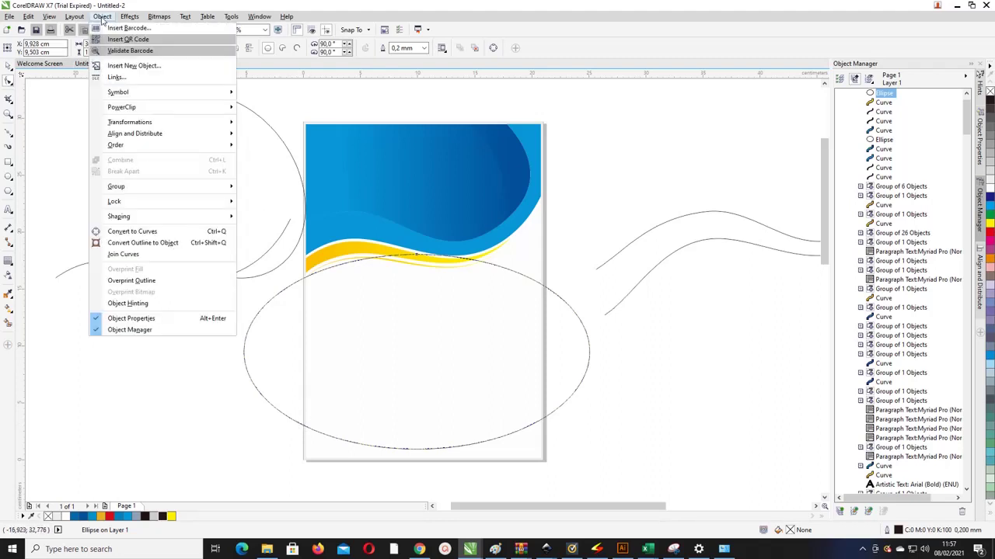
click(154, 243)
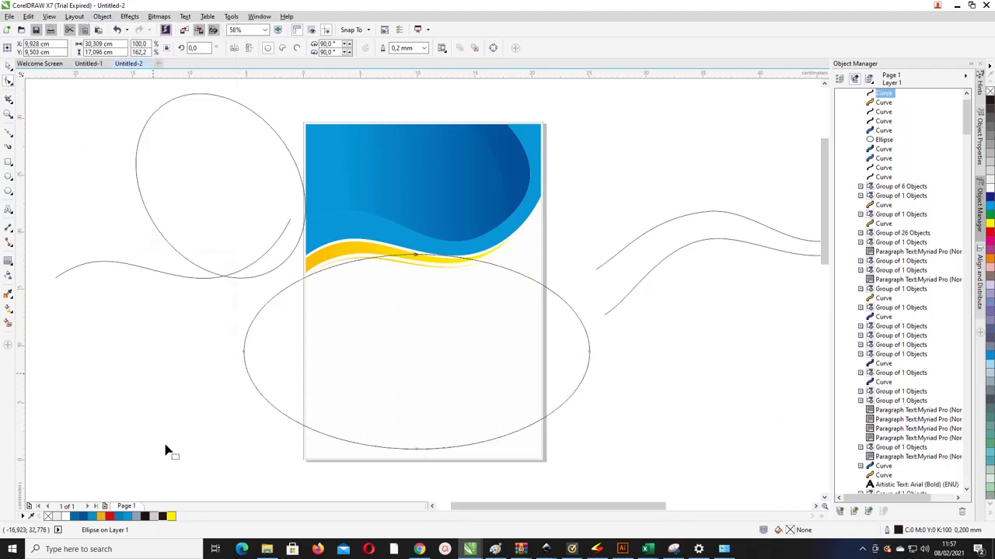
double_click(301, 425)
scroll(295, 444, up, 3)
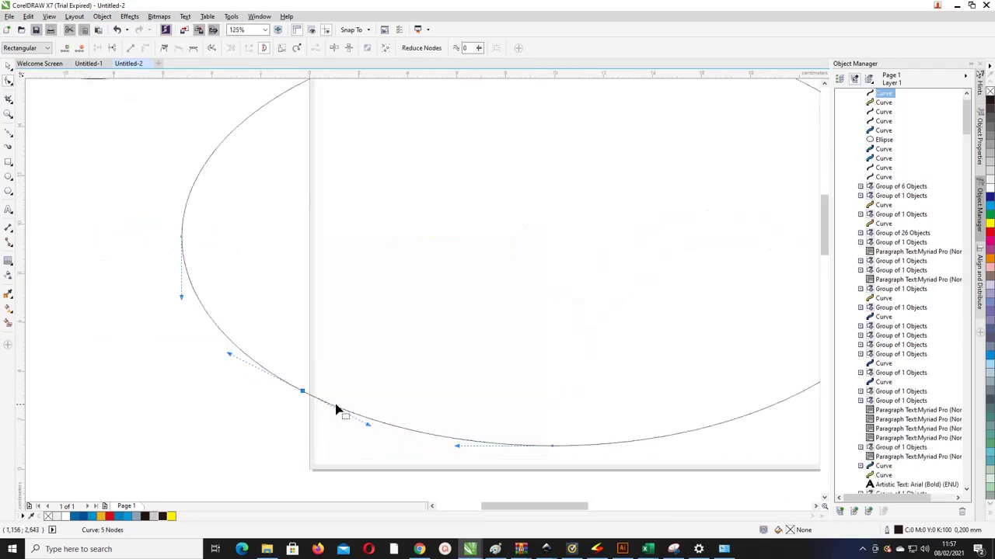
Add a second node on the ellipse's lower-left arc, smooth it, and reshape the arc into a small bump at the page's left edge
drag(302, 393, 292, 404)
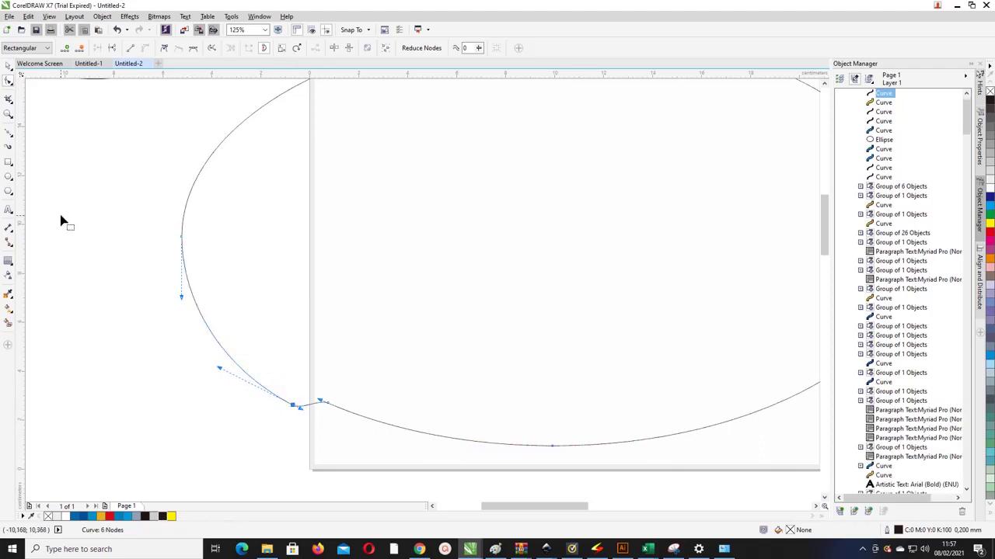
click(327, 402)
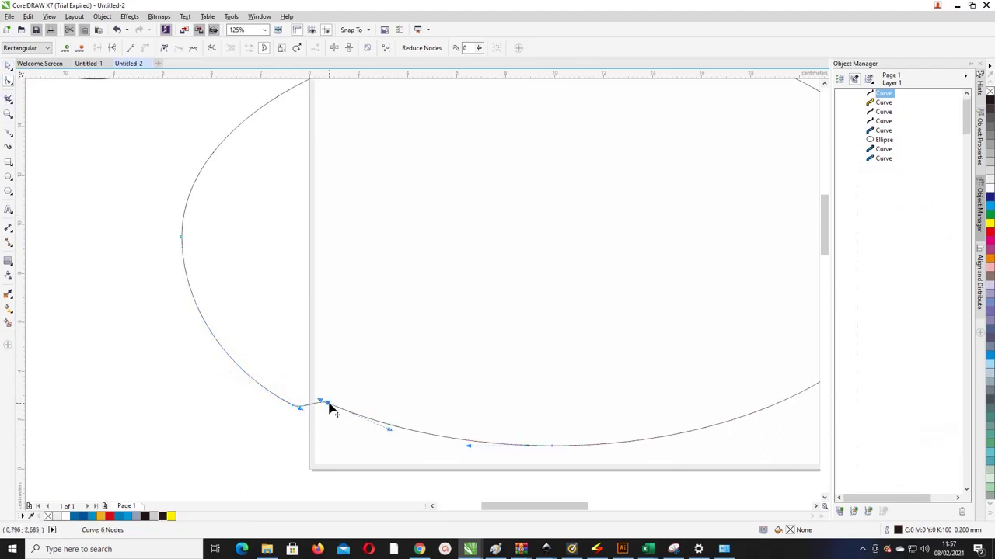
click(192, 49)
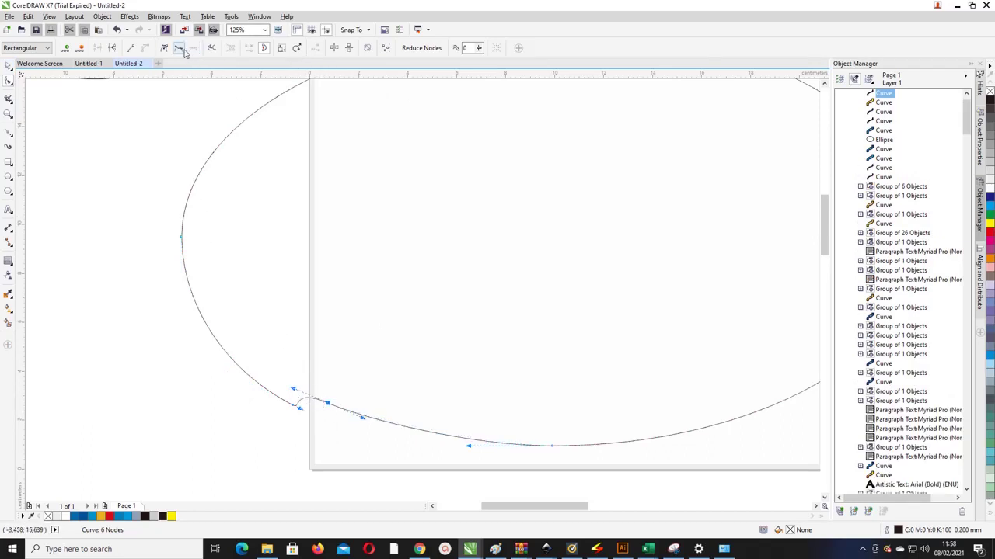
mouse_move(327, 403)
mouse_down()
mouse_move(335, 415)
mouse_move(289, 411)
mouse_move(332, 409)
mouse_up()
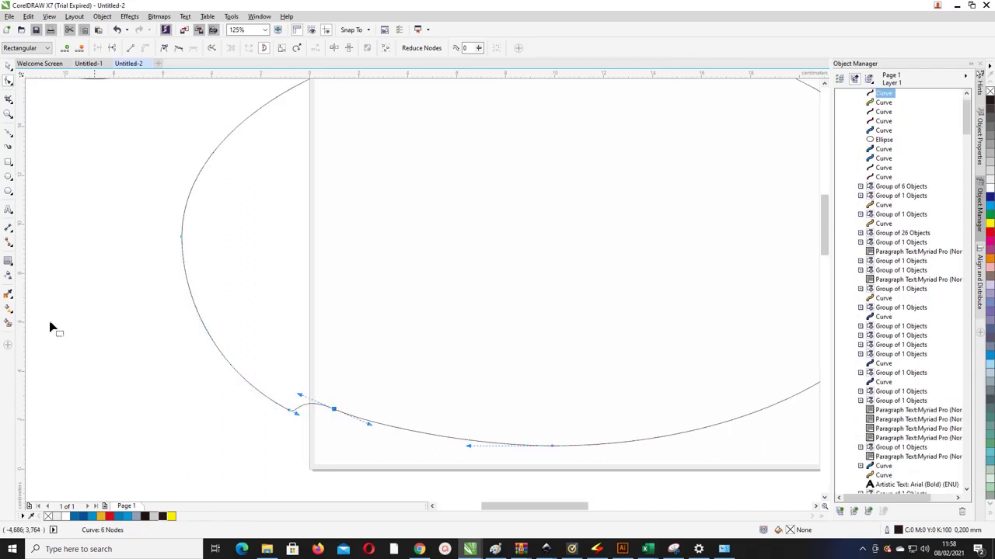
click(8, 66)
click(75, 302)
Create a Smart Fill shape in the page area below the ellipse's lower arc
scroll(75, 302, down, 1)
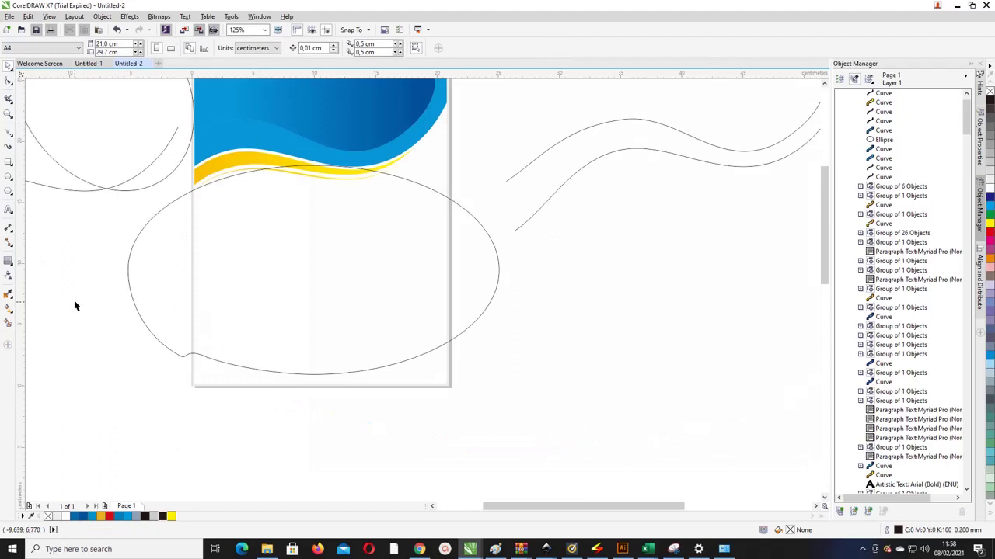
click(8, 323)
click(237, 378)
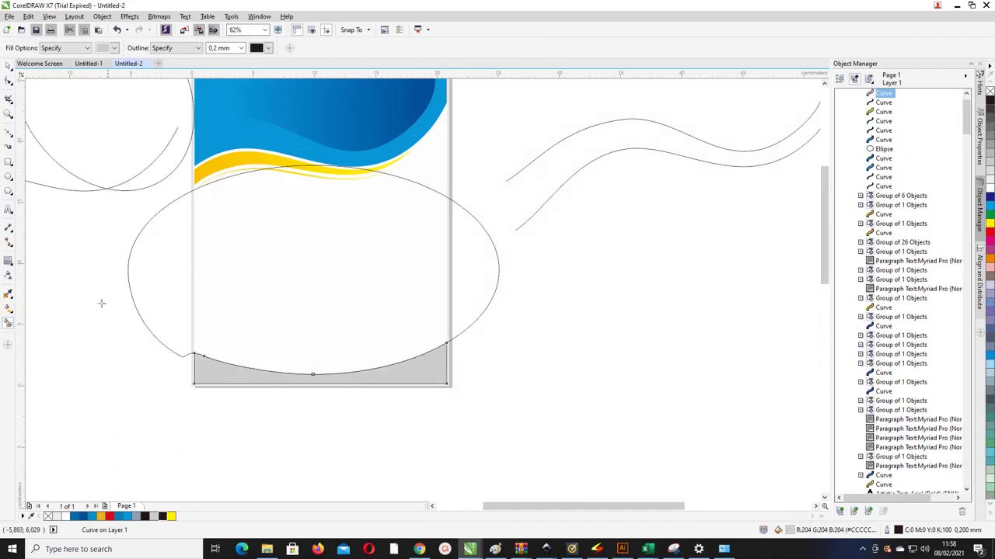
Copy the header's blue gradient fill onto the footer shape and remove its outline
click(9, 310)
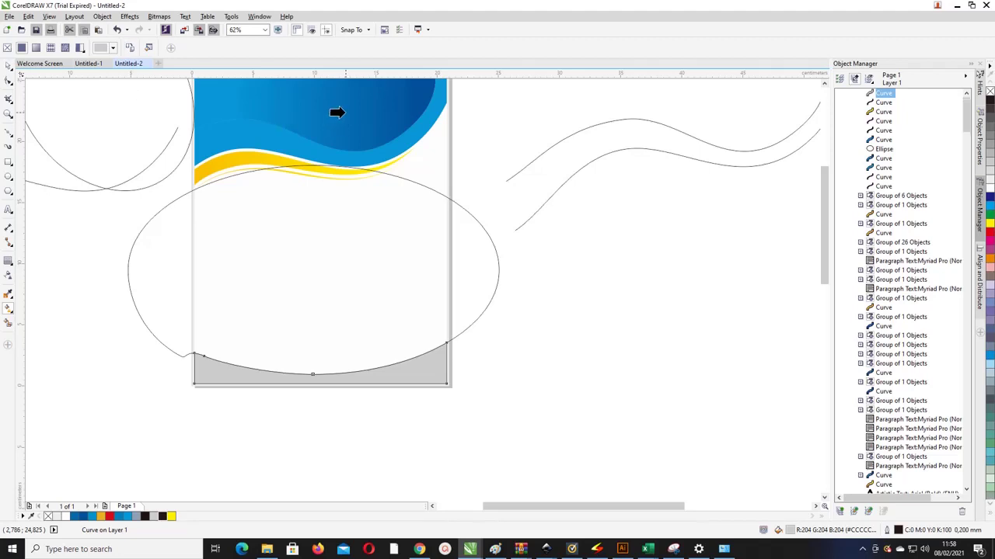
click(344, 112)
click(9, 66)
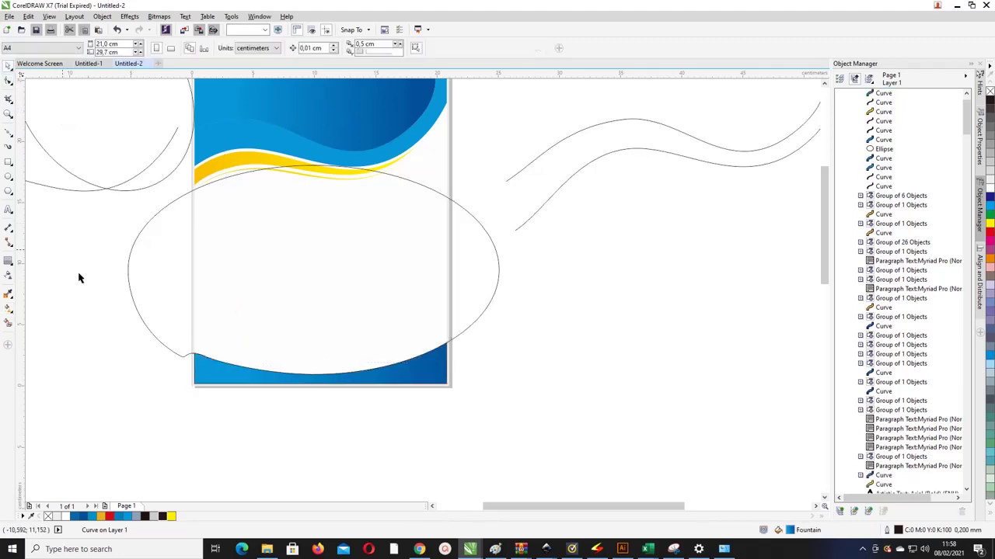
click(204, 362)
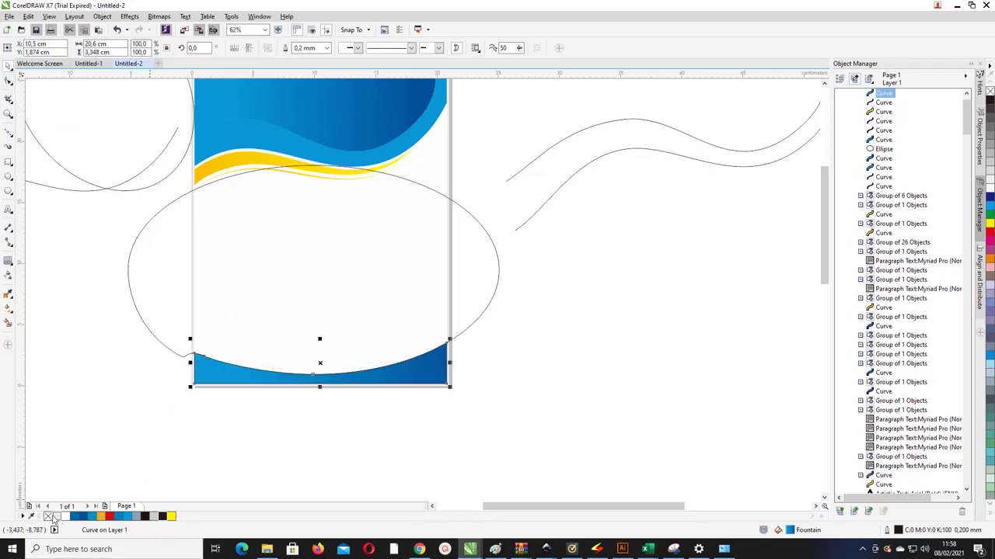
click(280, 418)
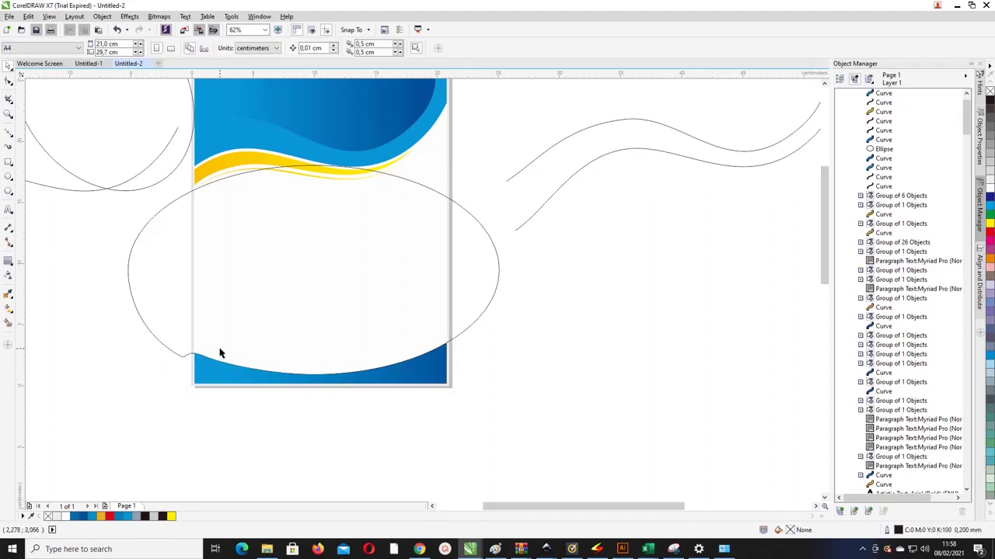
Rotate the large ellipse slightly clockwise to about 357.6° so its lower-left arc rises above the blue footer
scroll(308, 287, down, 1)
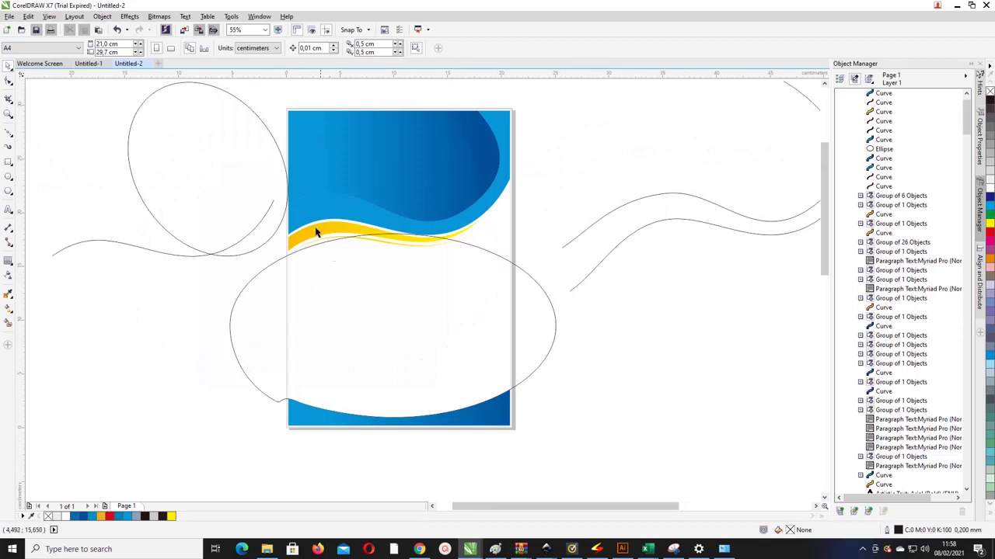
click(283, 261)
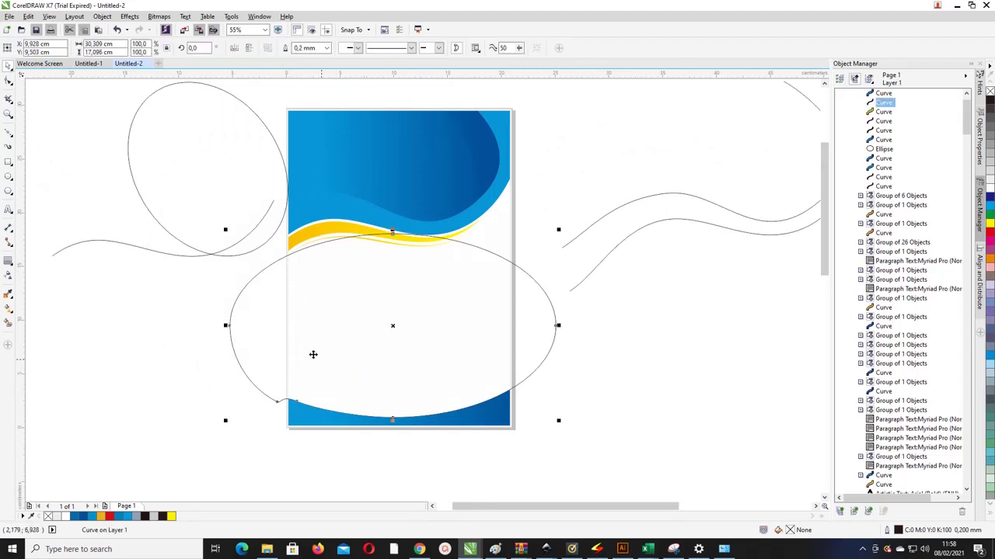
click(393, 326)
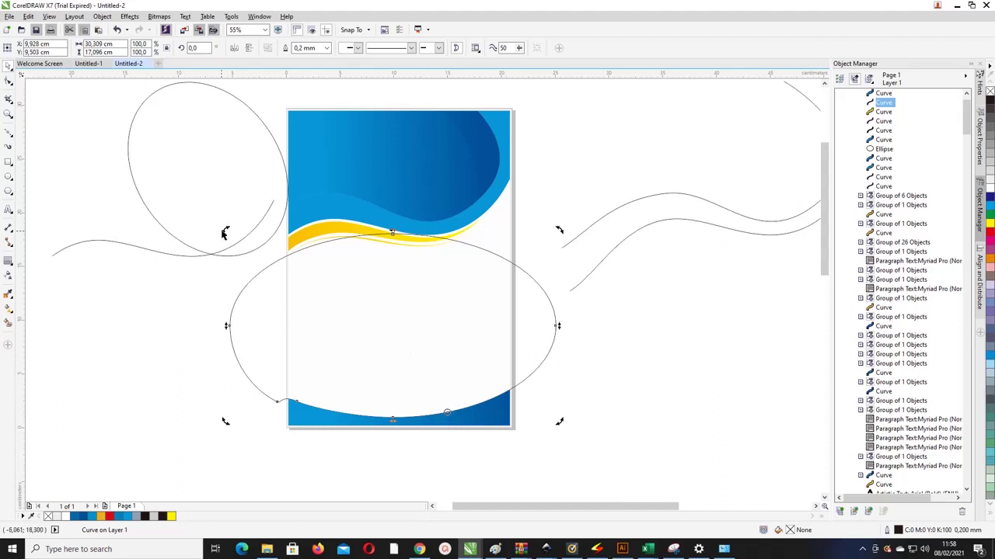
drag(224, 233, 228, 223)
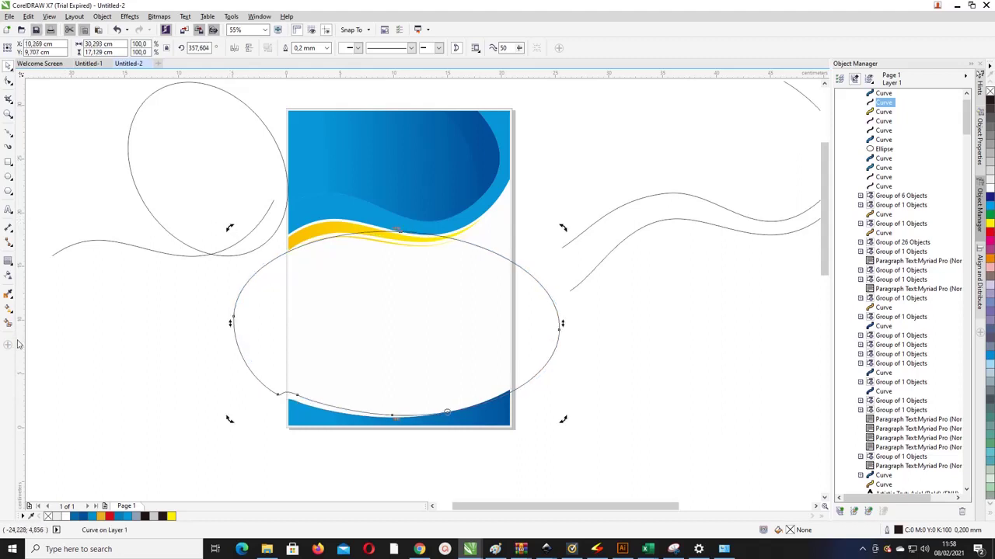
Smart Fill the thin sliver between the ellipse and the blue footer, and copy the header wave's yellow gradient onto it
click(8, 323)
click(311, 403)
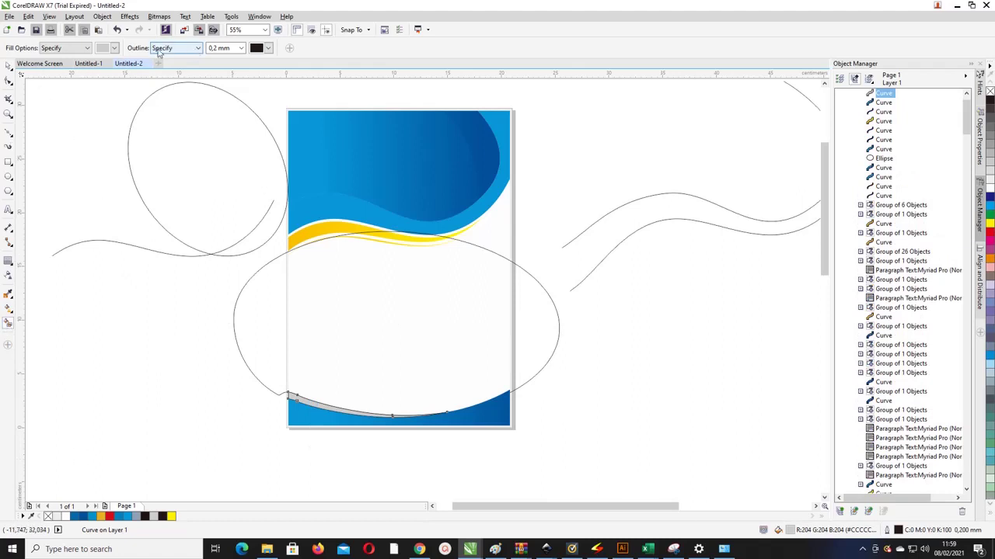
click(8, 310)
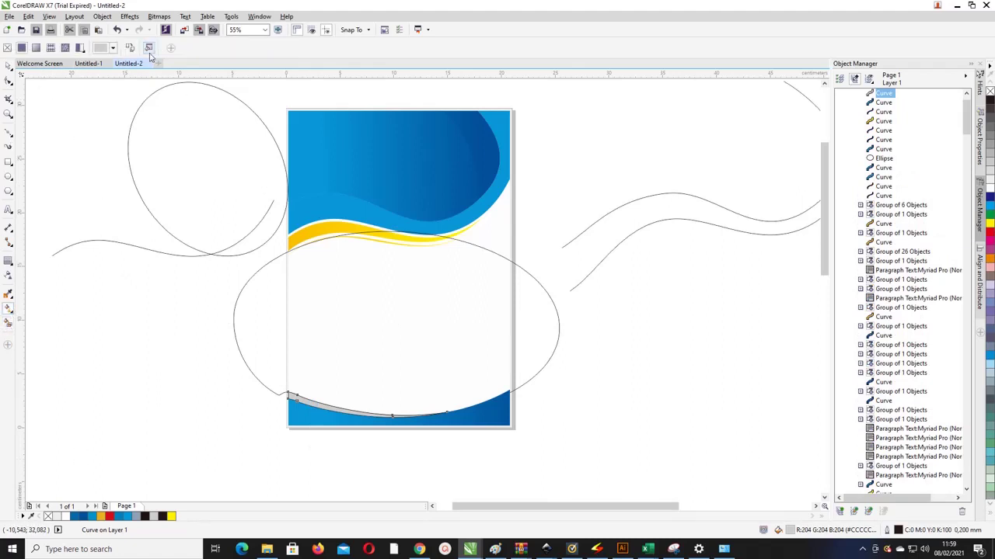
click(319, 227)
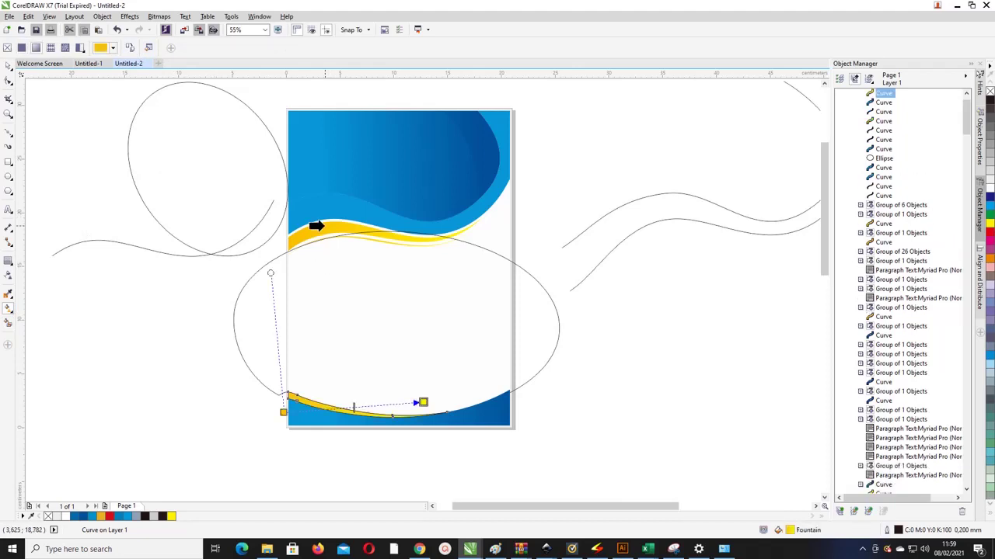
click(11, 83)
click(467, 276)
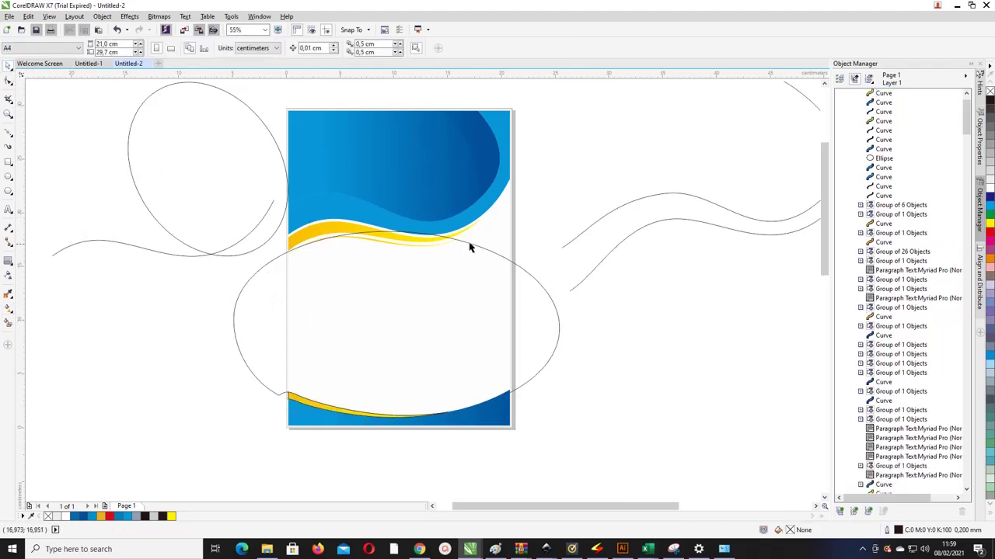
Move the large ellipse off the page to the upper right and remove the outlines from both footer shapes
click(470, 247)
click(491, 255)
click(514, 265)
click(519, 268)
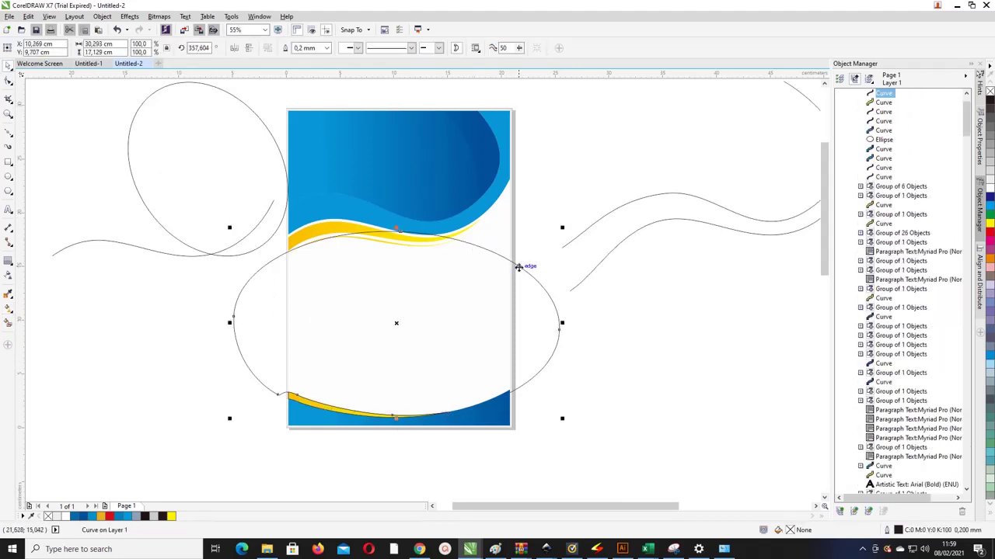
drag(525, 273, 809, 314)
drag(525, 275, 606, 159)
scroll(257, 302, down, 2)
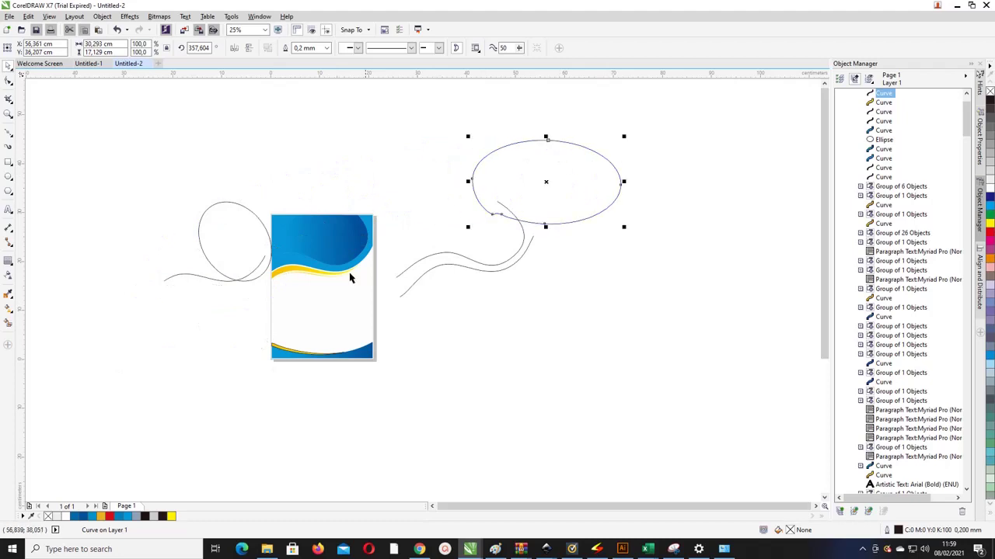
drag(403, 391, 232, 317)
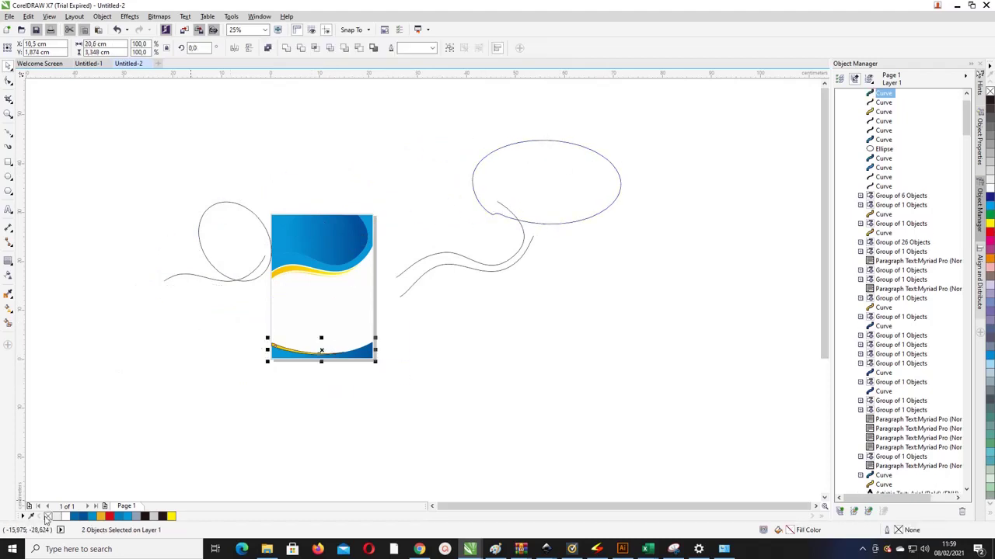
Import the building photo and the "Model Uji smp" image from the Pictures folder into the drawing
click(266, 549)
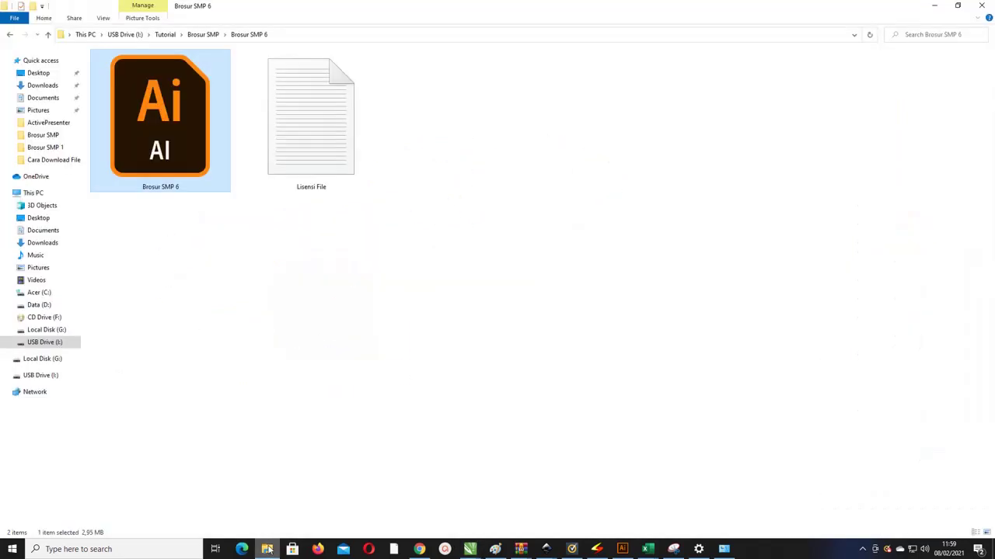
click(40, 110)
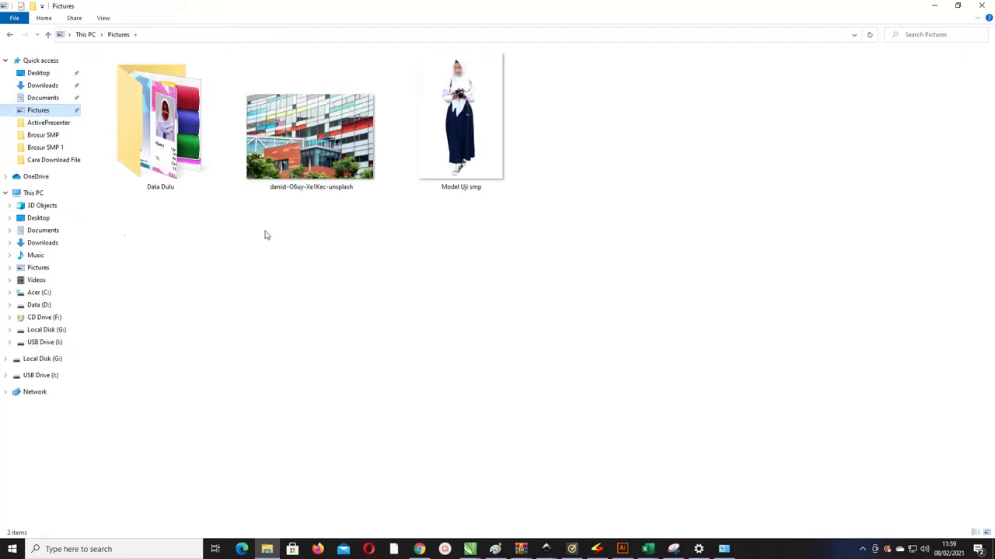
click(311, 136)
ctrl+click(461, 117)
drag(461, 116, 630, 305)
click(497, 299)
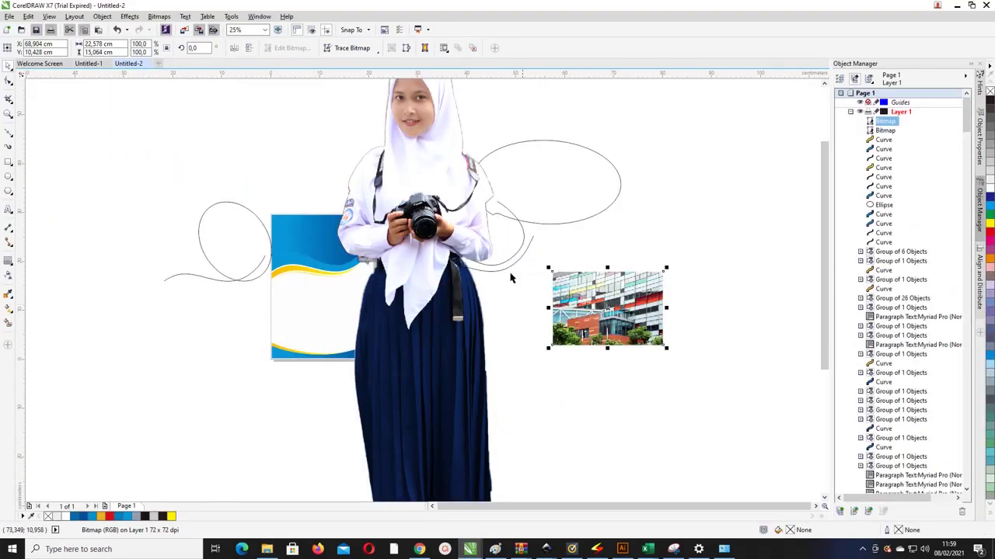
Scale the student photo down to about 38.5% and move it to the empty area left of the page
click(445, 236)
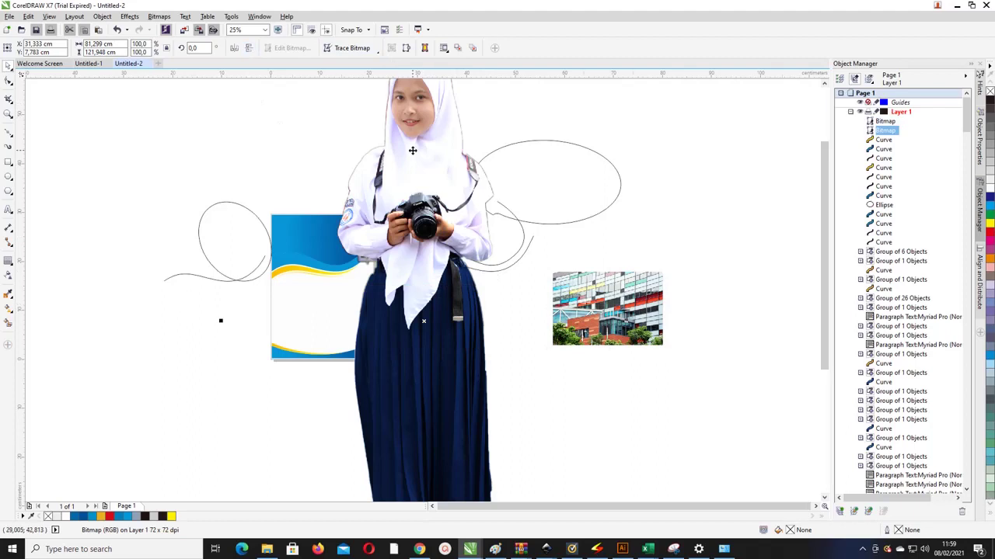
scroll(413, 150, down, 1)
drag(521, 83, 397, 267)
drag(347, 296, 196, 232)
Crop the student photo closely around the figure with the Shape tool, to about 14.9 × 45 cm
click(8, 98)
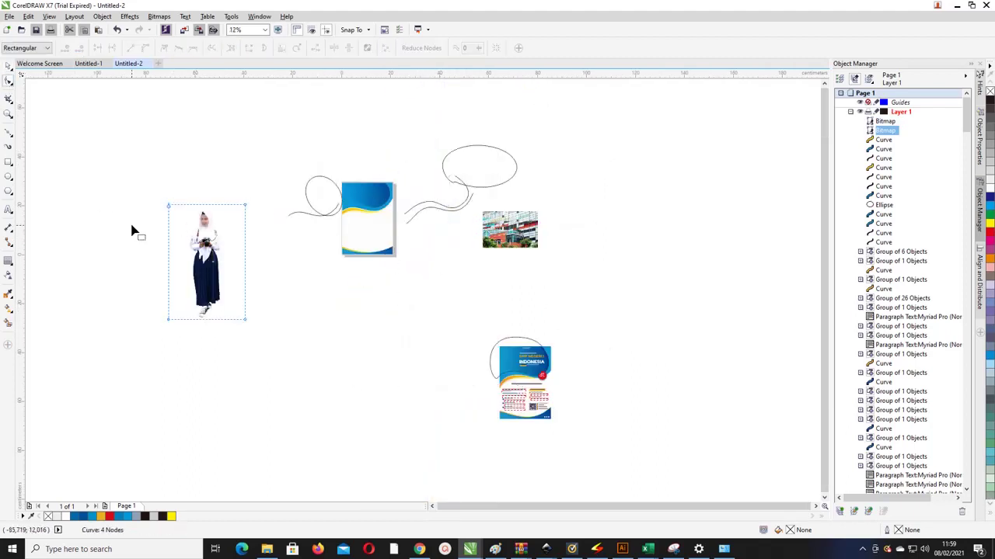
scroll(133, 227, up, 1)
drag(154, 159, 244, 414)
drag(378, 434, 317, 189)
drag(225, 160, 324, 195)
click(8, 79)
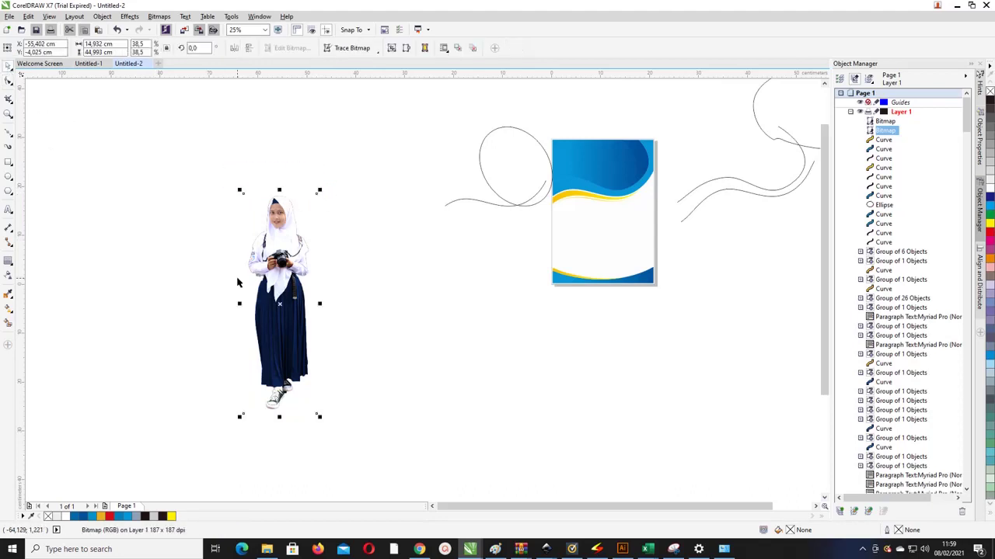
Place the cropped student photo over the left part of the page's header and scale it down to about 5.2 × 15.7 cm
drag(259, 282, 569, 221)
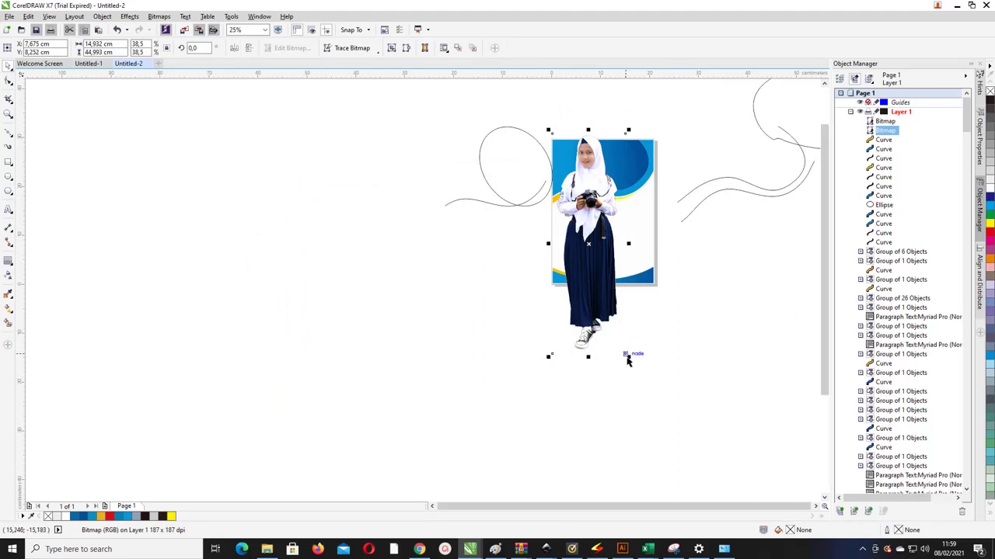
drag(630, 356, 573, 191)
scroll(573, 191, up, 1)
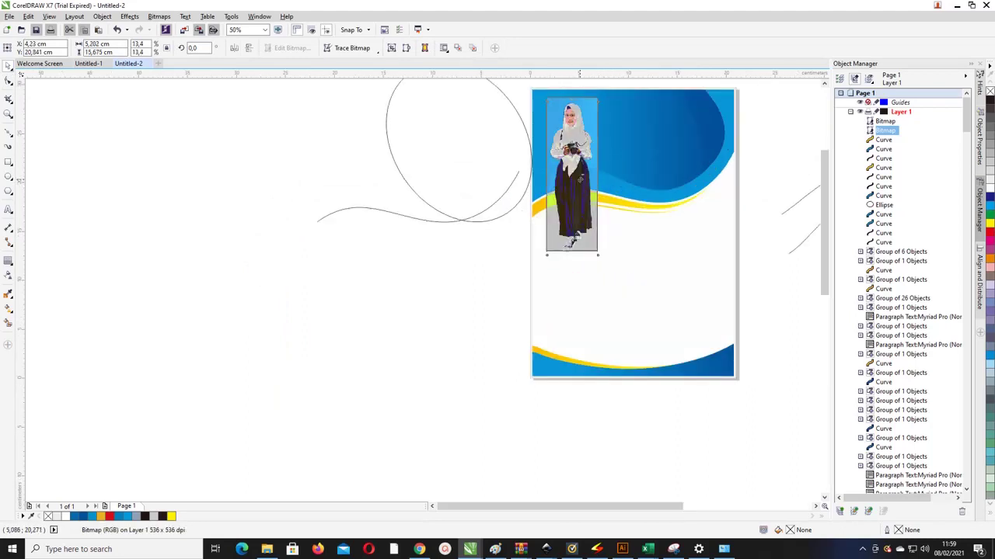
click(356, 282)
Move the building photo to the empty area just left of the page's header
scroll(285, 281, down, 1)
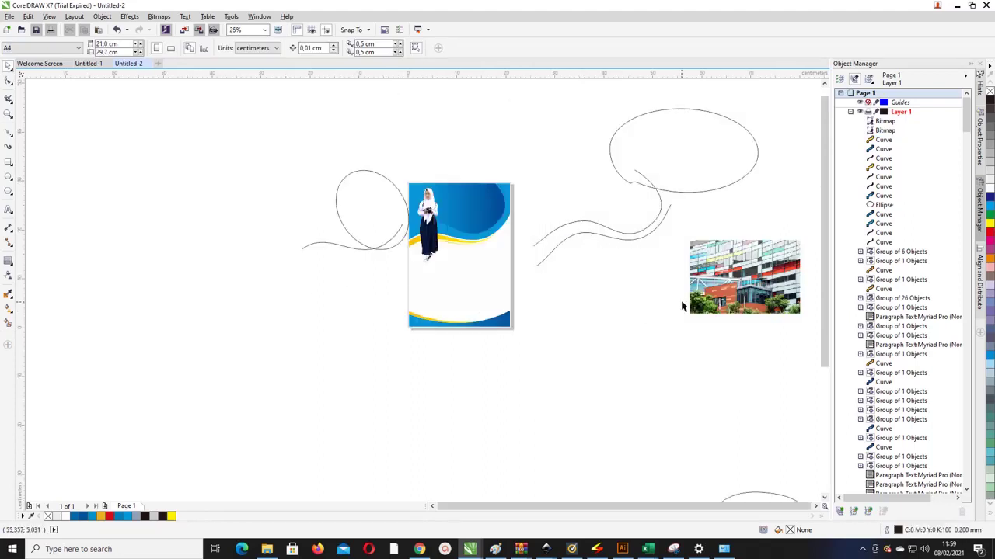
click(699, 280)
drag(700, 280, 311, 190)
scroll(388, 186, up, 1)
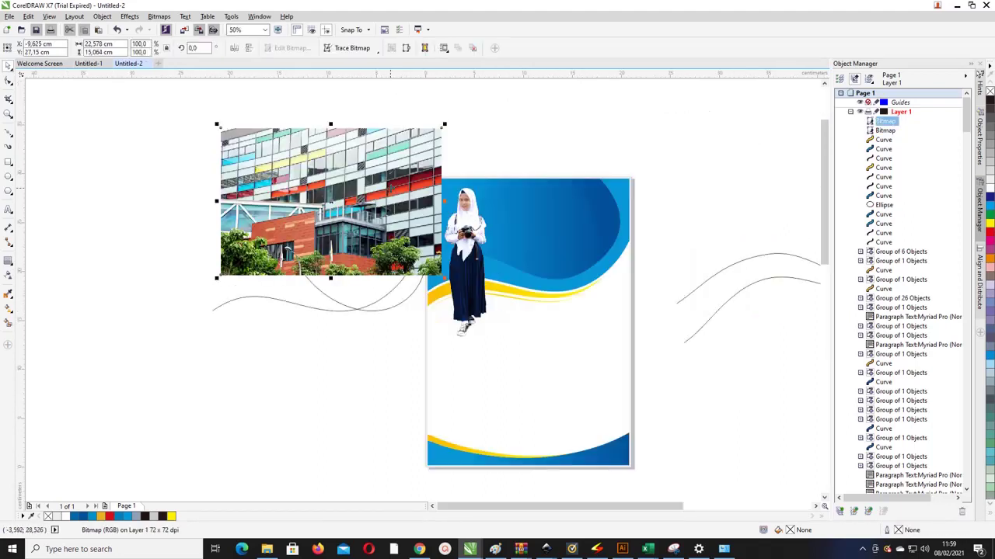
drag(390, 193, 318, 210)
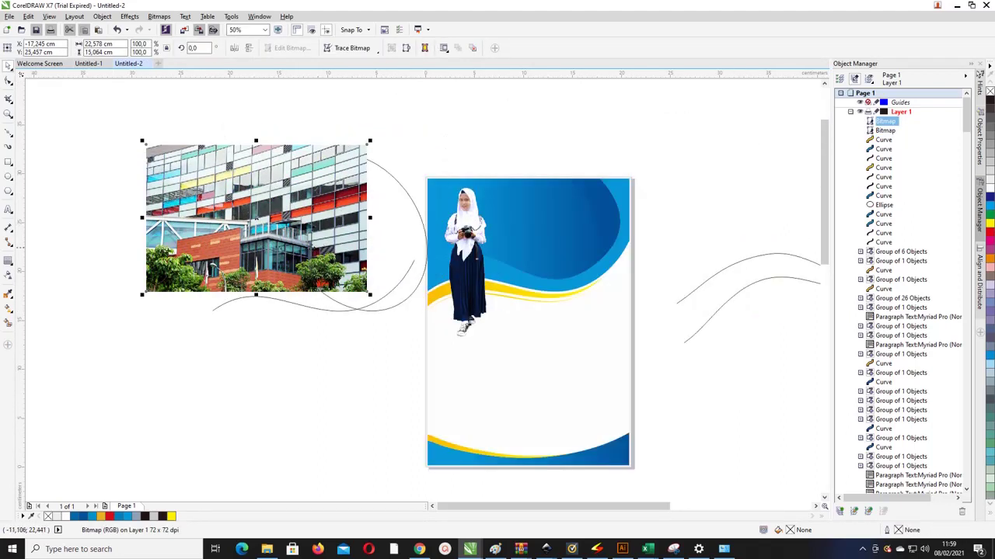
Align the building photo with the header's dark blue gradient shape, matching their top edges and horizontal centres
click(315, 155)
shift+click(543, 194)
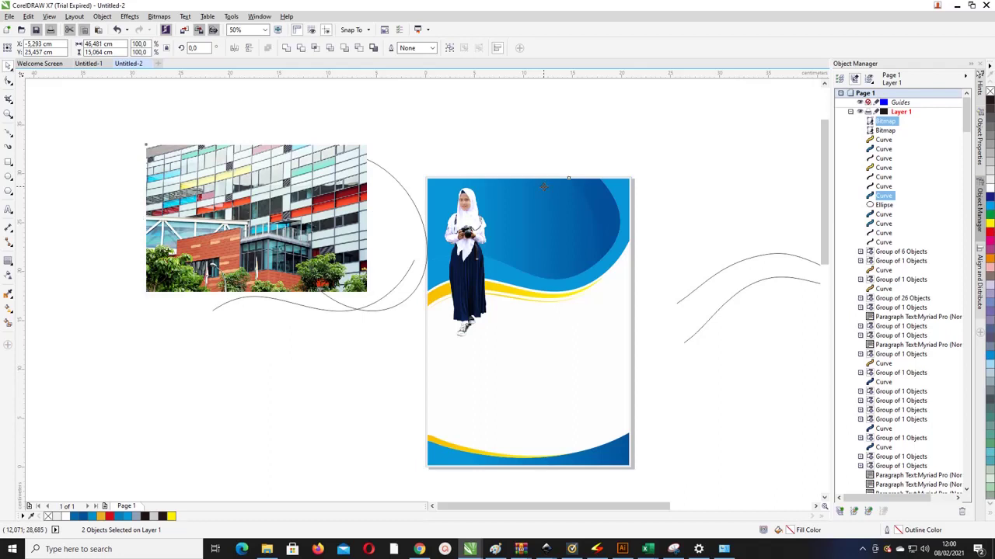
key(Down)
key(Down)
key(Down)
key(Down)
key(Down)
key(Down)
key(Down)
key(c)
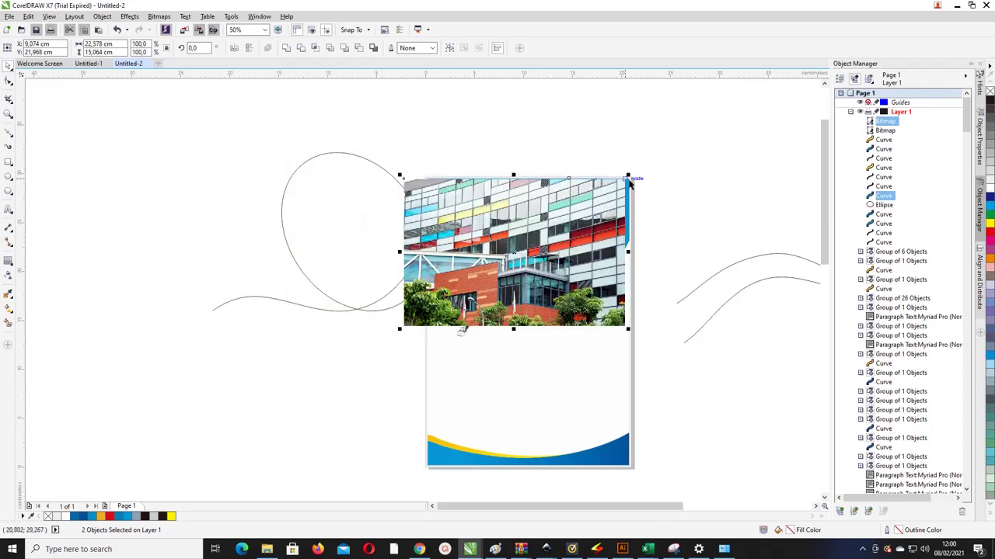
Align the building photo's left edge with the left edge of the header's dark blue gradient shape
key(Right)
key(Right)
key(Right)
key(Right)
key(Right)
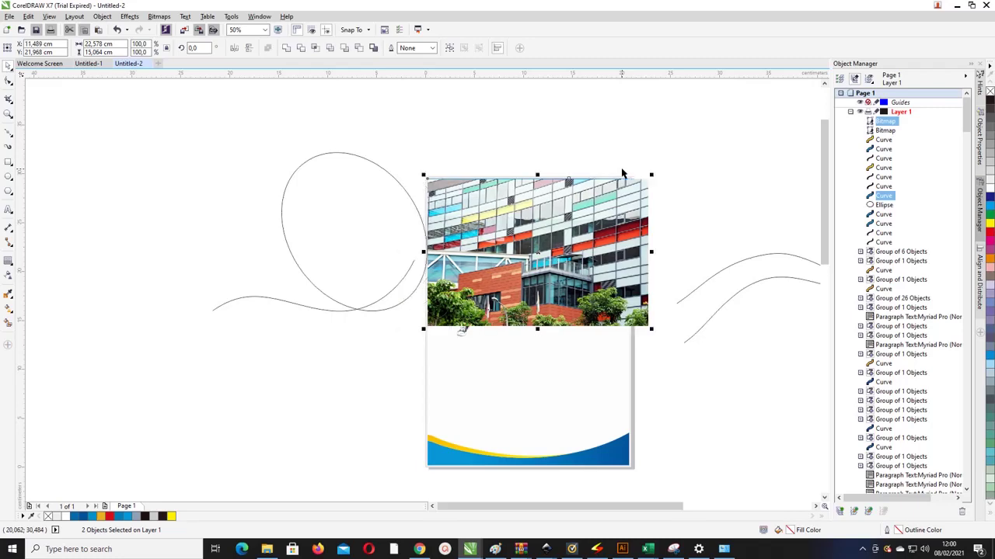
Apply a linear transparency to the building photo, fading it out towards its left side, with the right end set to 42
click(524, 174)
scroll(524, 173, up, 3)
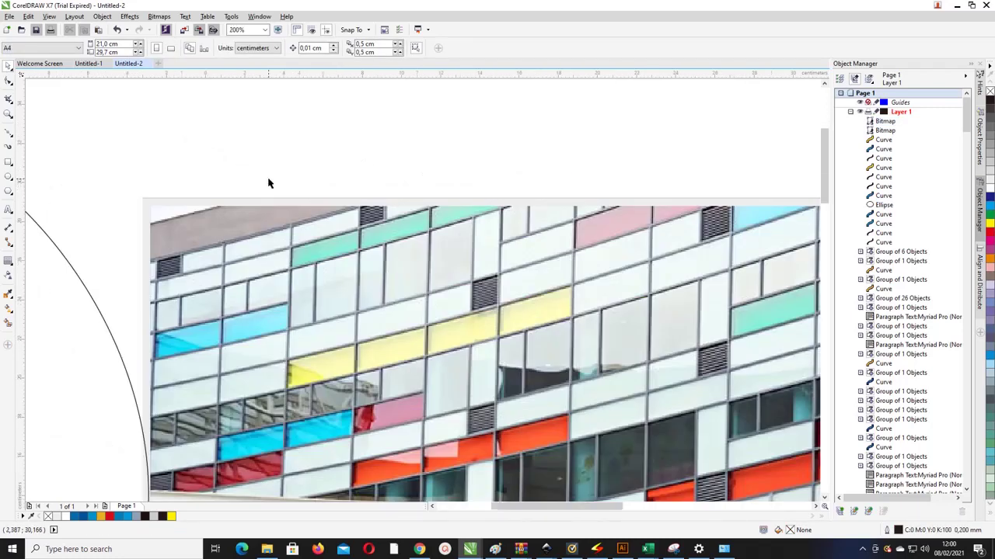
scroll(272, 184, down, 3)
click(362, 241)
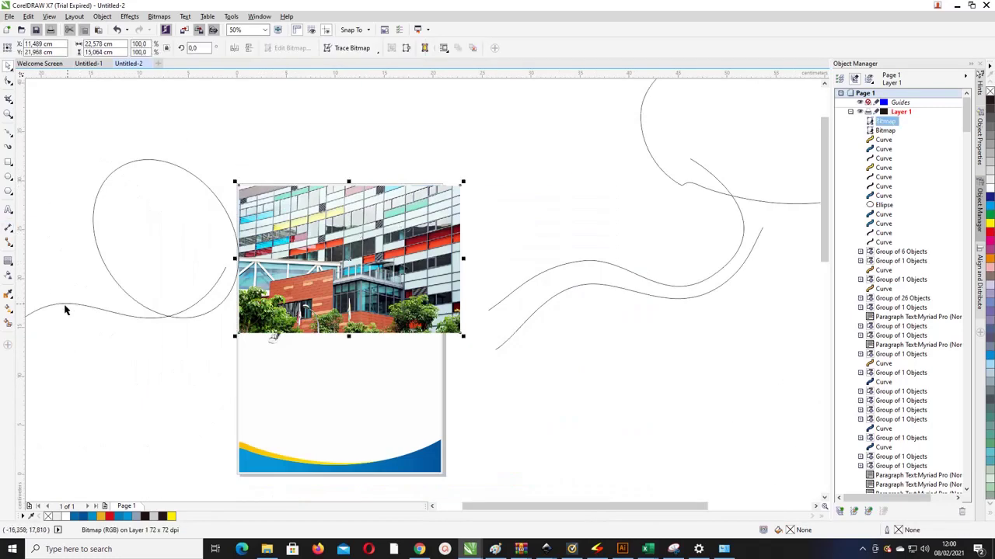
click(9, 276)
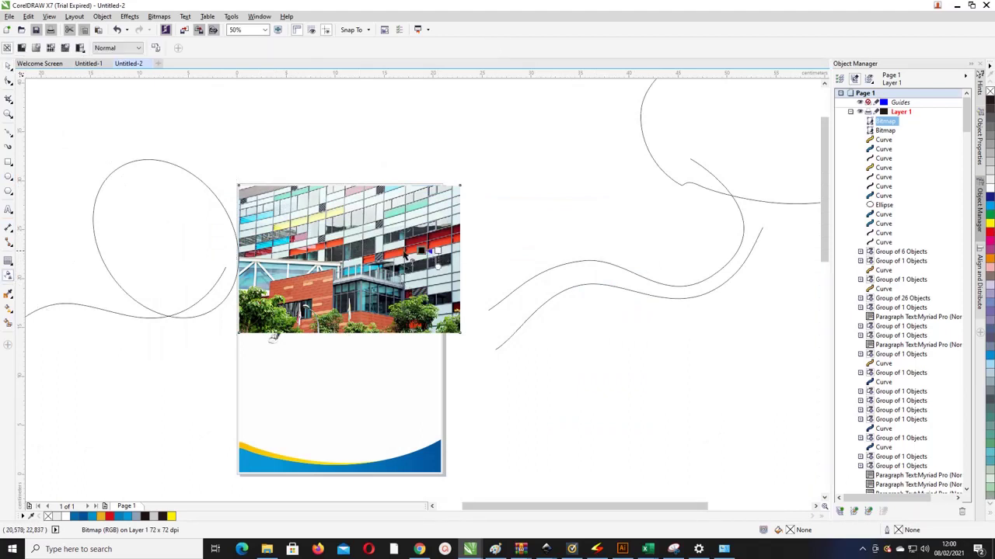
drag(438, 251, 249, 256)
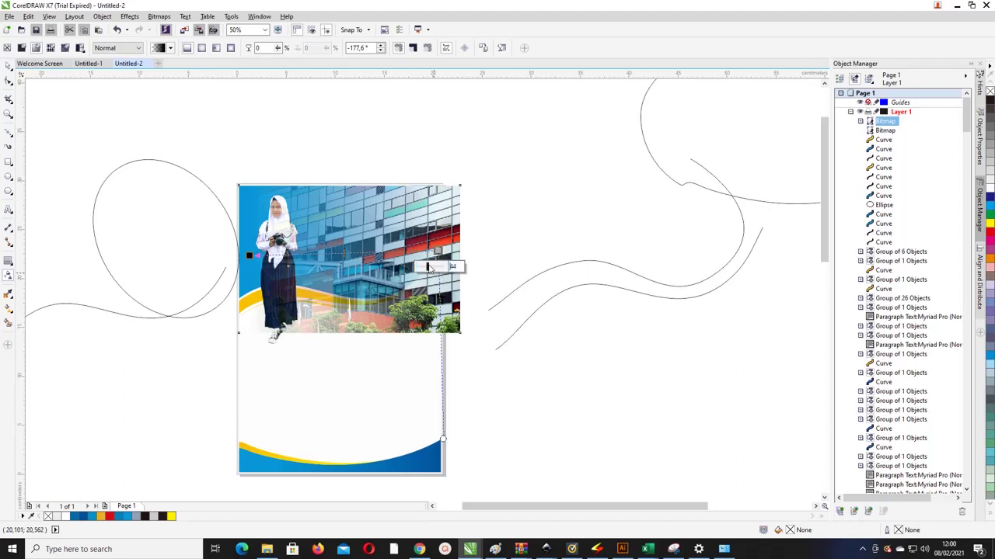
drag(441, 267, 429, 271)
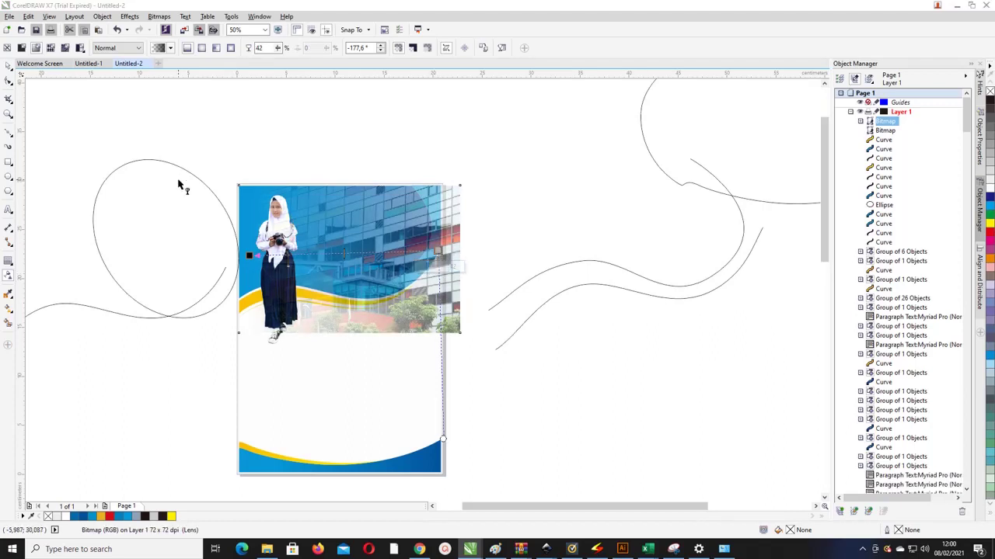
Trim the building photo with the Shape tool, raising its bottom edge to the header wave and pulling its right edge in to the page edge
click(9, 81)
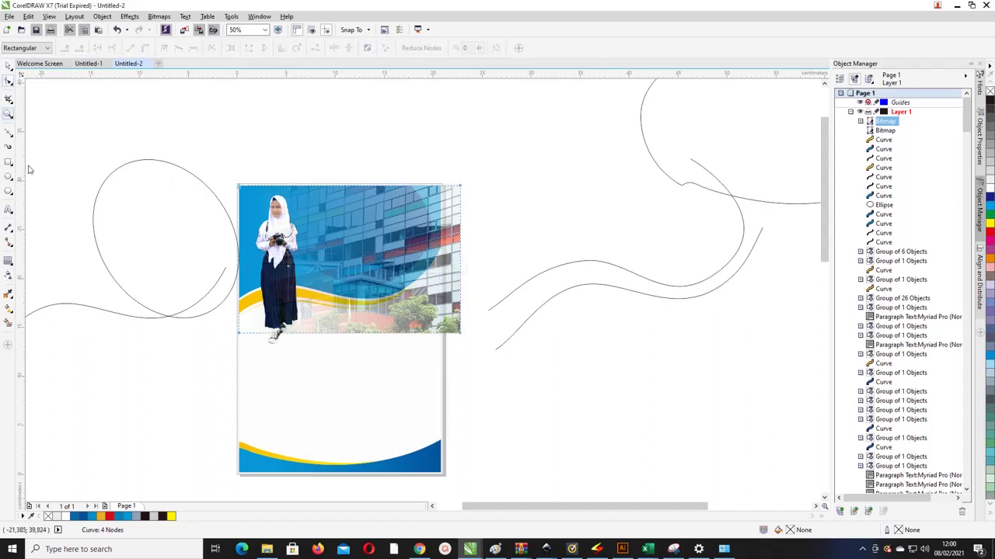
drag(499, 352, 243, 308)
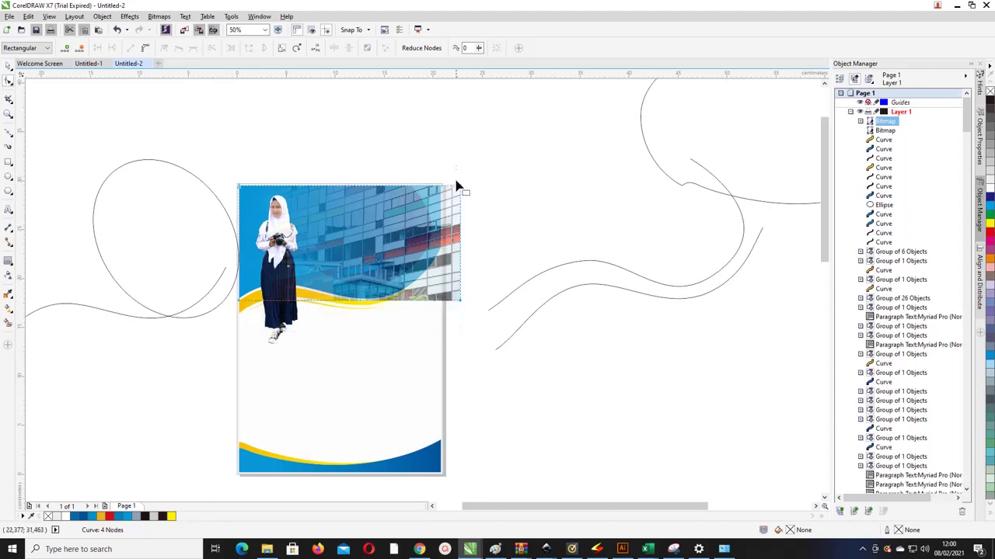
drag(456, 167, 441, 302)
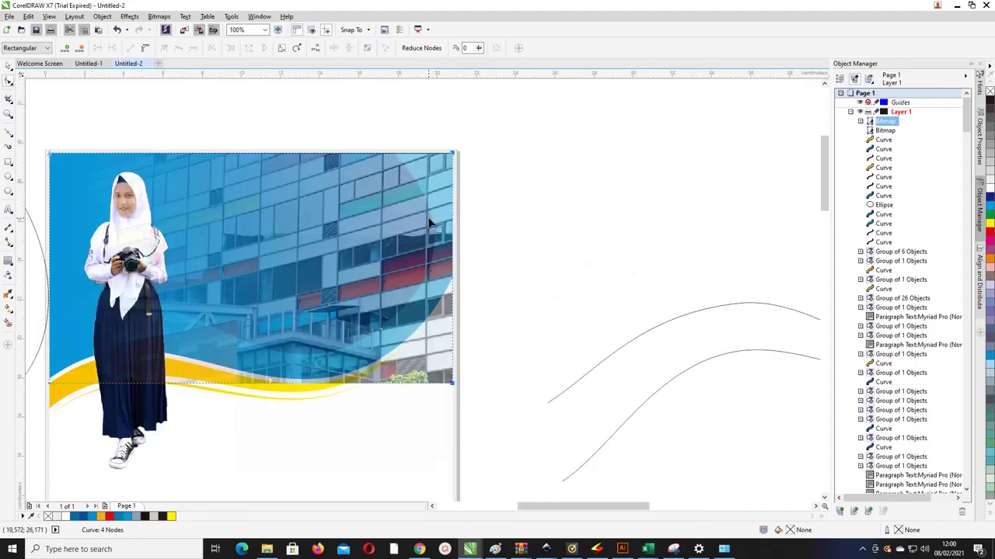
Add nodes along the building photo's outline and reshape its lower and right edges to stay within the blue wave
scroll(479, 295, up, 2)
double_click(453, 278)
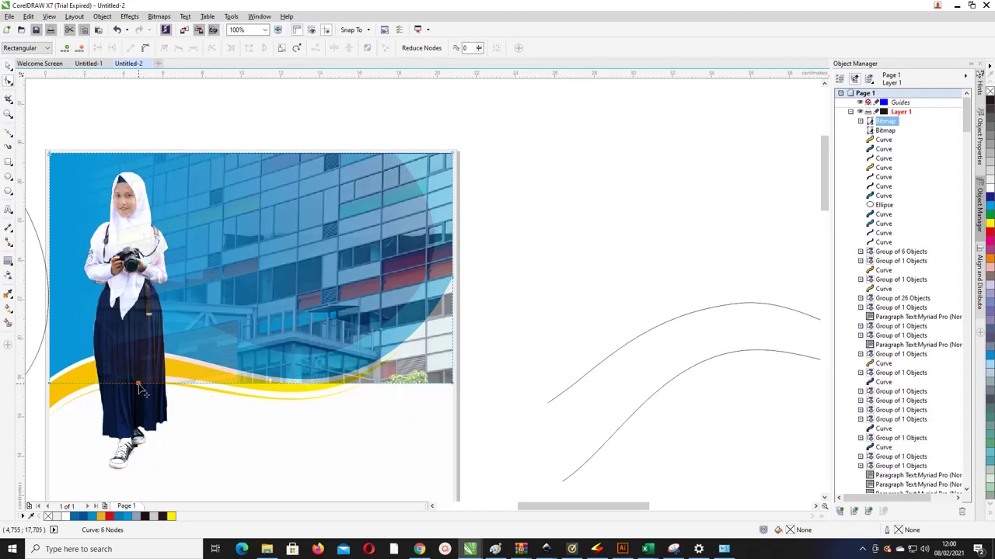
drag(138, 386, 126, 337)
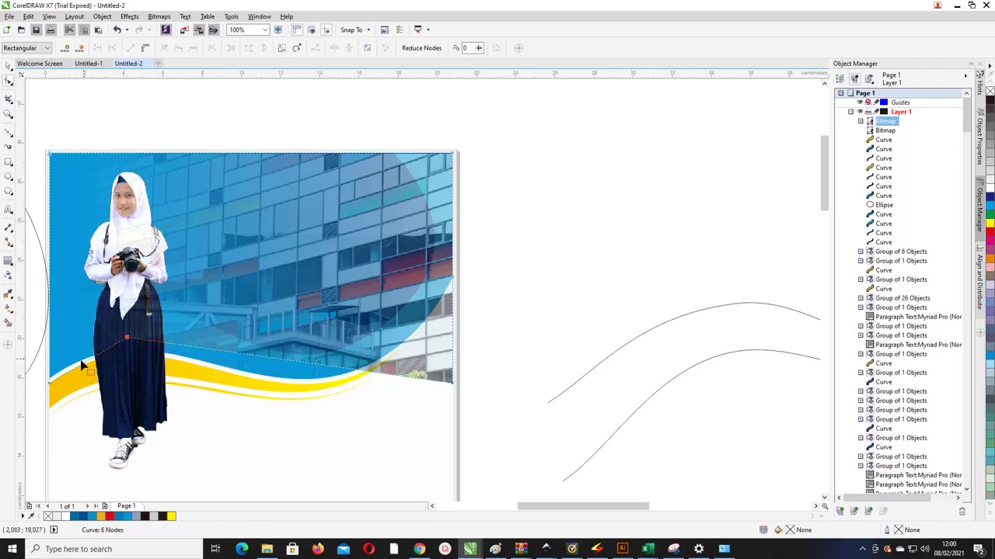
double_click(79, 364)
drag(80, 365, 77, 353)
double_click(338, 371)
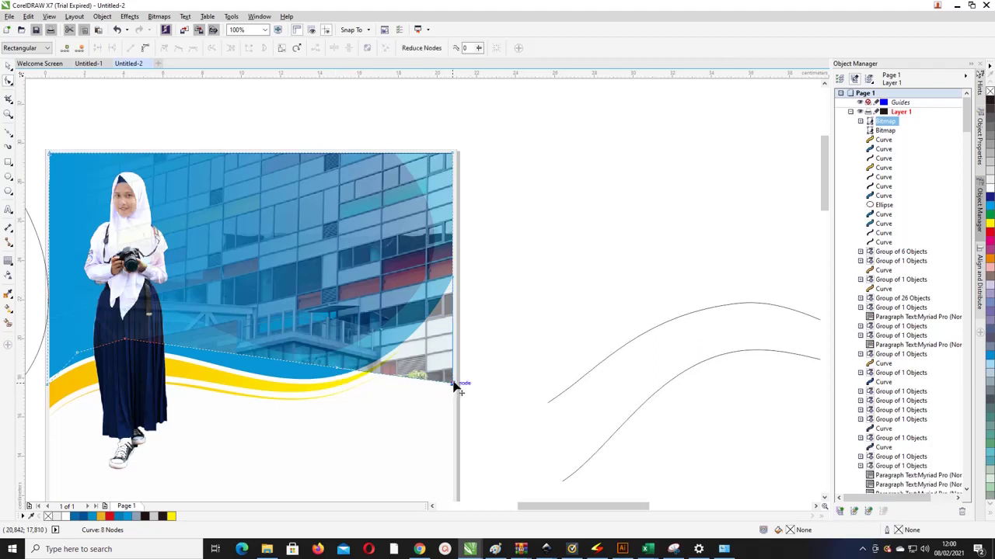
drag(454, 383, 449, 281)
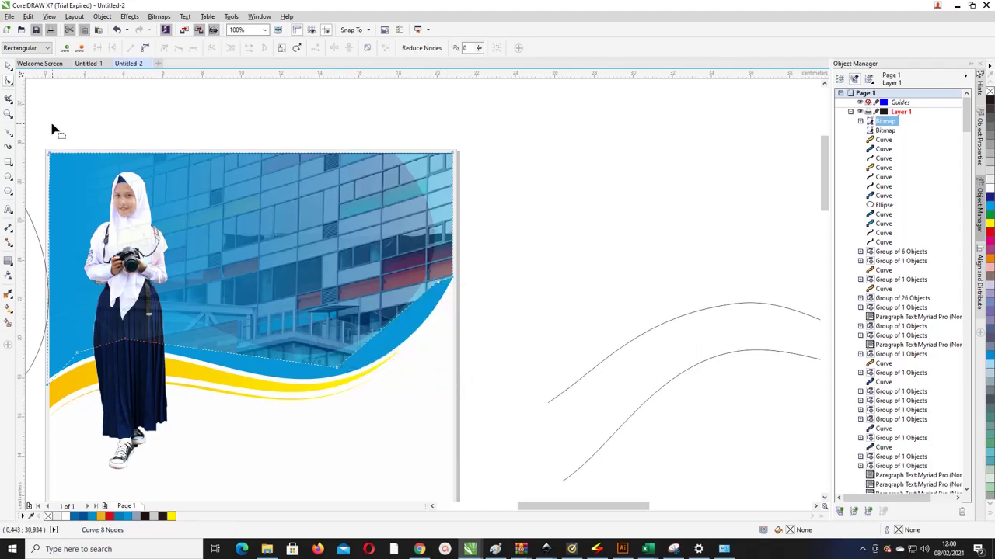
Send the building photo backward level by level in the stacking order until it lies beneath the header's blue shapes
click(9, 65)
click(327, 177)
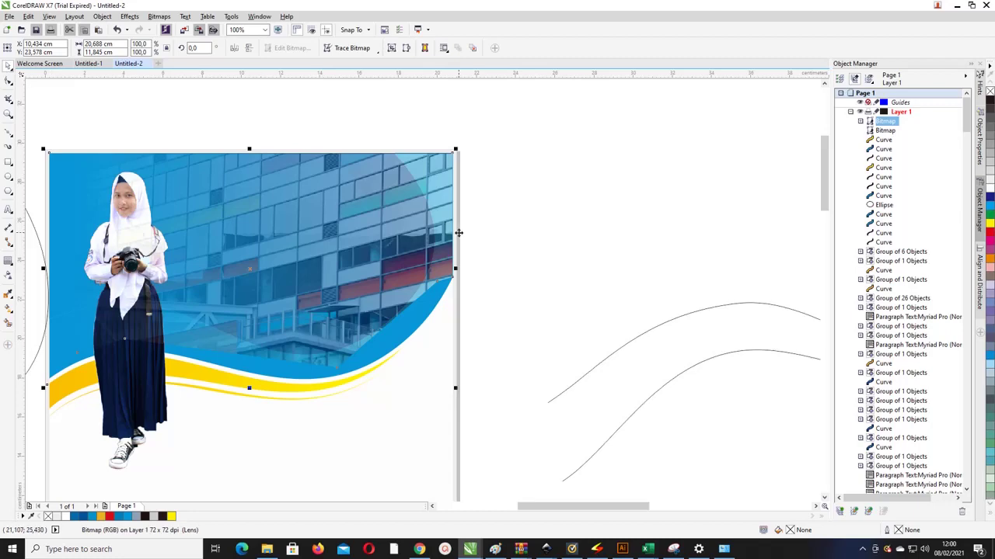
key(ctrl+Page_Down)
key(ctrl+Page_Down)
key(ctrl+Page_Down)
key(ctrl+Page_Down)
key(ctrl+Page_Down)
key(ctrl+Page_Down)
key(ctrl+Page_Down)
key(ctrl+Page_Down)
key(ctrl+Page_Down)
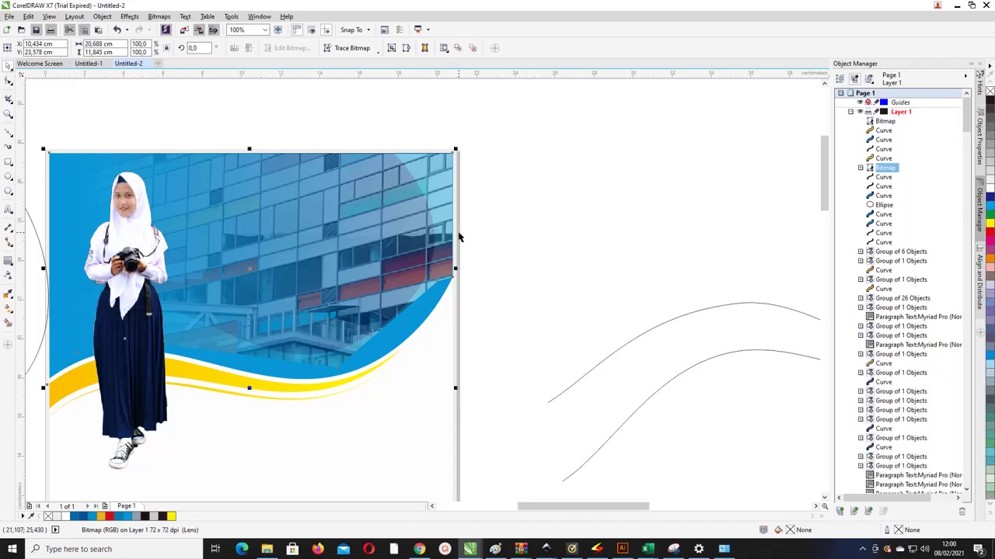
key(ctrl+Page_Down)
key(ctrl+Page_Down)
key(ctrl+Page_Down)
key(ctrl+Page_Down)
key(ctrl+Page_Down)
key(ctrl+Page_Down)
key(ctrl+Page_Down)
key(ctrl+Page_Down)
key(ctrl+Page_Down)
key(ctrl+Page_Down)
key(ctrl+Page_Down)
key(ctrl+Page_Down)
key(ctrl+Page_Down)
key(ctrl+Page_Down)
key(ctrl+Page_Down)
key(ctrl+Page_Down)
key(ctrl+Page_Down)
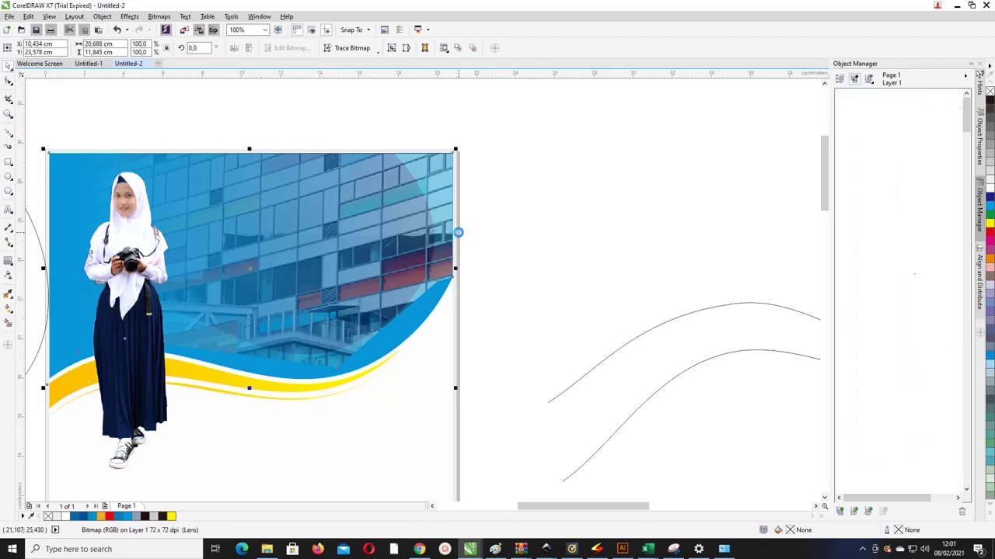
key(ctrl+Page_Down)
key(ctrl+Page_Down)
key(ctrl+Page_Down)
key(ctrl+Page_Down)
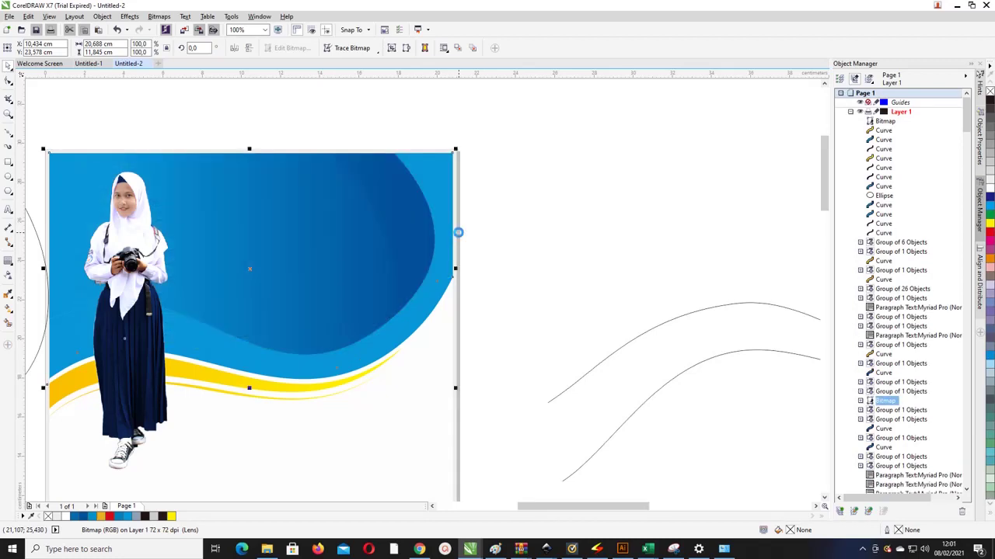
Bring the building photo forward level by level until it sits directly behind the header's two dark blue gradient shapes
key(ctrl+Page_Up)
key(ctrl+Page_Up)
key(ctrl+Page_Up)
key(ctrl+Page_Up)
key(ctrl+Page_Up)
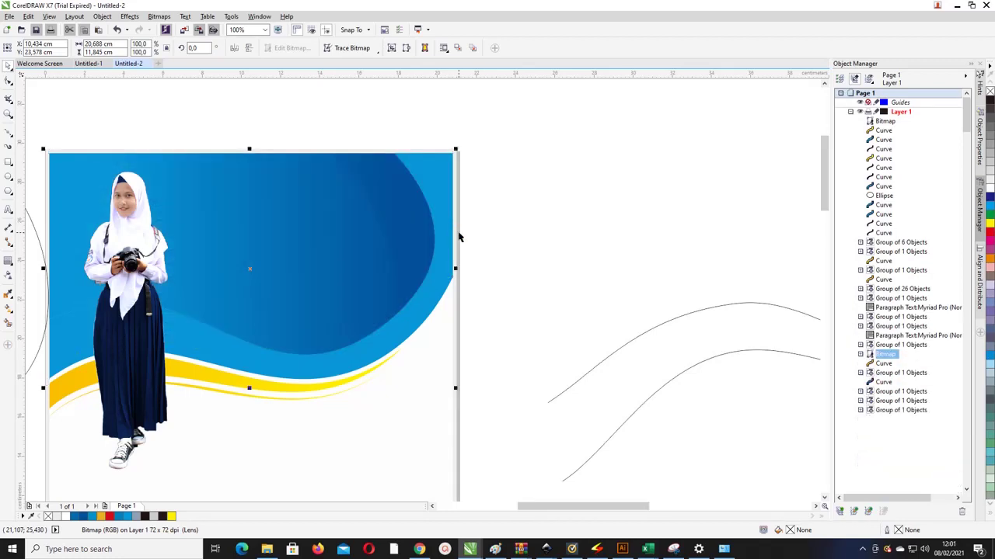
key(ctrl+Page_Up)
key(ctrl+Page_Up)
key(ctrl+Page_Up)
key(ctrl+Page_Up)
key(ctrl+Page_Up)
key(ctrl+Page_Up)
key(ctrl+Page_Up)
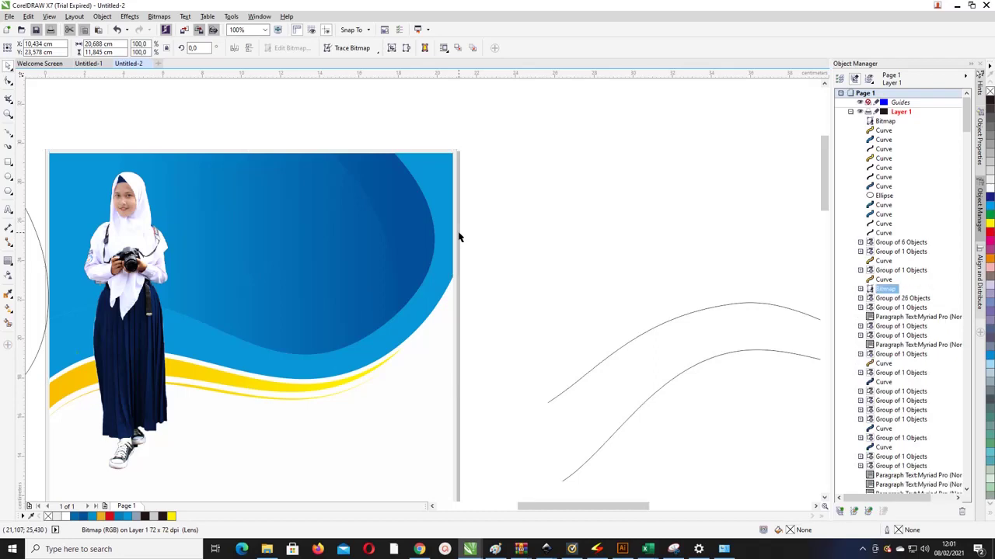
key(ctrl+Page_Up)
key(ctrl+Page_Up)
key(ctrl+Page_Up)
key(ctrl+Page_Up)
key(ctrl+Page_Up)
key(ctrl+Page_Up)
key(ctrl+Page_Up)
key(ctrl+Page_Up)
key(ctrl+Page_Up)
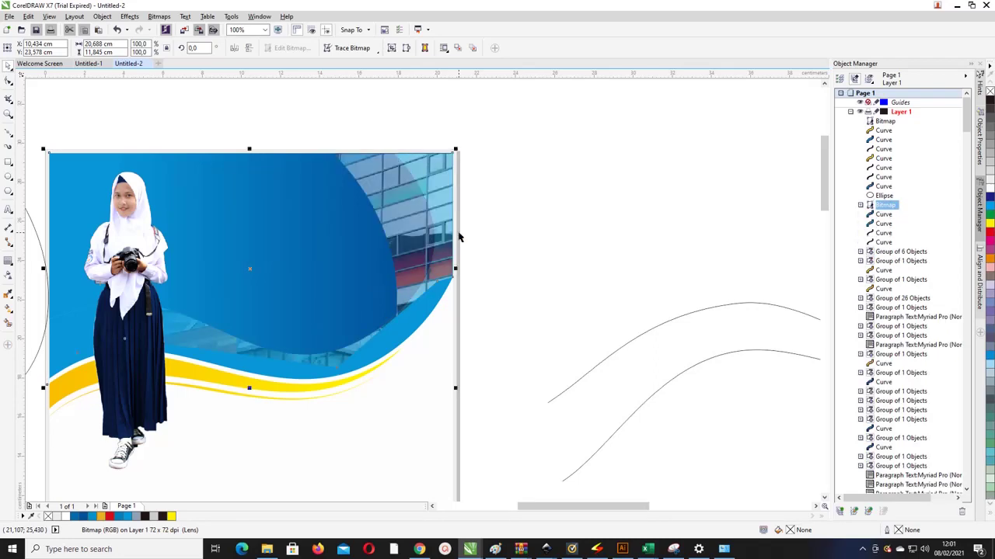
key(ctrl+Page_Down)
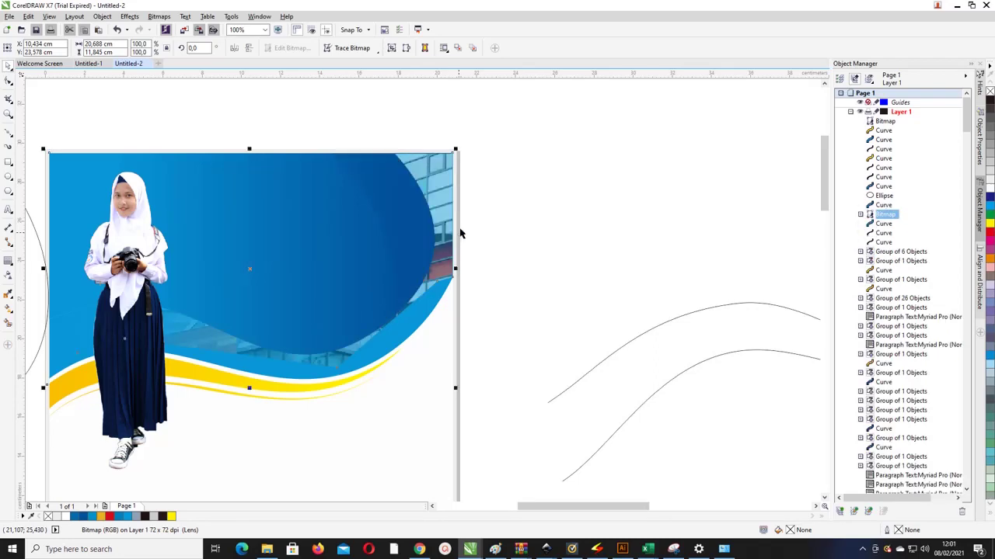
Send the building photo one level back behind the light blue wave, and move the two dark blue gradient shapes beneath the photo
click(539, 215)
scroll(542, 249, down, 1)
scroll(498, 254, up, 1)
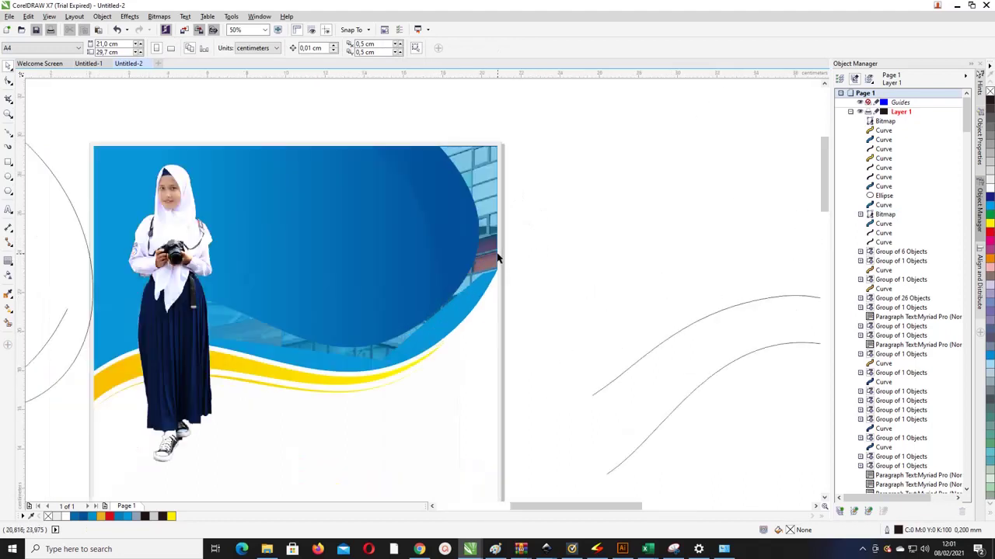
click(498, 246)
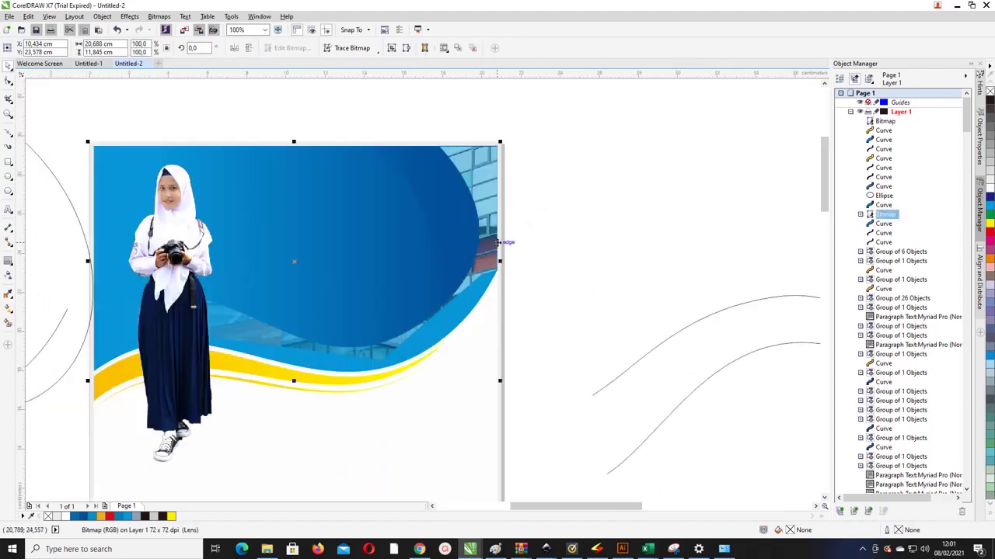
key(ctrl+Page_Down)
scroll(559, 226, down, 1)
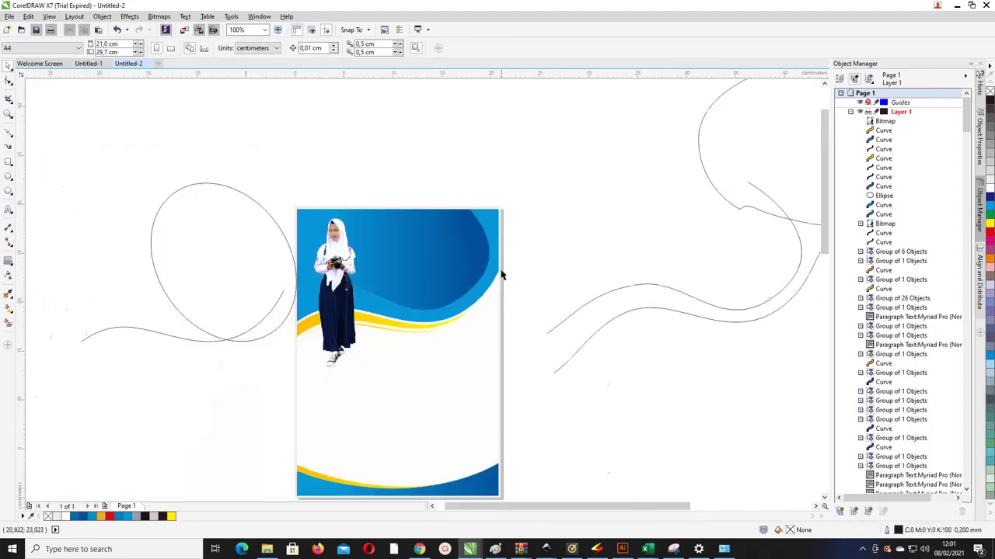
click(424, 233)
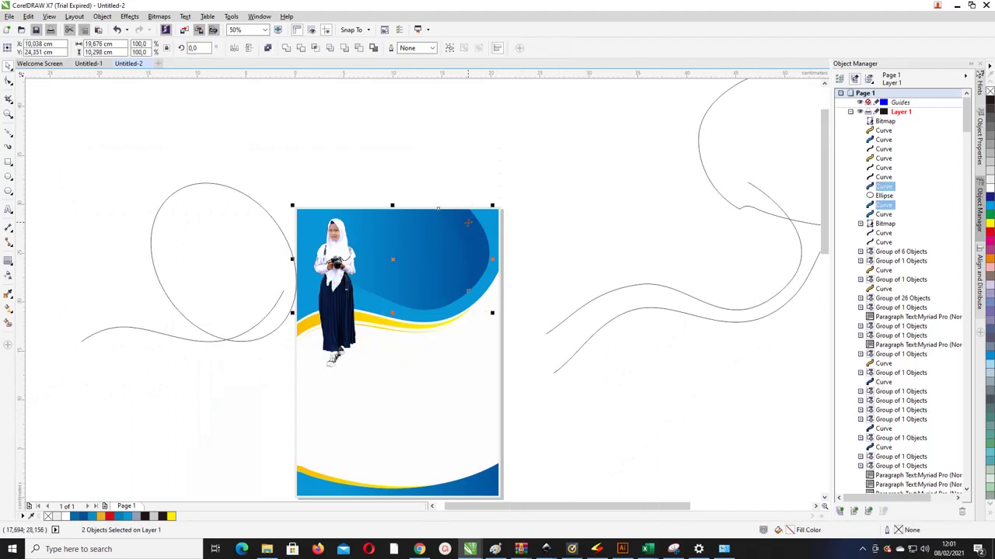
key(ctrl+Page_Down)
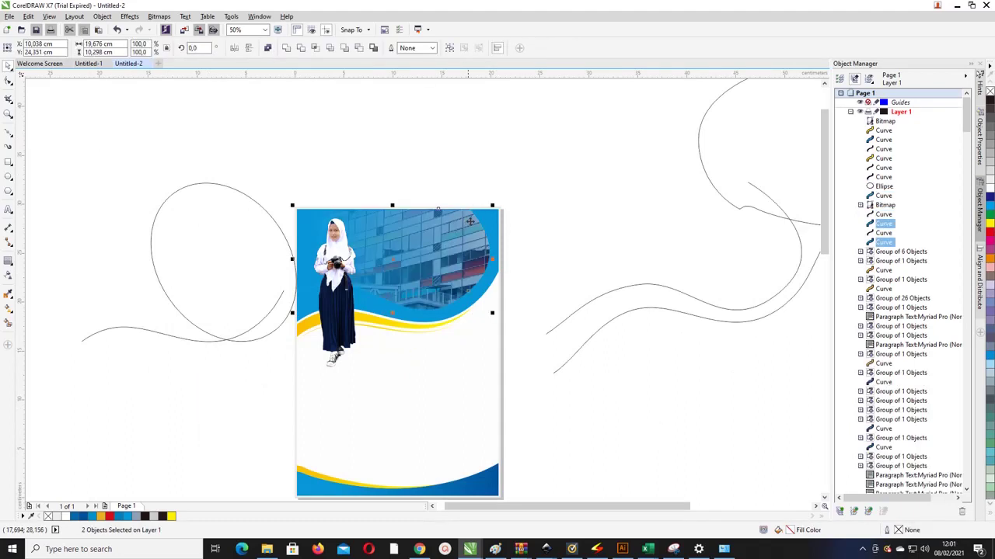
Redraw the building photo's linear transparency across the header, with its right end at 100 and its left end at 88
click(502, 194)
drag(454, 246, 422, 244)
key(ctrl+z)
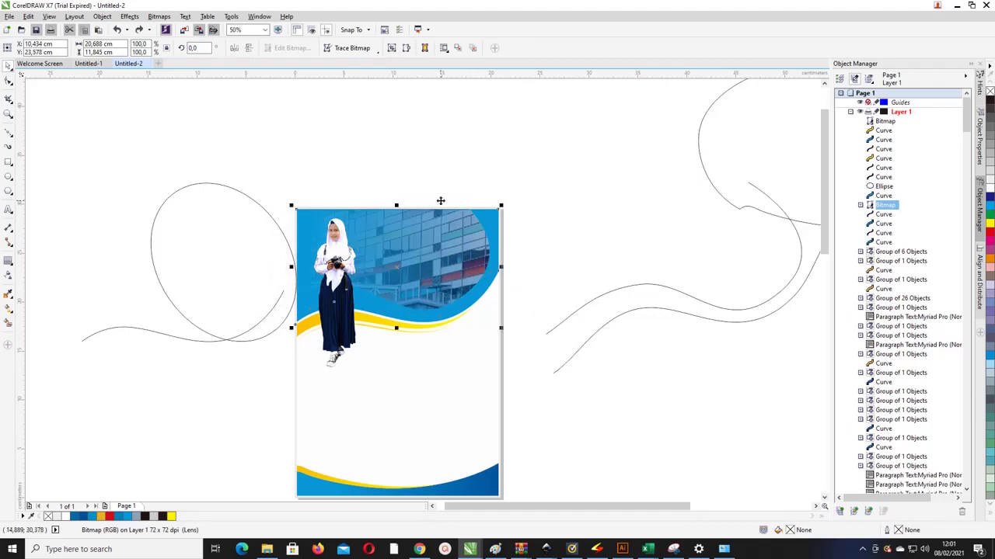
click(8, 275)
drag(478, 262, 484, 432)
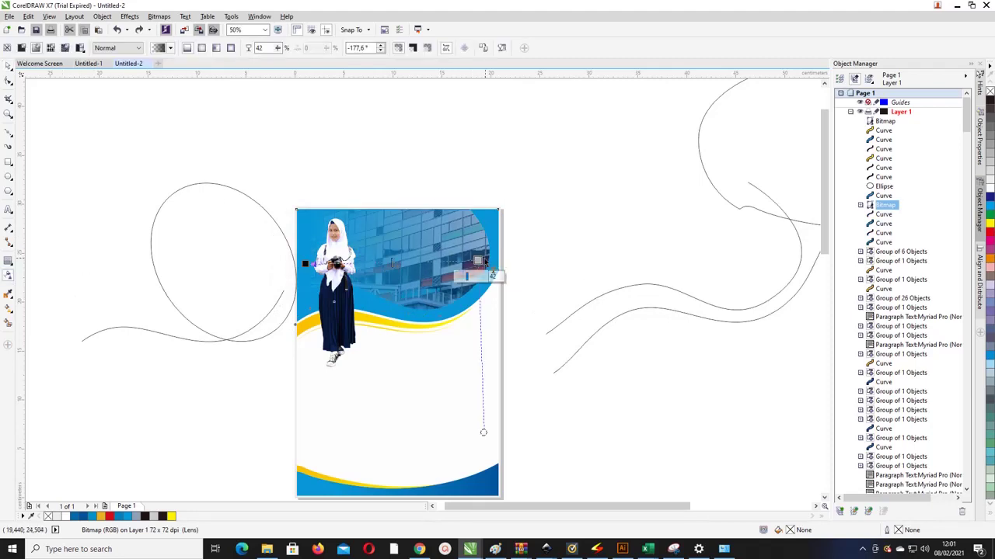
drag(466, 277, 477, 279)
click(482, 278)
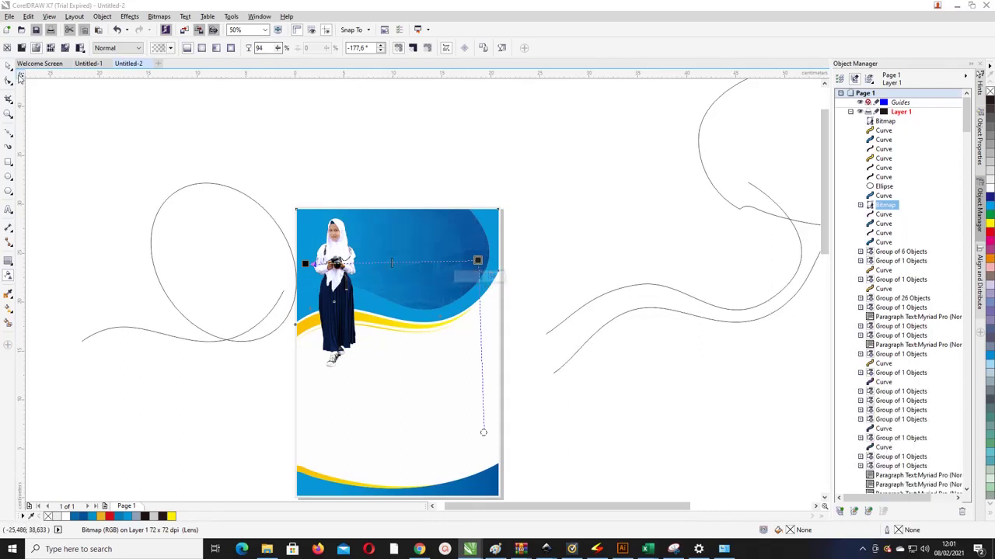
drag(477, 240, 499, 266)
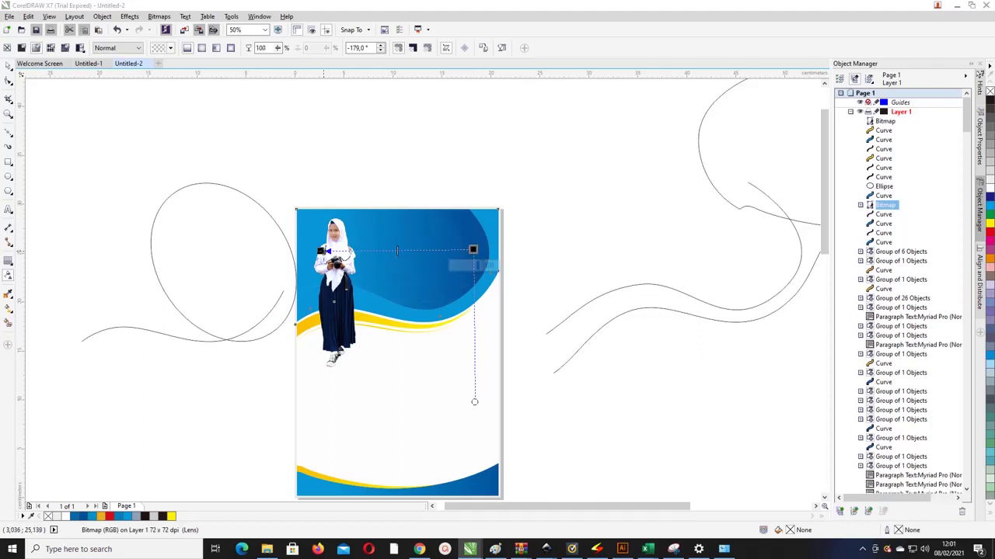
click(321, 251)
drag(322, 269, 321, 272)
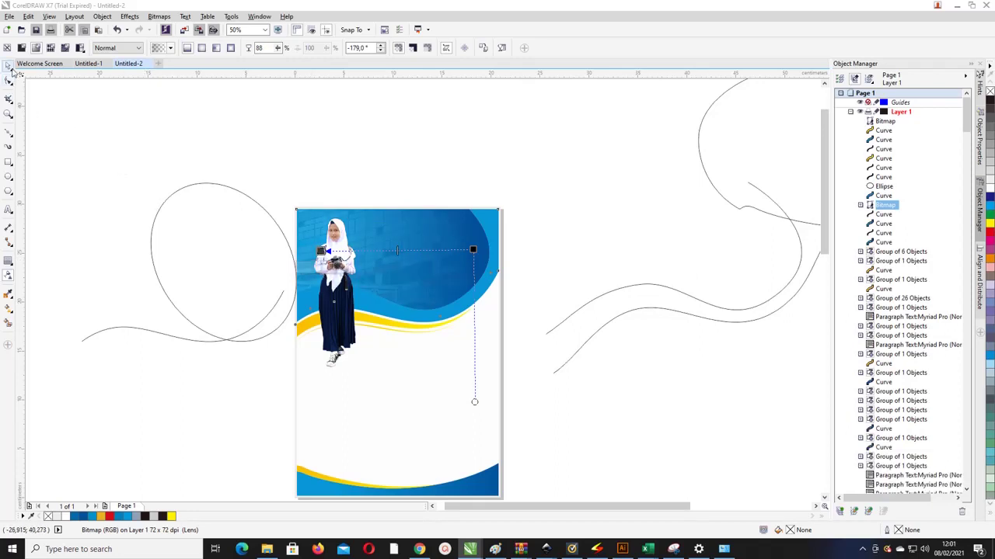
Bring the header's light blue wave shape to the front so it overlaps the student photo
click(8, 67)
click(125, 175)
click(346, 264)
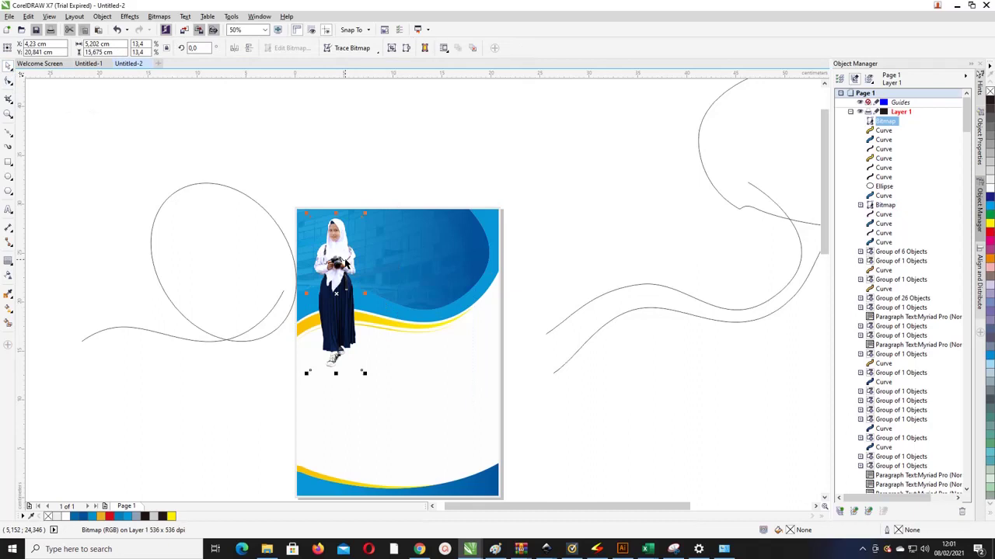
click(406, 317)
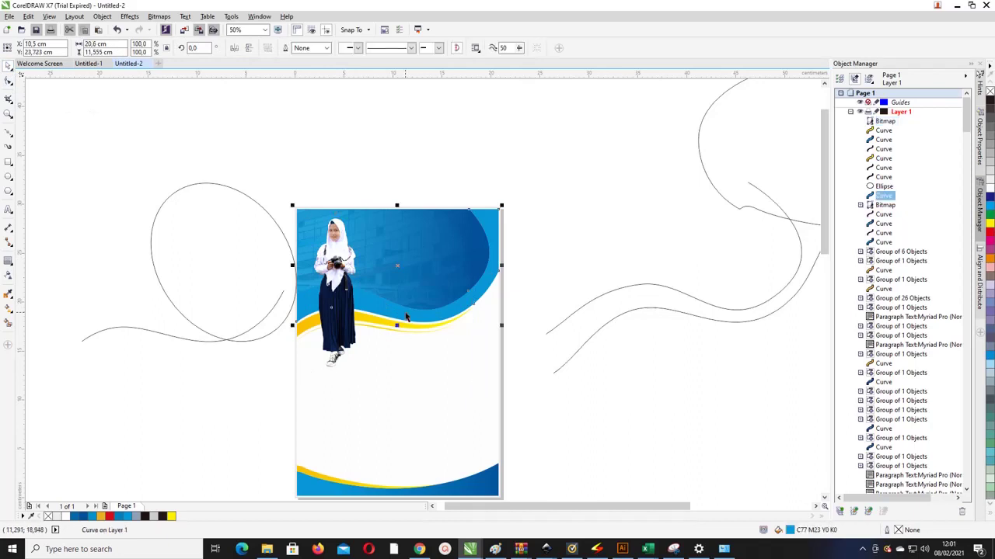
key(shift+Page_Up)
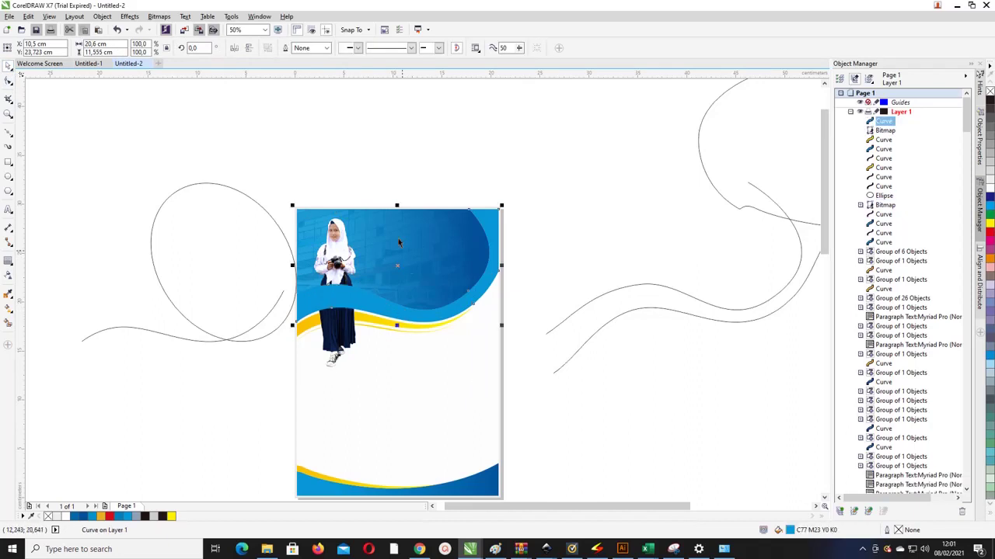
click(372, 162)
Crop the student photo's lower part with the Shape tool so its bottom edge ends behind the light blue wave
click(346, 337)
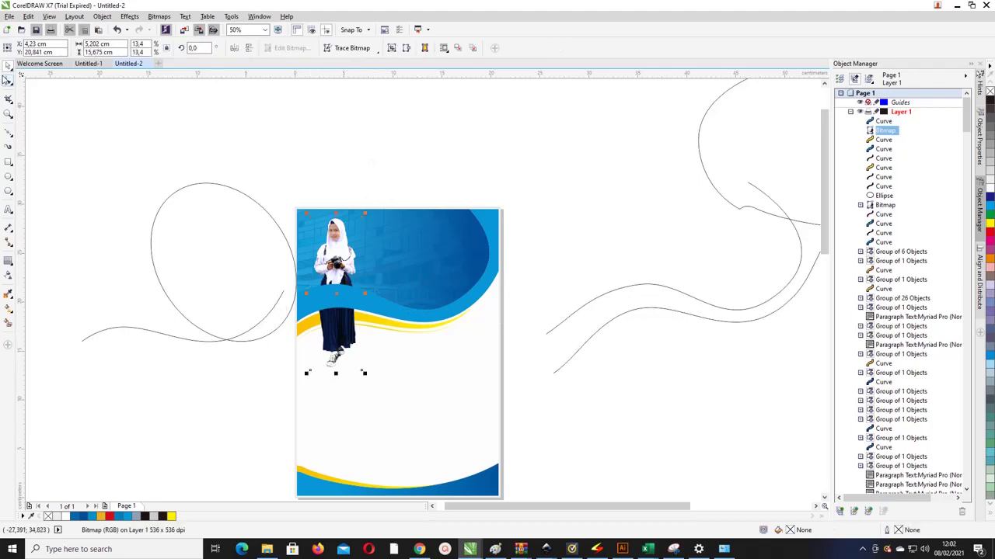
click(6, 80)
drag(204, 337, 362, 301)
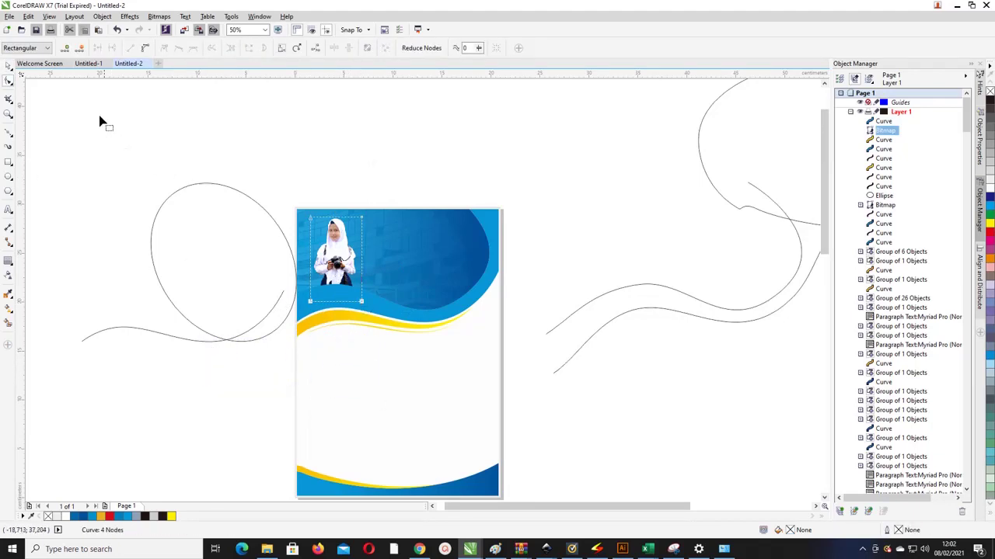
Move the whole grey panel with its prepared texts, badge, QR code and icons up beside the brochure page
click(8, 66)
click(231, 106)
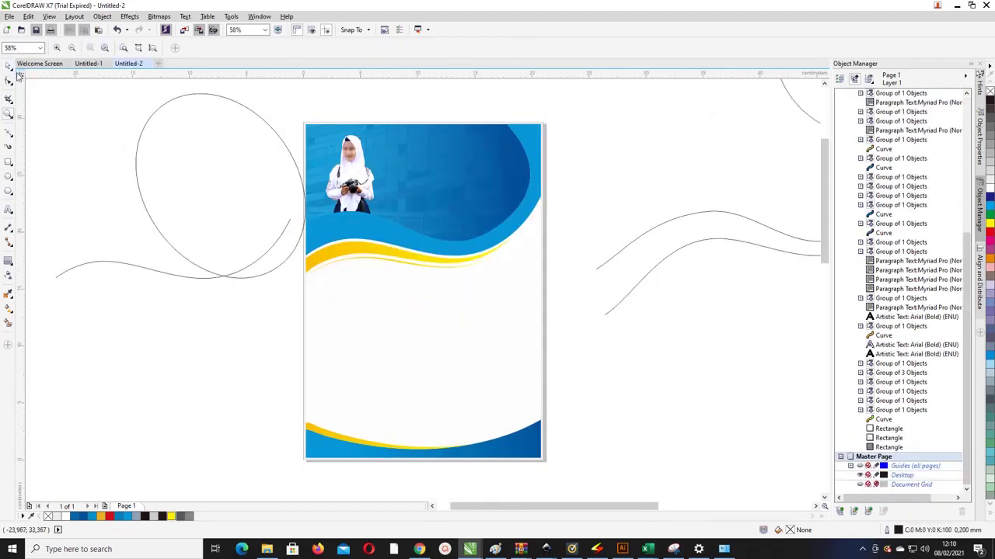
click(8, 67)
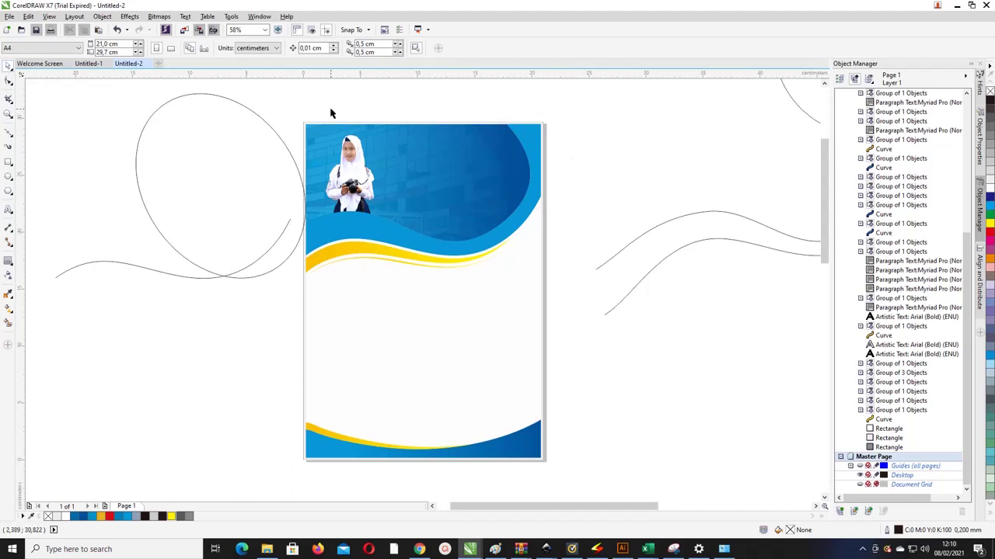
click(265, 30)
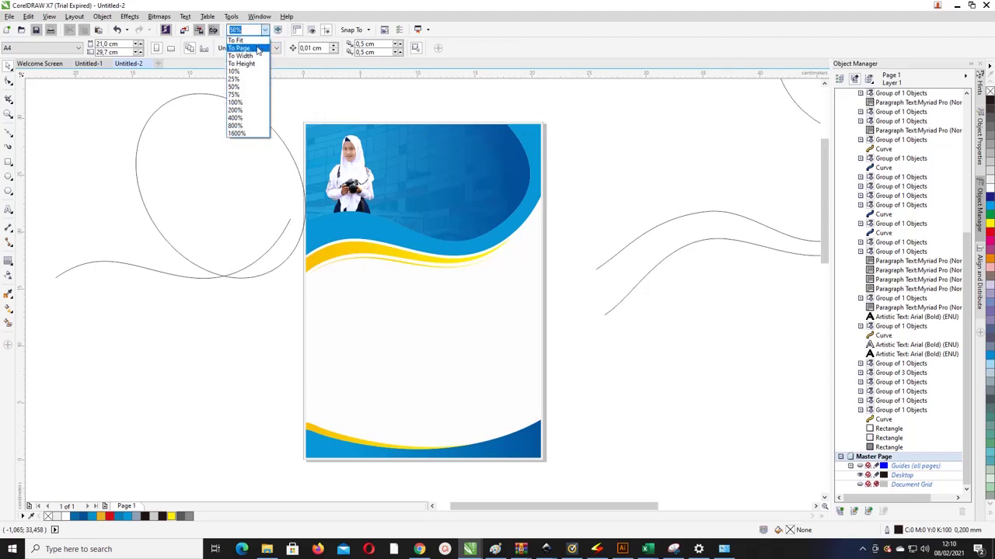
click(257, 49)
click(265, 30)
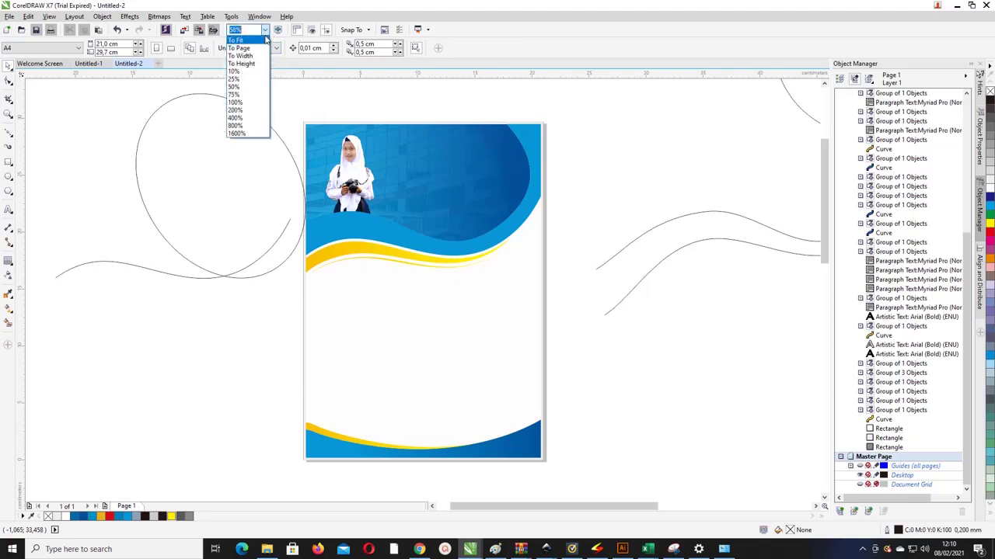
click(236, 40)
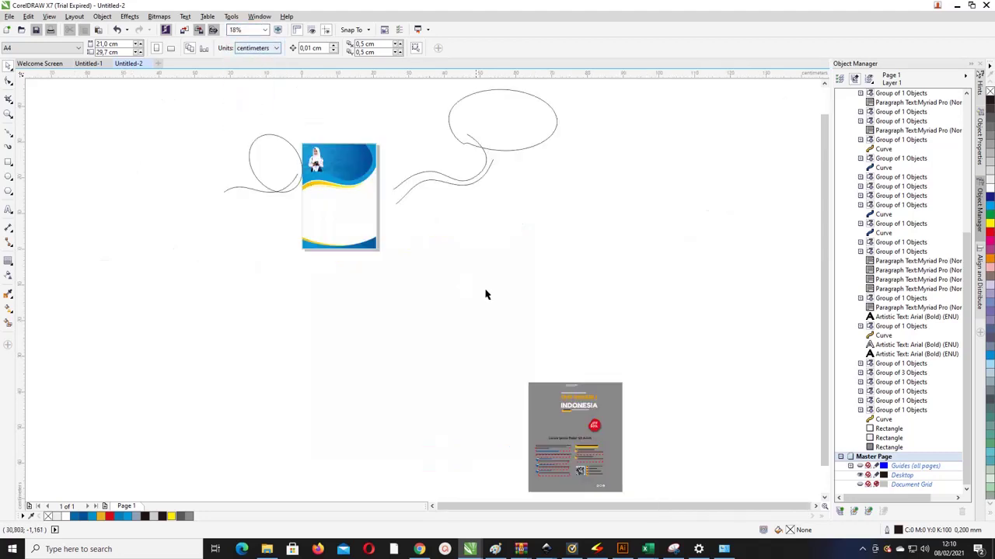
drag(483, 332, 653, 501)
drag(579, 364, 430, 131)
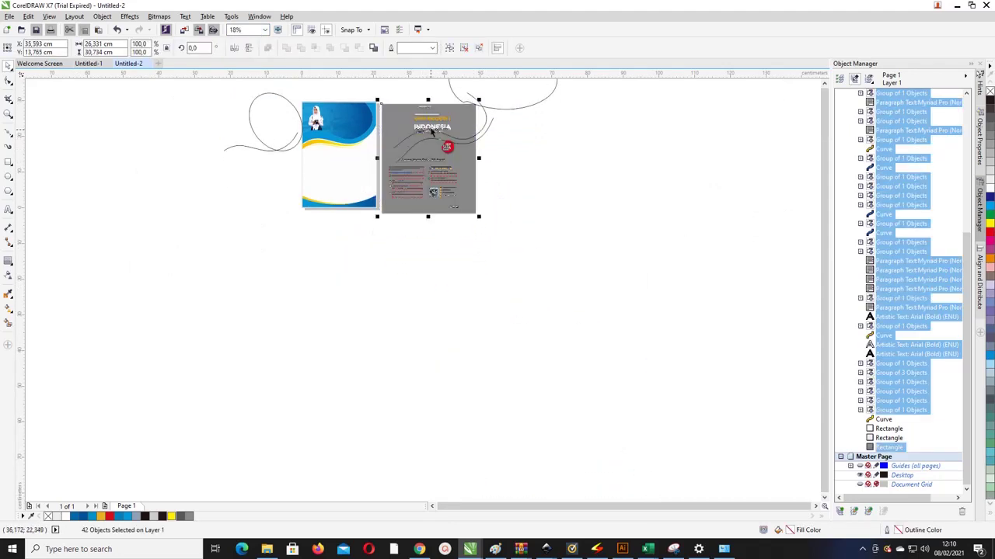
Examine the brochure page and the prepared heading, program list, schedule, QR code and badge on the grey panel
key(z)
drag(300, 97, 534, 237)
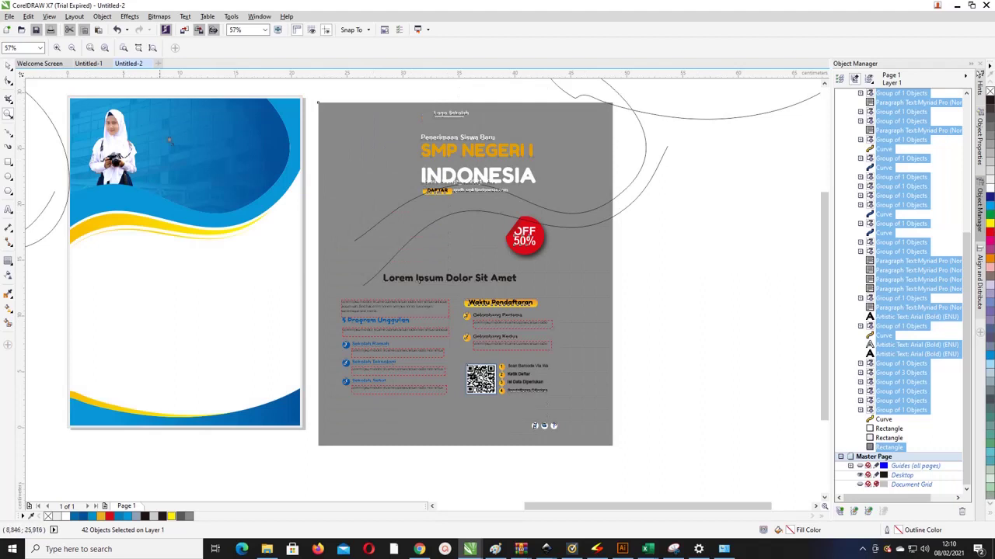
scroll(171, 127, up, 1)
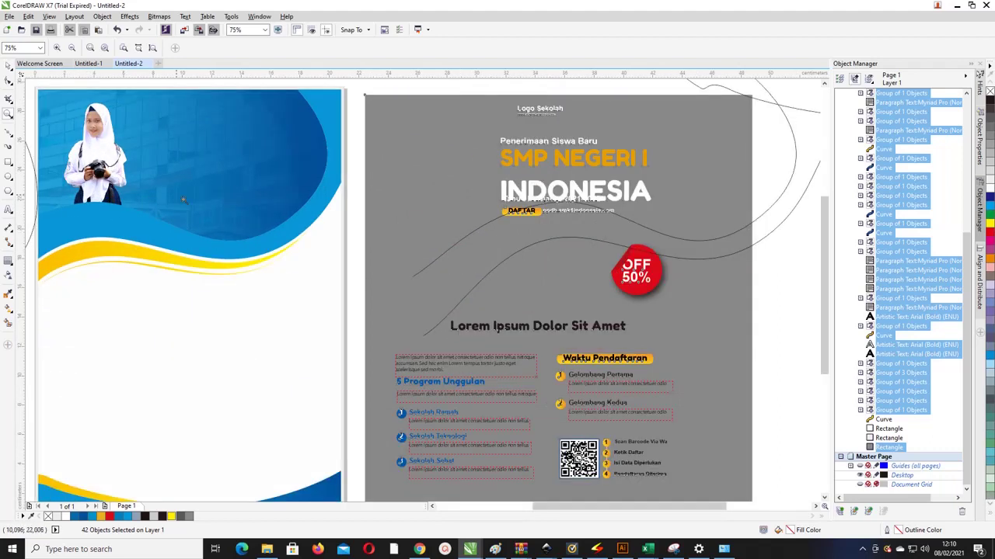
click(8, 66)
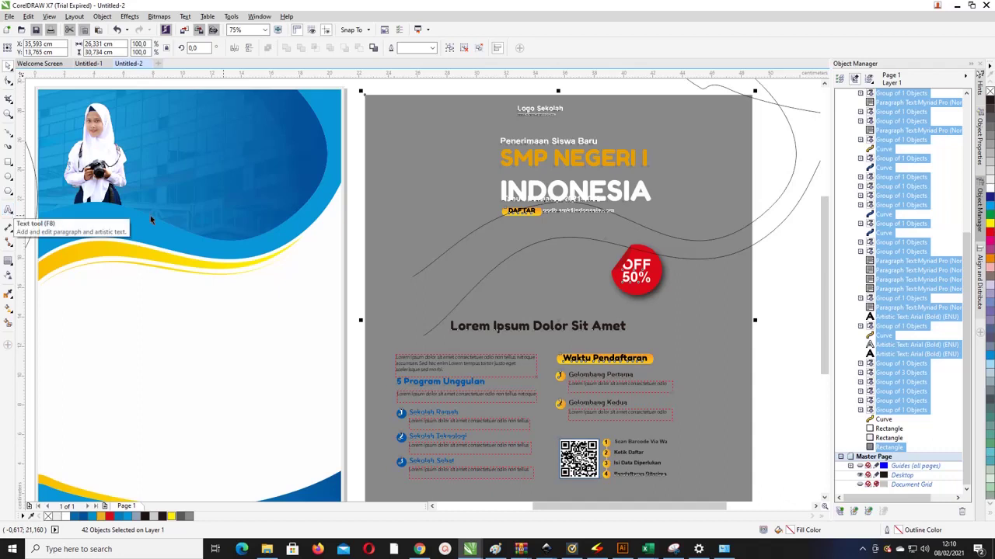
right_click(521, 158)
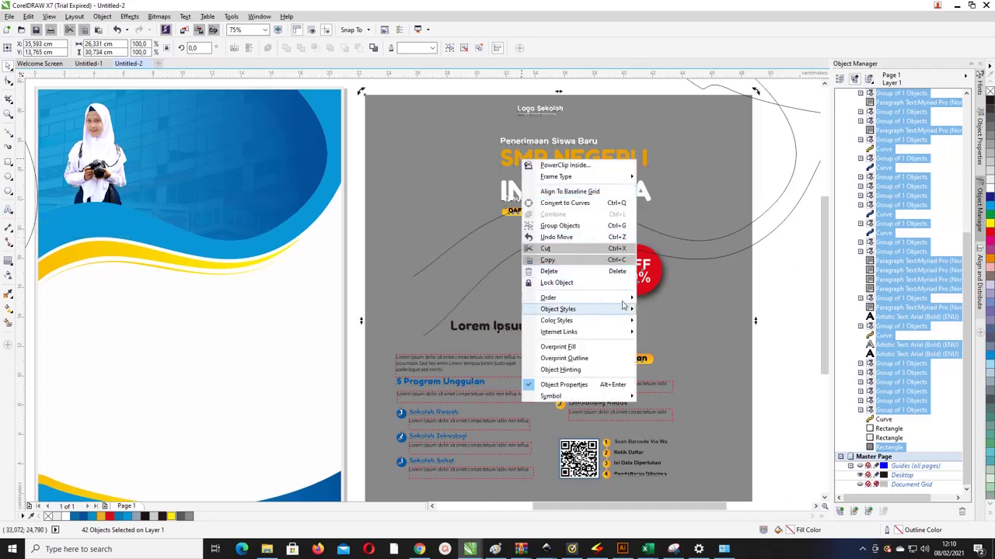
click(792, 264)
click(793, 264)
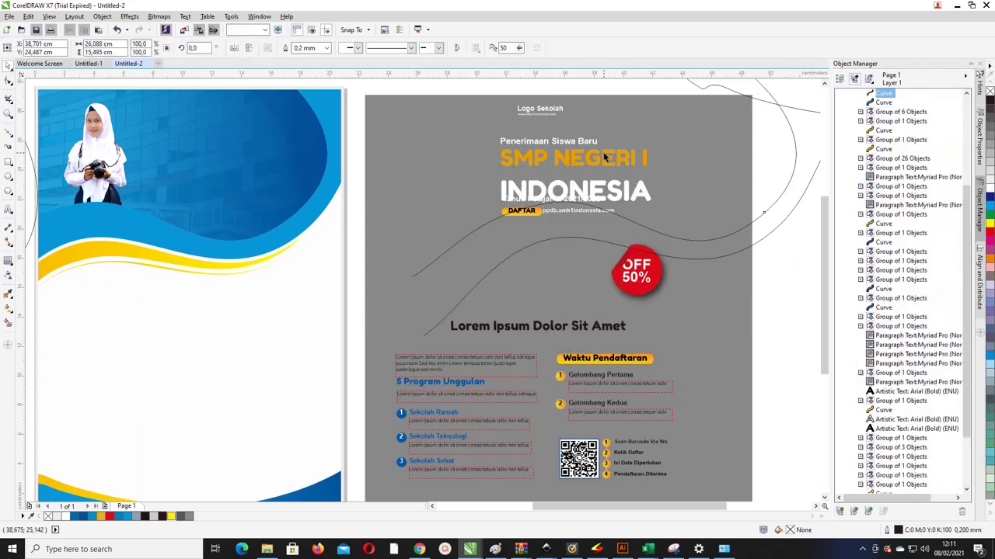
click(602, 161)
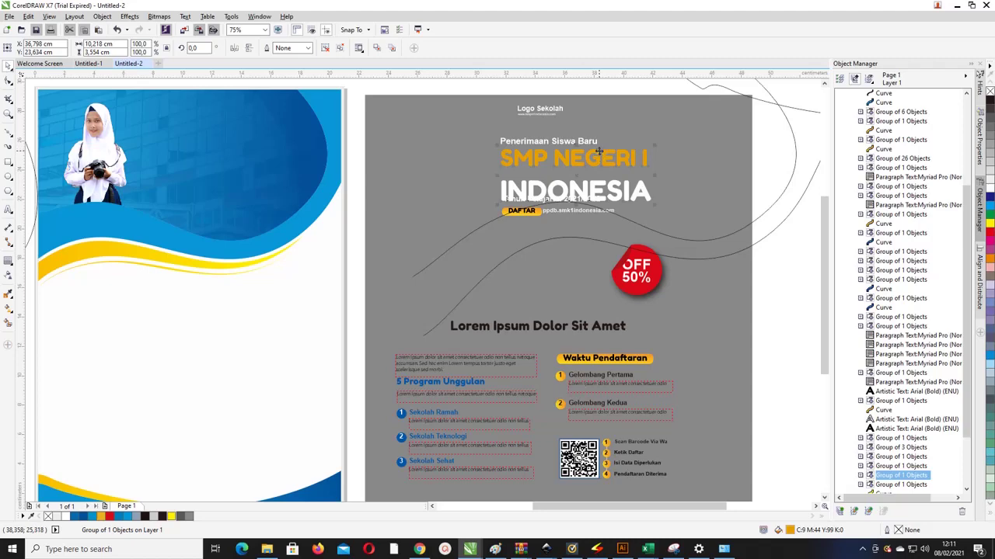
scroll(588, 198, down, 2)
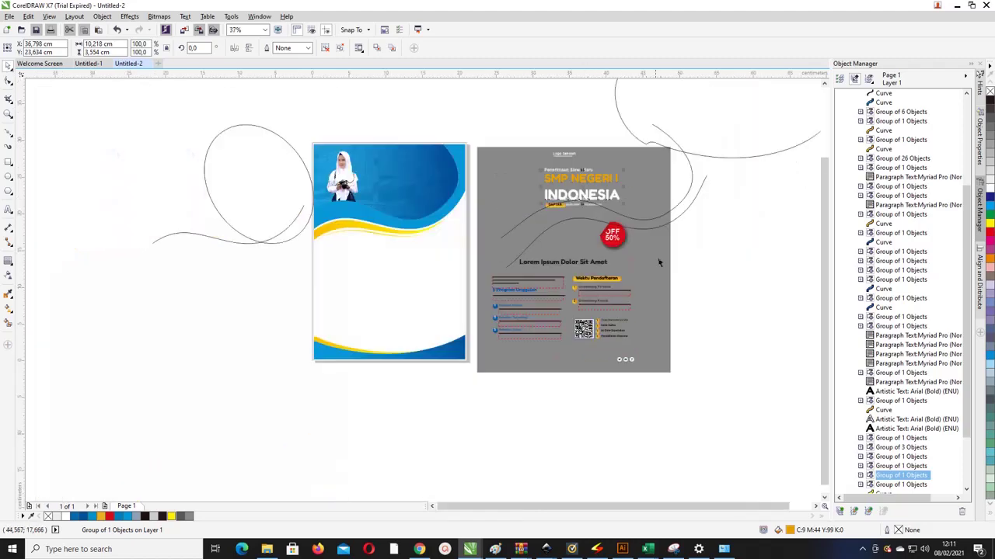
click(692, 301)
scroll(660, 301, up, 1)
scroll(676, 335, down, 1)
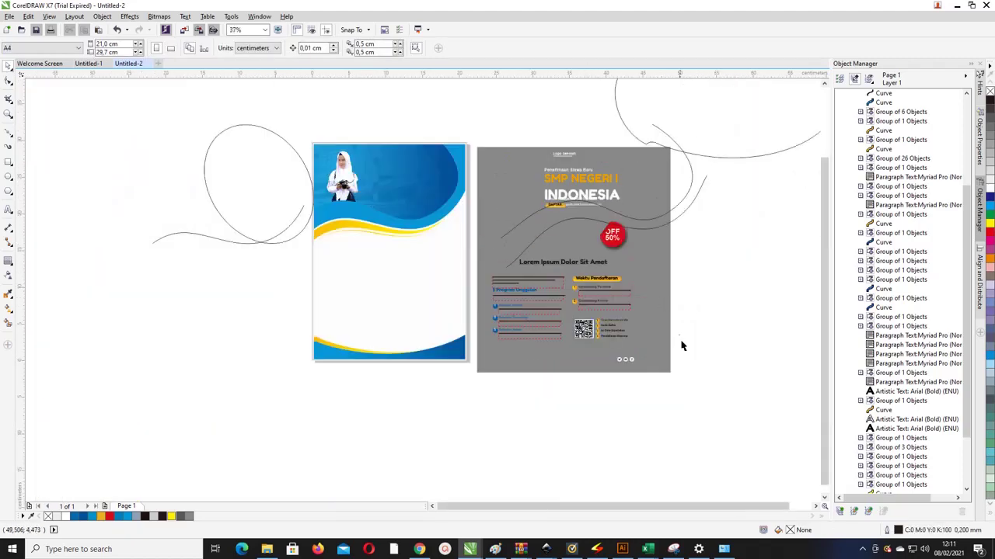
Move the Lorem Ipsum heading, program list, registration schedule and QR code onto the brochure's white area and bring them to the front
drag(698, 354, 475, 254)
drag(548, 265, 378, 253)
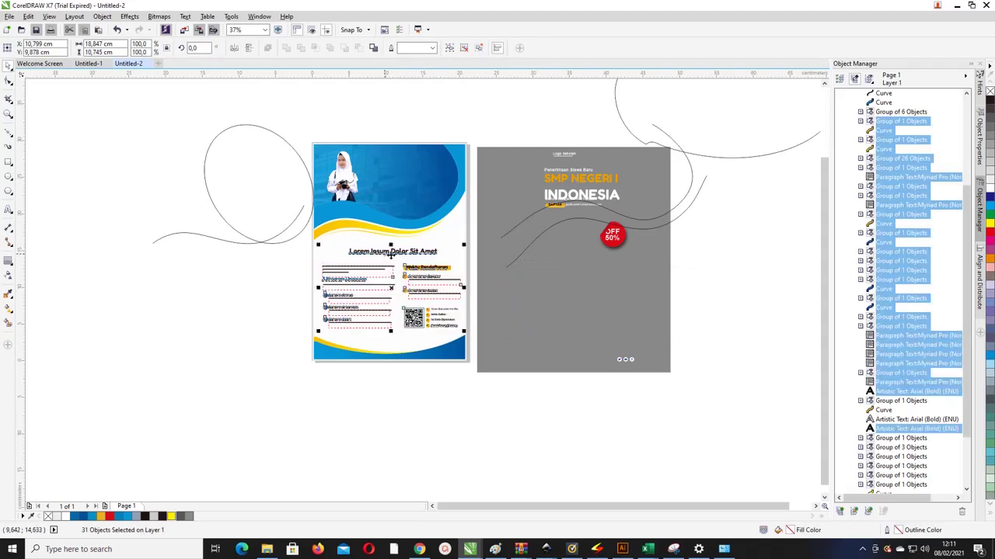
key(shift+Page_Up)
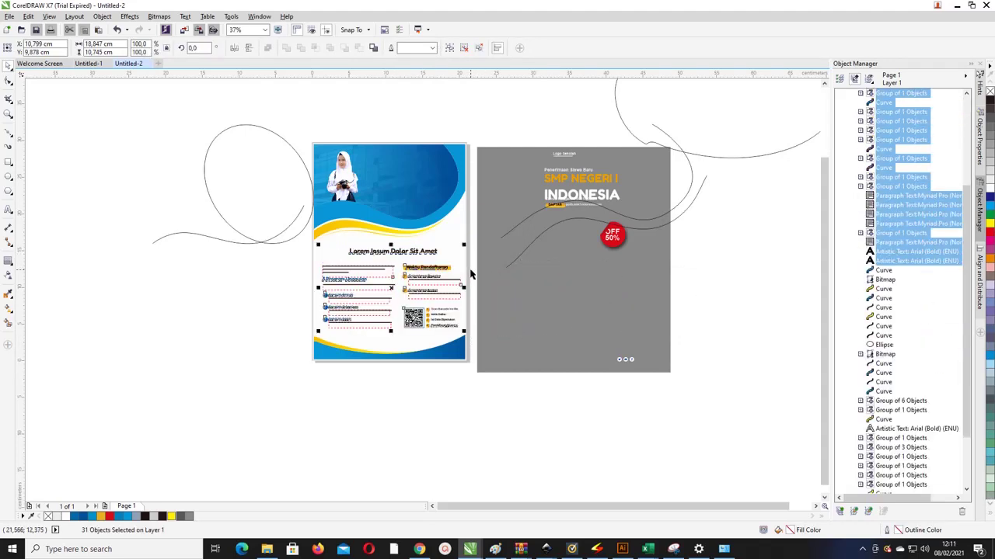
click(276, 279)
scroll(345, 298, up, 2)
scroll(350, 282, down, 2)
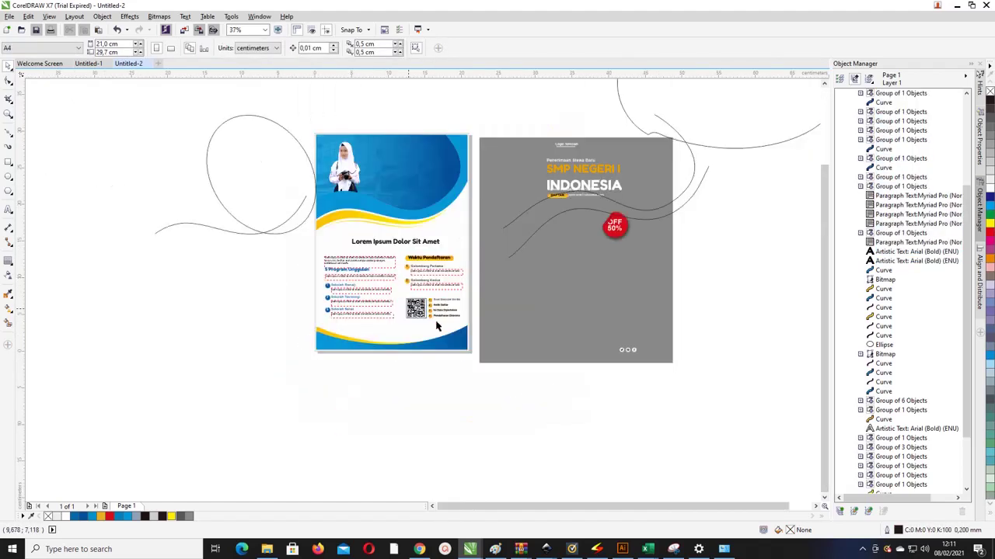
Move the social media icons from the grey panel onto the brochure's blue footer and bring them to the front
drag(710, 394, 458, 350)
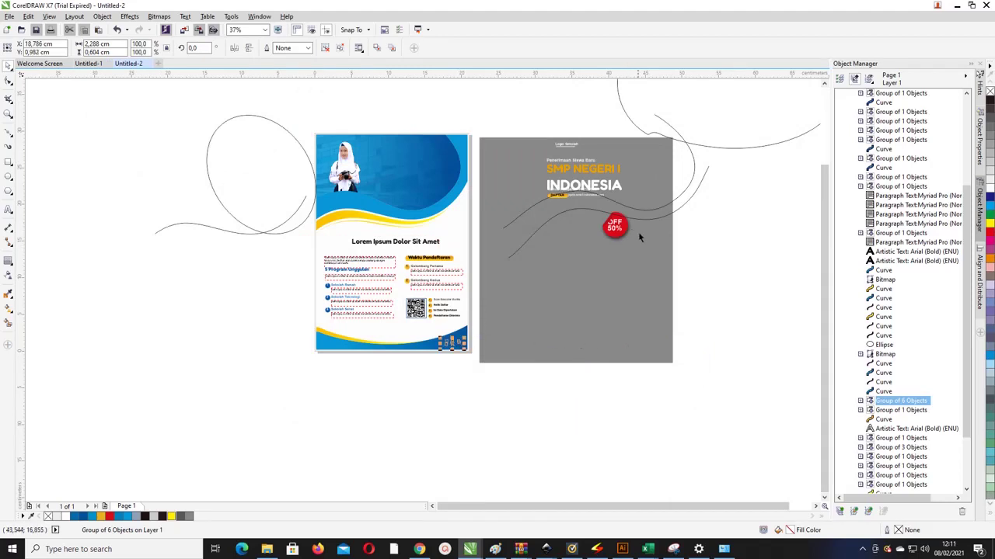
click(781, 300)
drag(494, 379, 411, 316)
key(ctrl+Home)
Place the Logo Sekolah text, school title and DAFTAR line in the blue header beside the student photo, in front of the background shapes
drag(522, 104, 611, 196)
drag(478, 179, 425, 191)
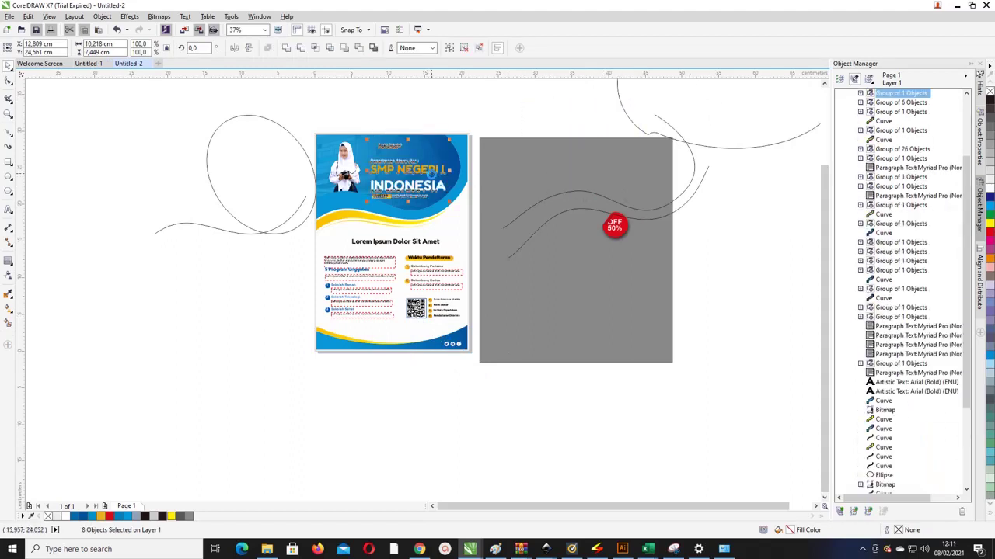
scroll(431, 172, up, 2)
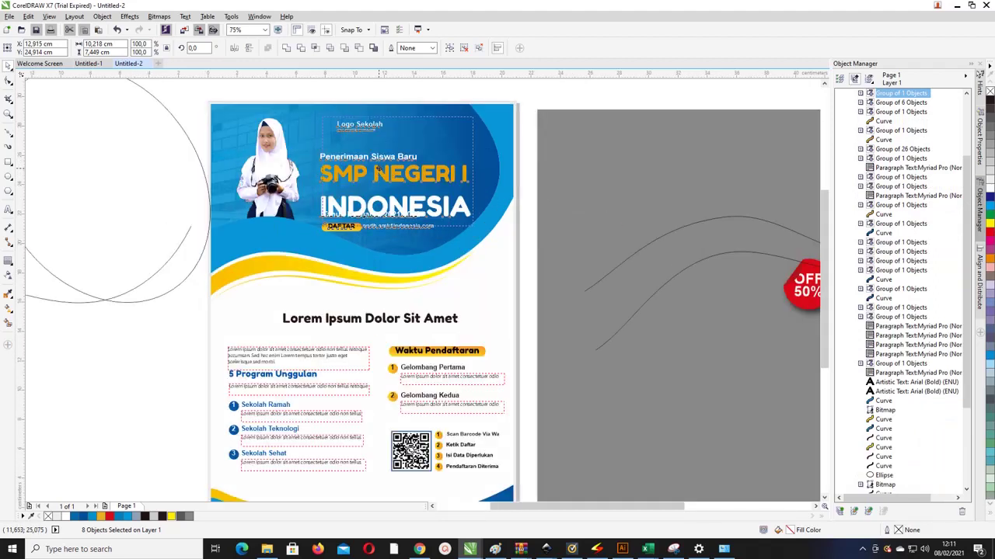
click(530, 115)
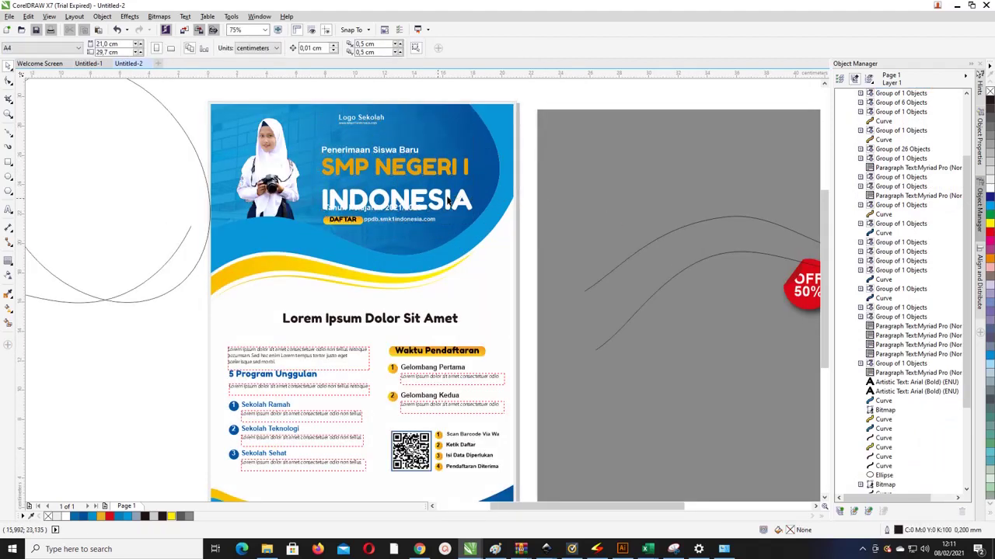
click(431, 203)
click(427, 204)
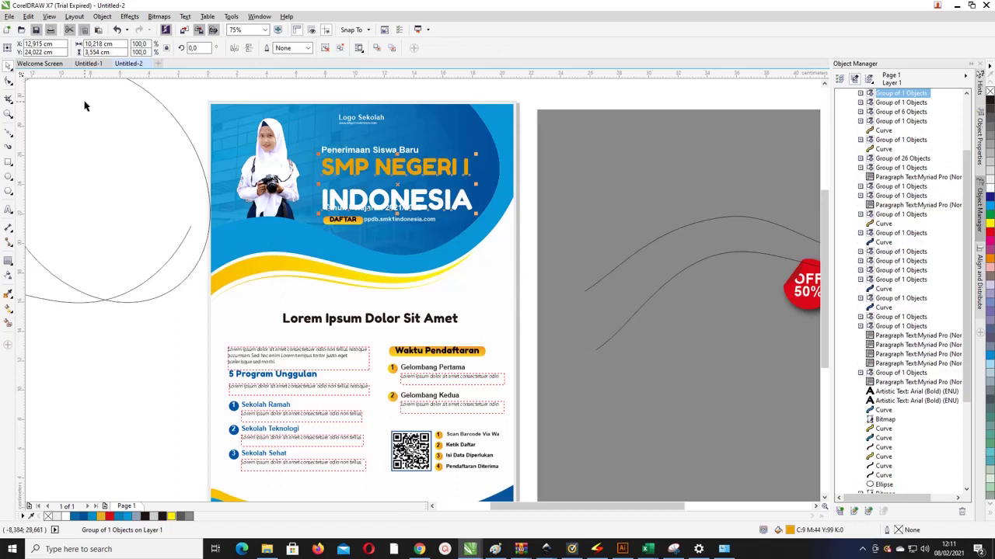
click(8, 81)
click(93, 156)
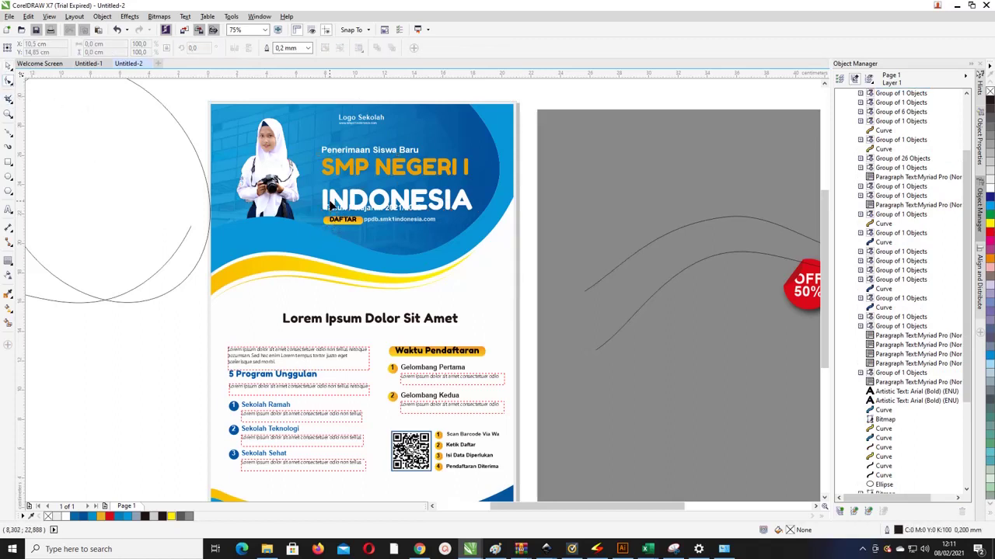
Ungroup all objects in the SMP NEGERI I INDONESIA title group to free its text
click(8, 65)
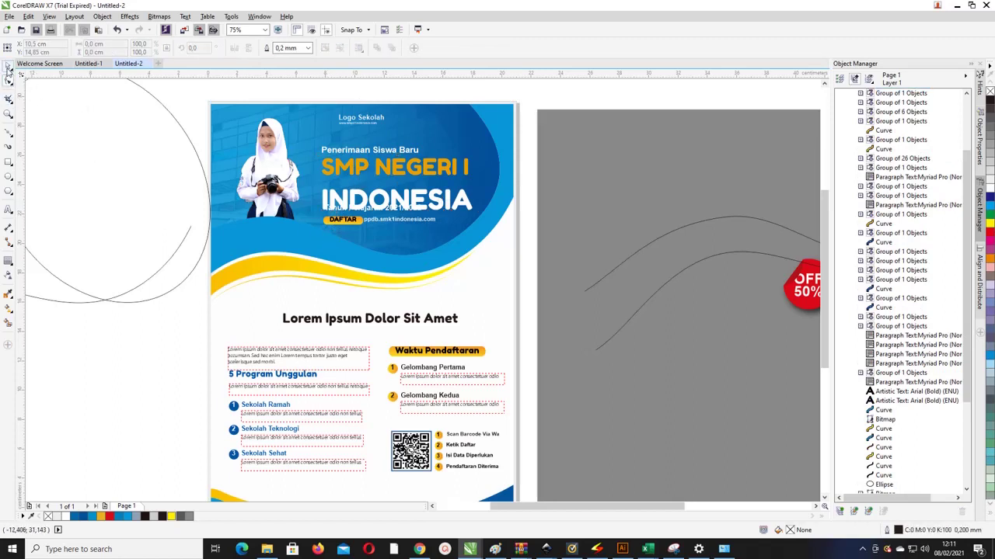
click(365, 176)
right_click(355, 168)
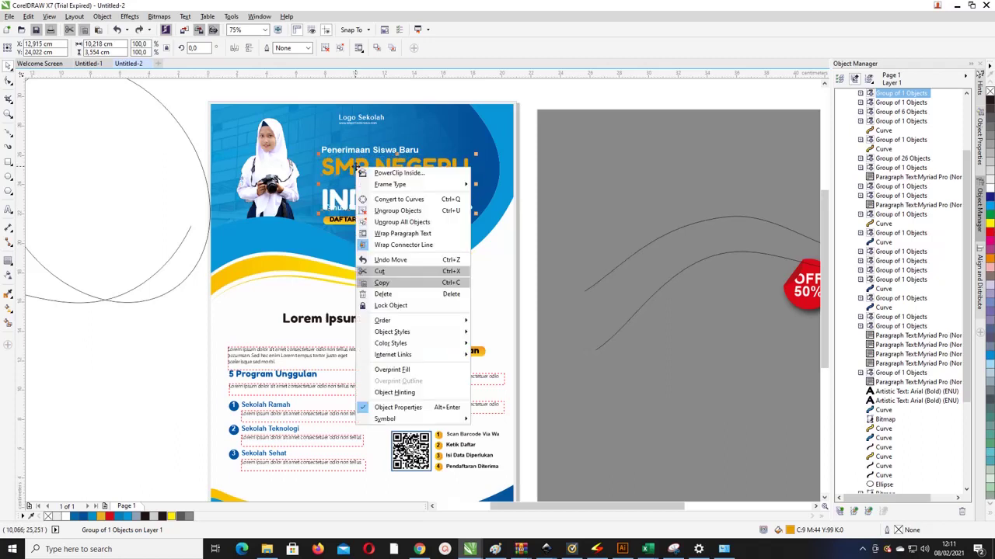
click(396, 222)
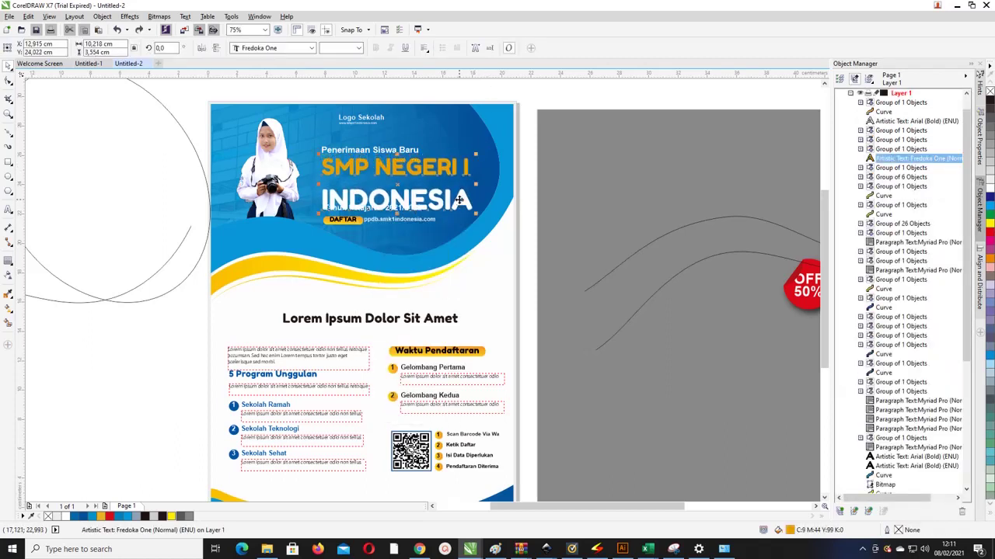
Tighten the title's line spacing with the Shape tool so INDONESIA sits close under SMP NEGERI I and clears the Tahun Pelajaran line
right_click(458, 200)
double_click(431, 205)
click(394, 196)
key(ctrl+a)
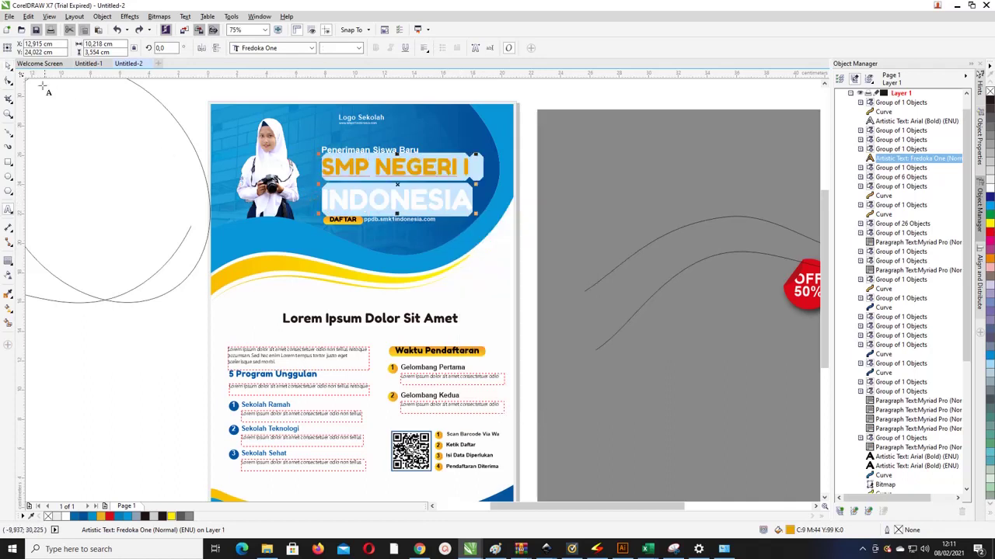
click(8, 80)
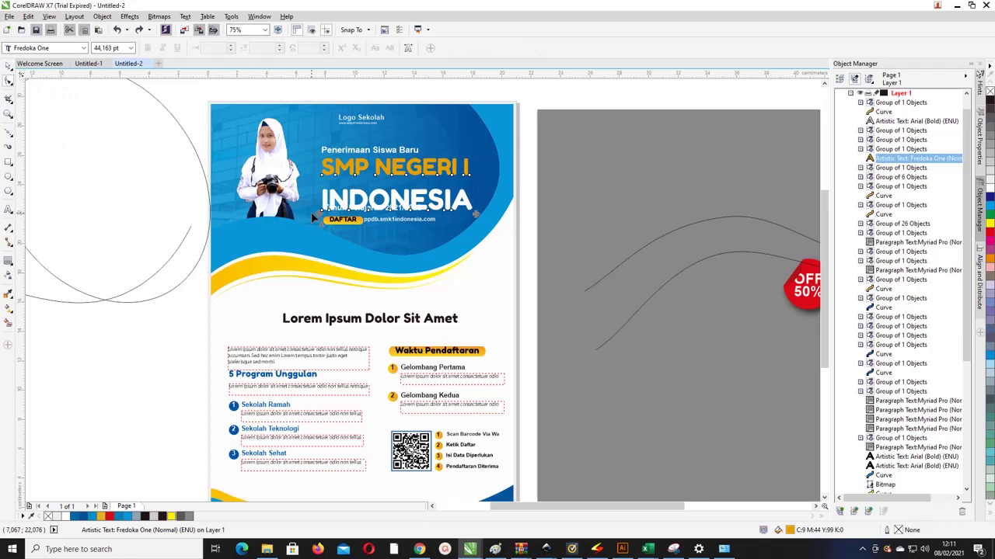
drag(318, 213, 317, 195)
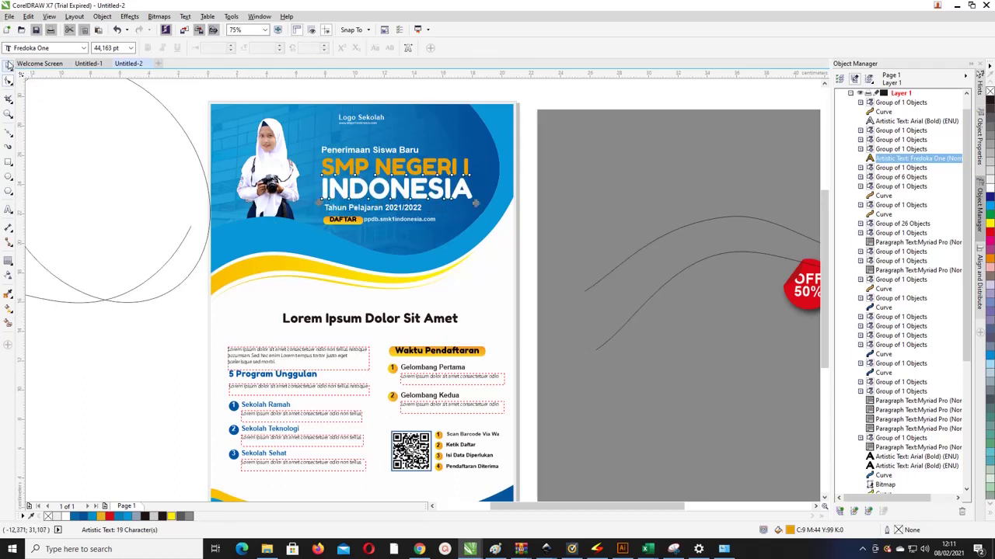
click(8, 65)
Move the red OFF 50% badge onto the thin end of the header's yellow wave and bring it to the front
drag(320, 93, 387, 132)
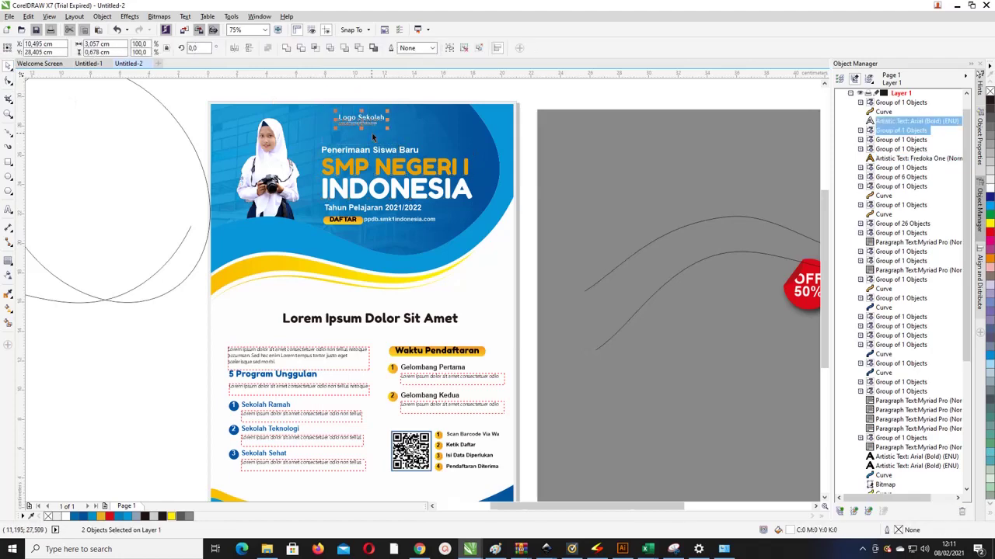
scroll(372, 136, up, 1)
scroll(349, 128, down, 1)
scroll(750, 256, down, 2)
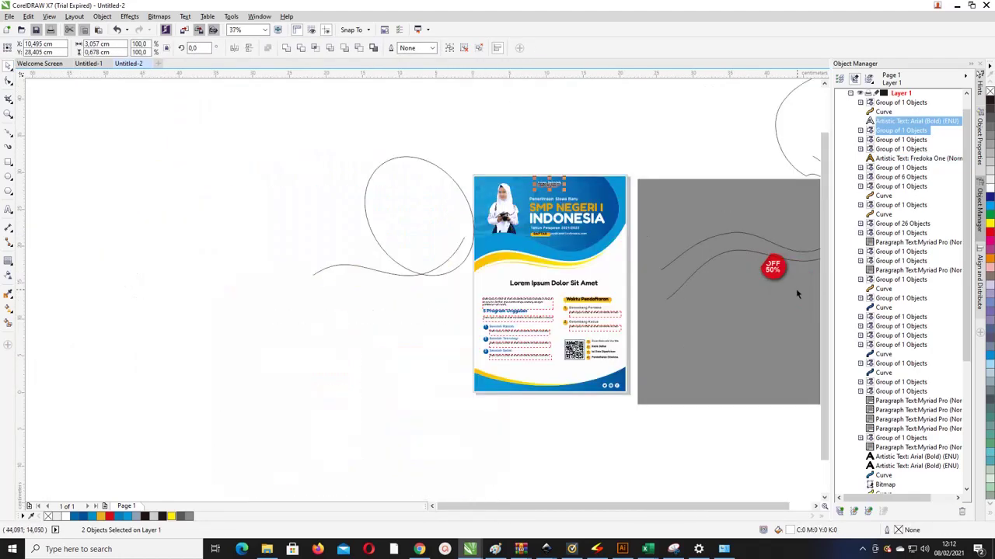
drag(782, 276, 600, 256)
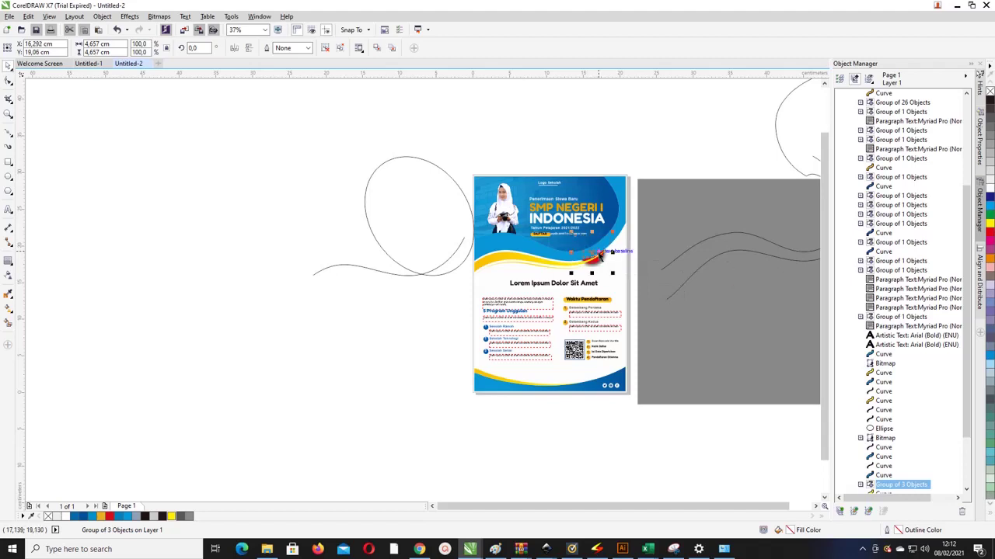
key(shift+Page_Up)
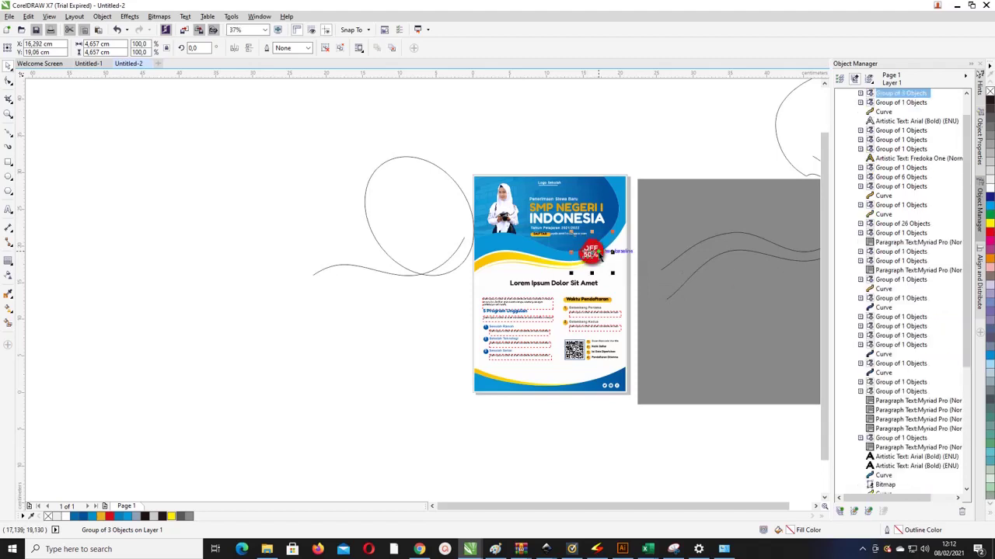
drag(588, 251, 595, 251)
key(z)
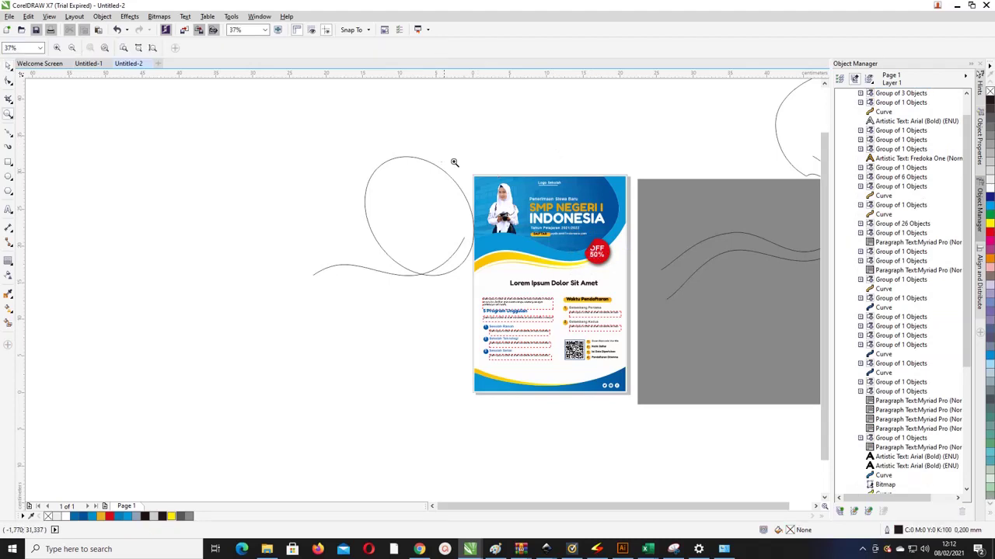
drag(438, 155, 688, 315)
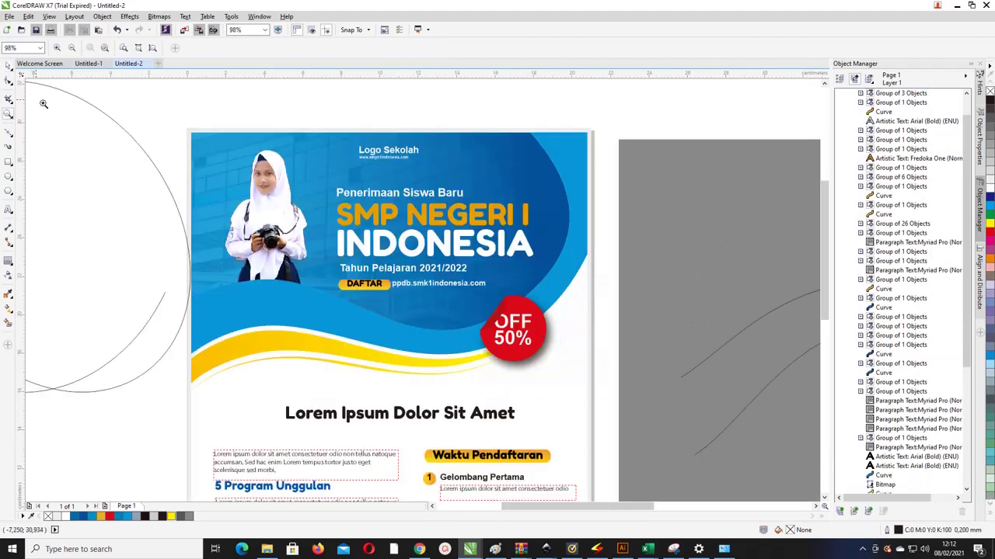
Import the logo-2150297_1280 image from the Pictures folder into the brochure and scale it to 5%
click(9, 66)
click(360, 214)
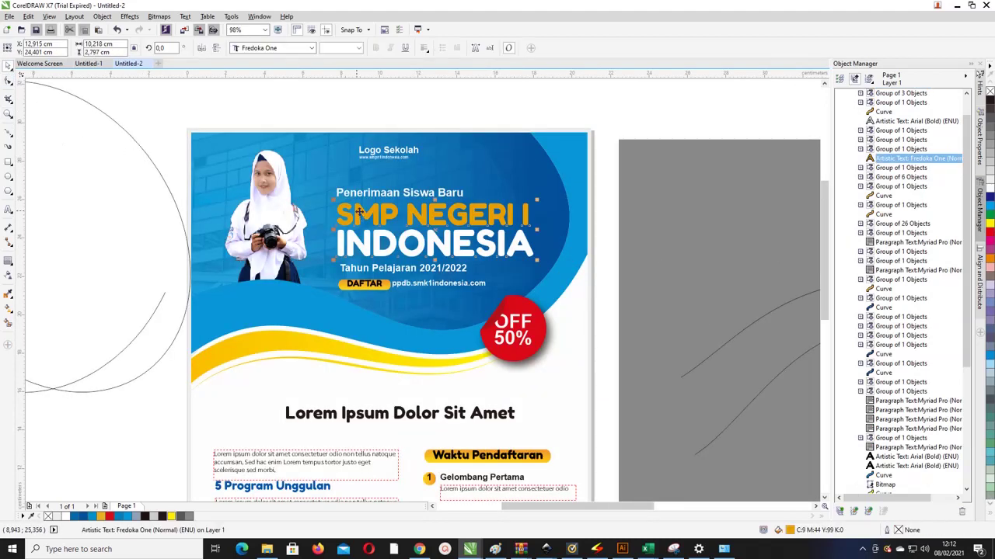
click(267, 549)
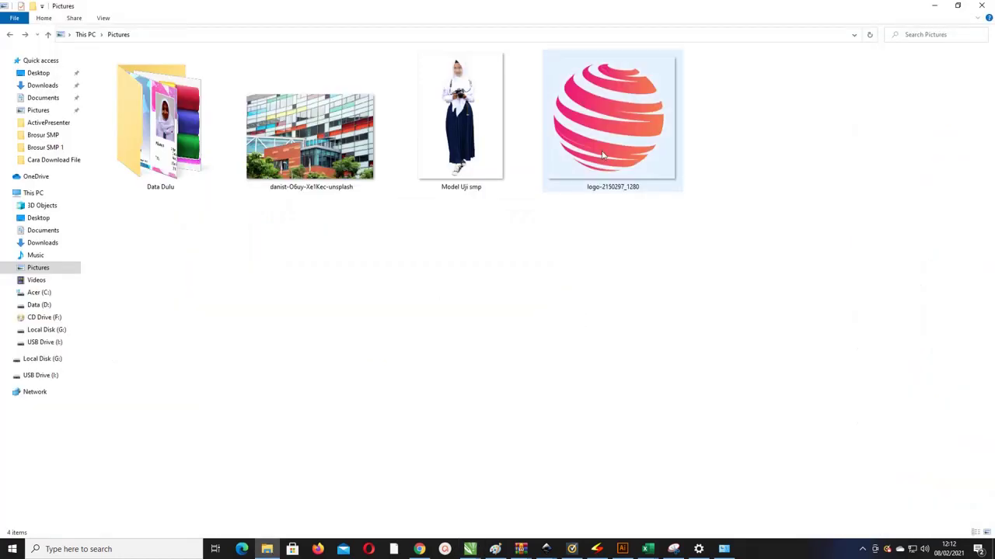
drag(610, 155, 420, 194)
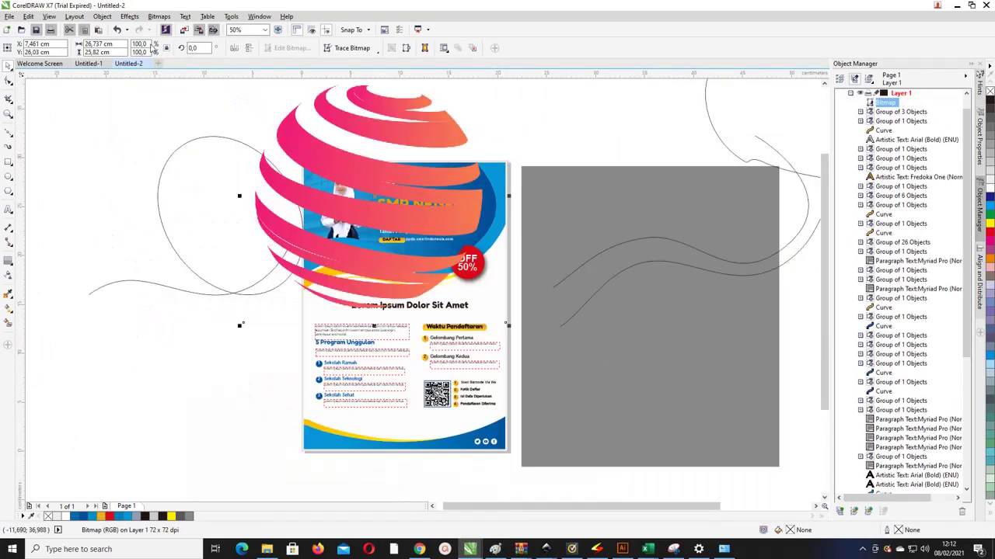
text(2)
key(Return)
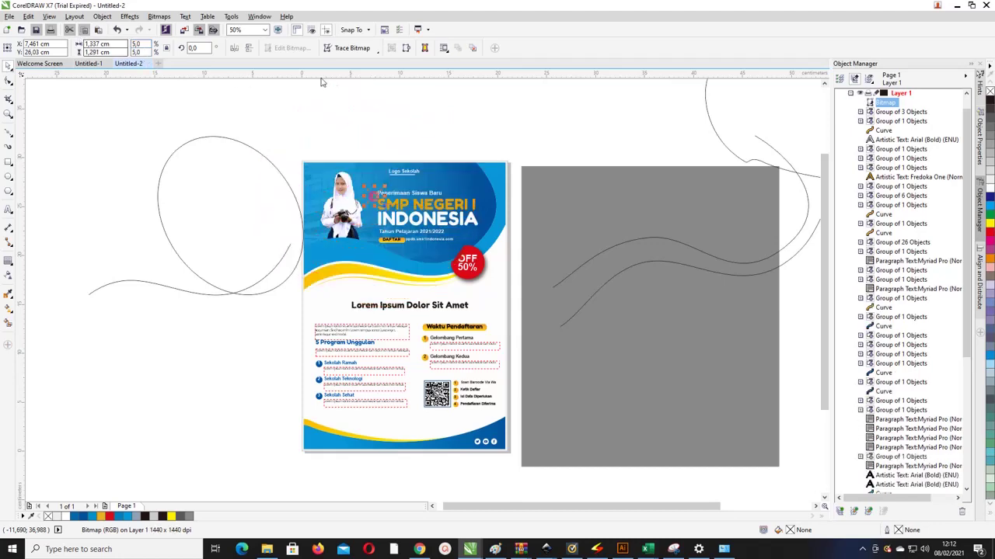
Place the red globe logo directly before the Logo Sekolah text in the header and group the two logo text lines
scroll(396, 201, up, 1)
drag(370, 175, 374, 156)
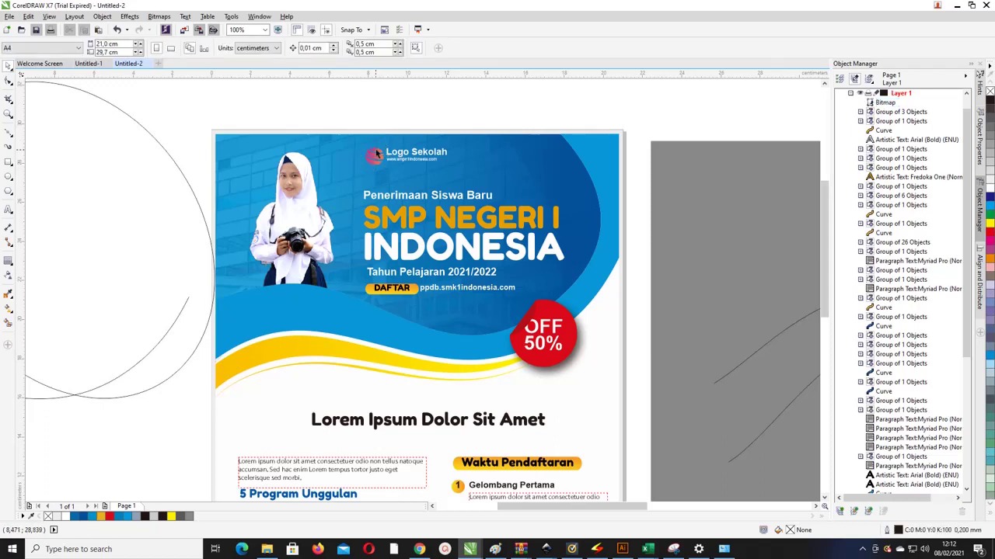
click(377, 152)
drag(473, 111, 377, 173)
key(ctrl+g)
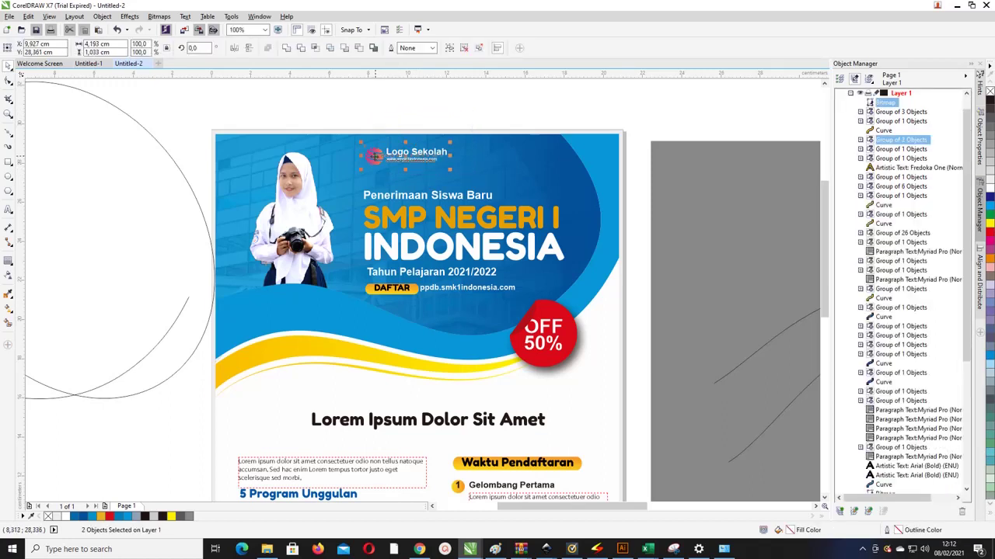
click(373, 117)
scroll(318, 135, down, 2)
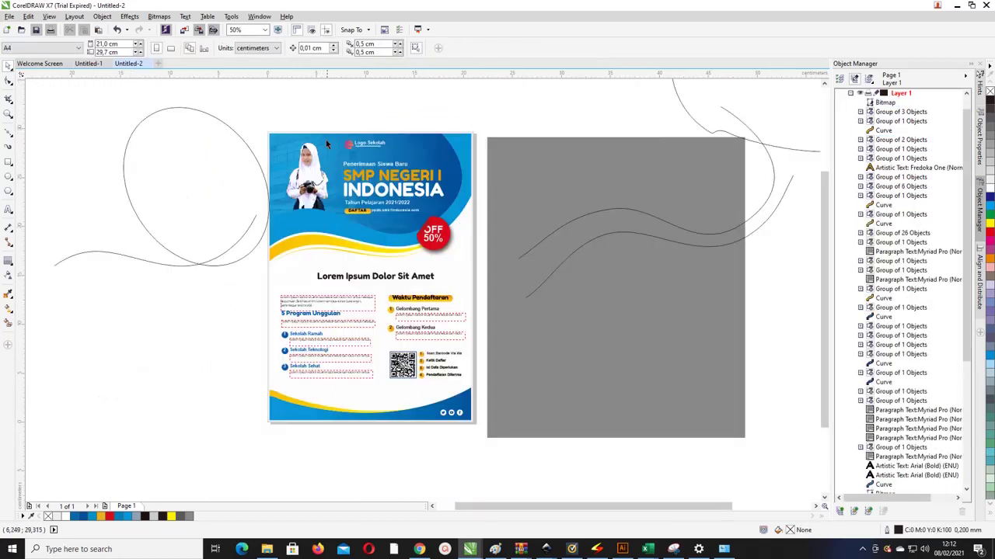
Select the body paragraphs in the 5 Program Unggulan column and set their font size to 12 pt
scroll(336, 298, up, 2)
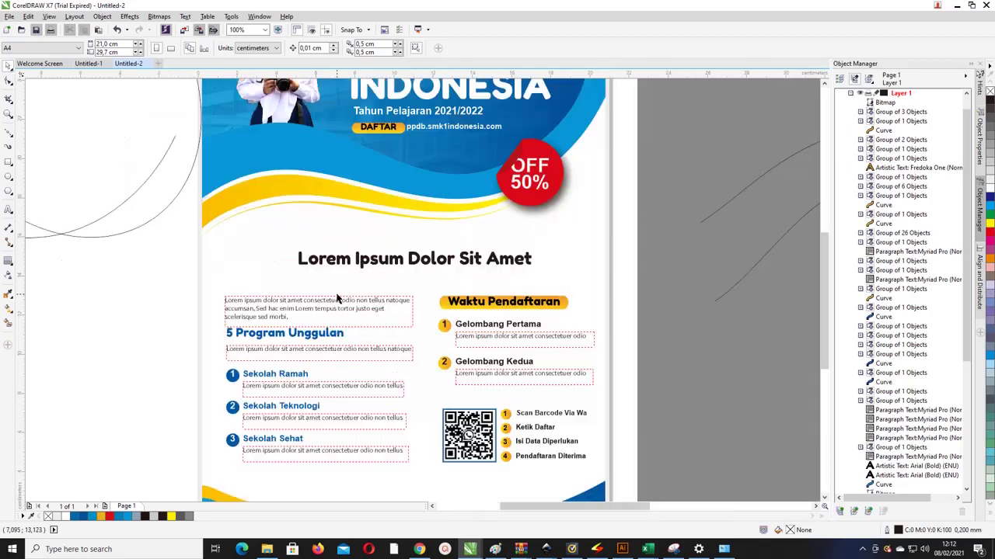
click(340, 307)
shift+click(333, 350)
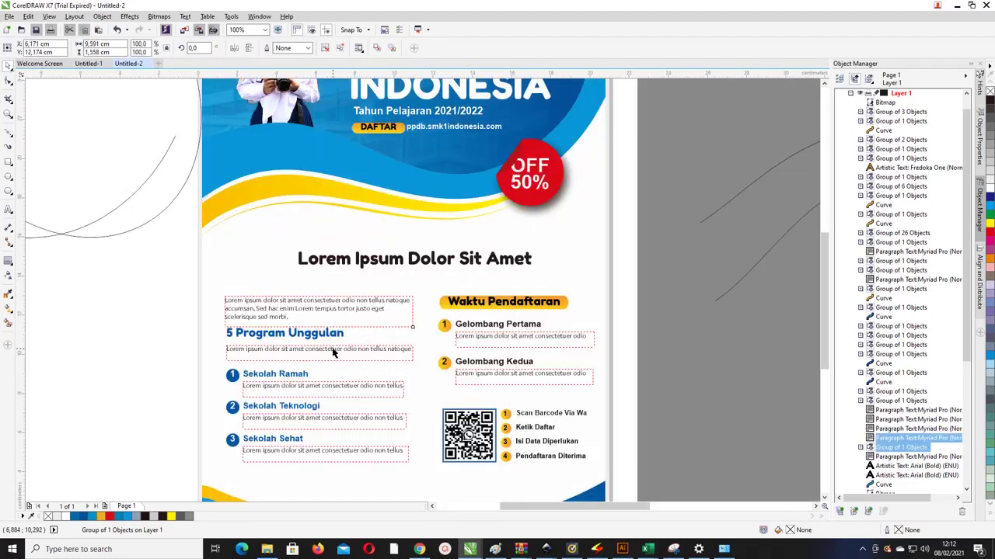
shift+click(339, 392)
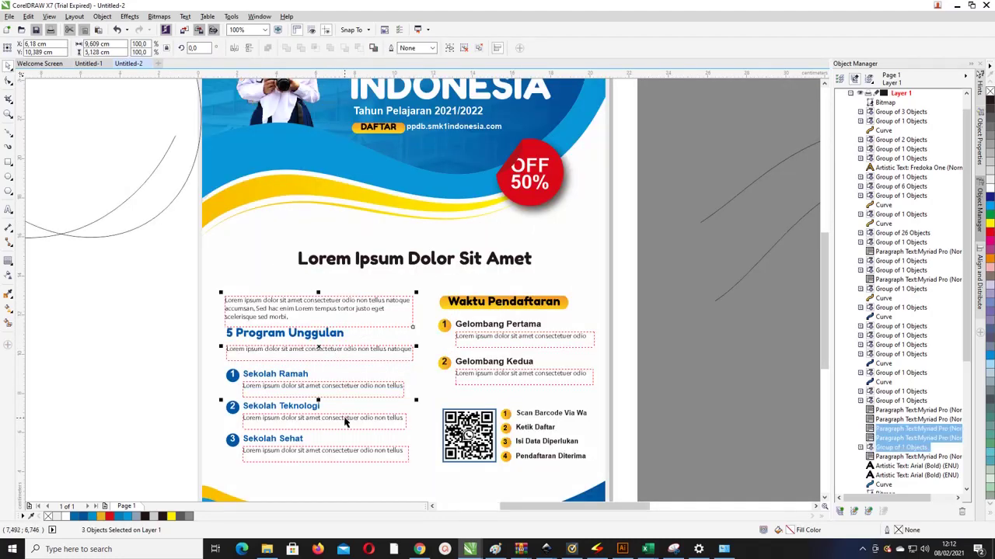
shift+click(347, 421)
shift+click(347, 451)
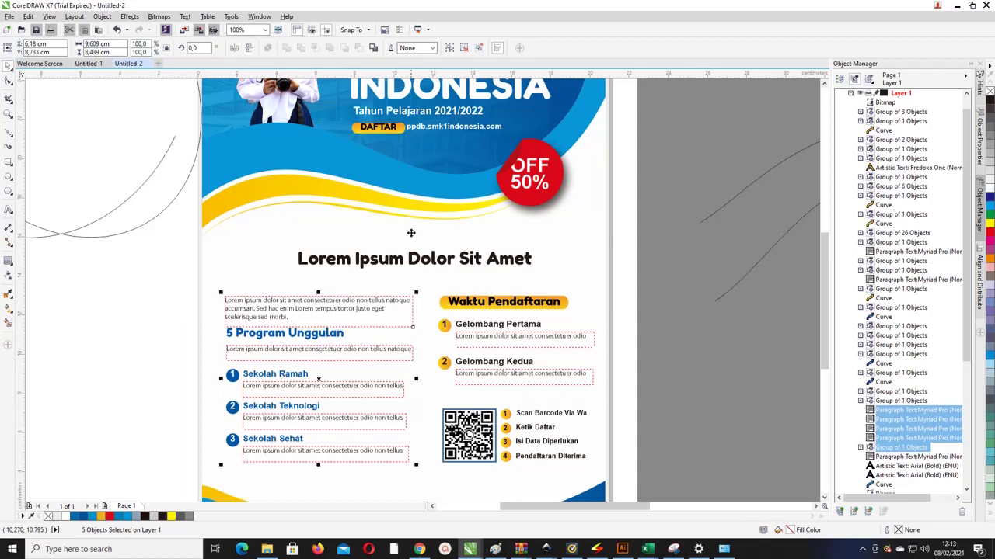
click(8, 209)
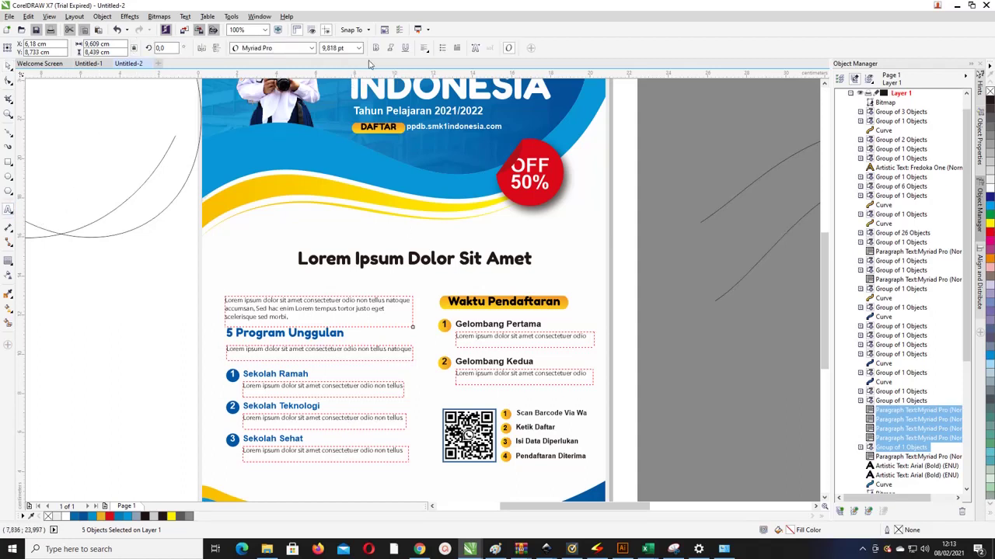
click(336, 48)
text(10)
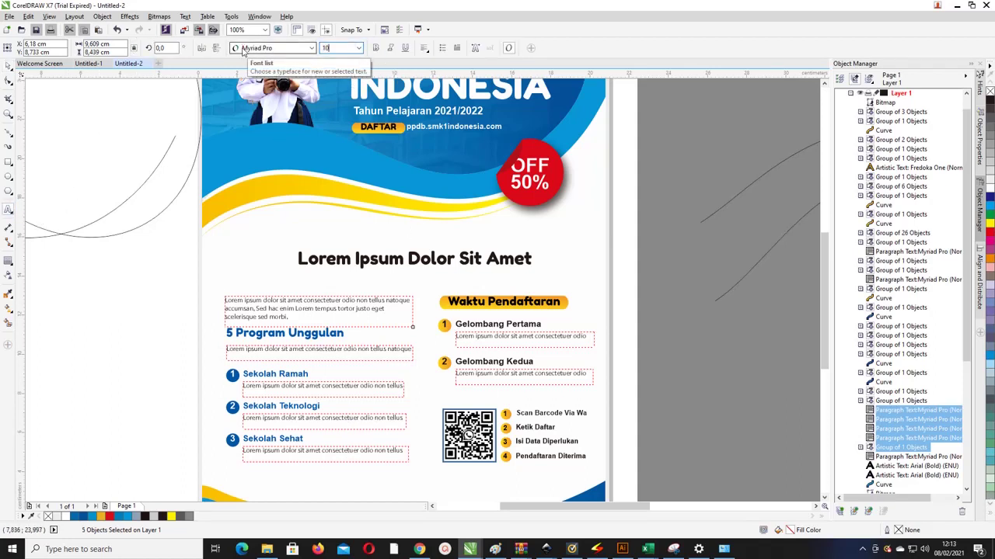
key(Return)
click(344, 48)
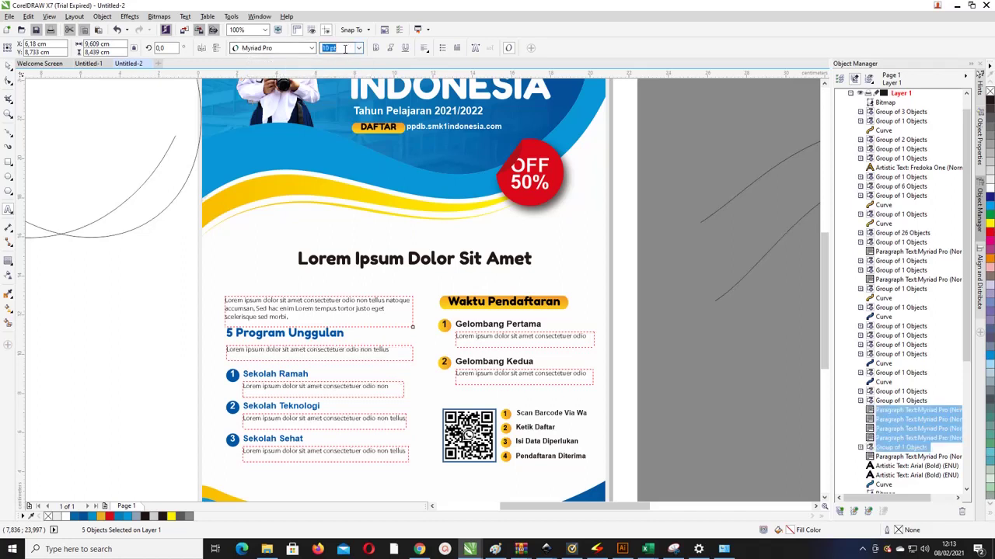
key(Return)
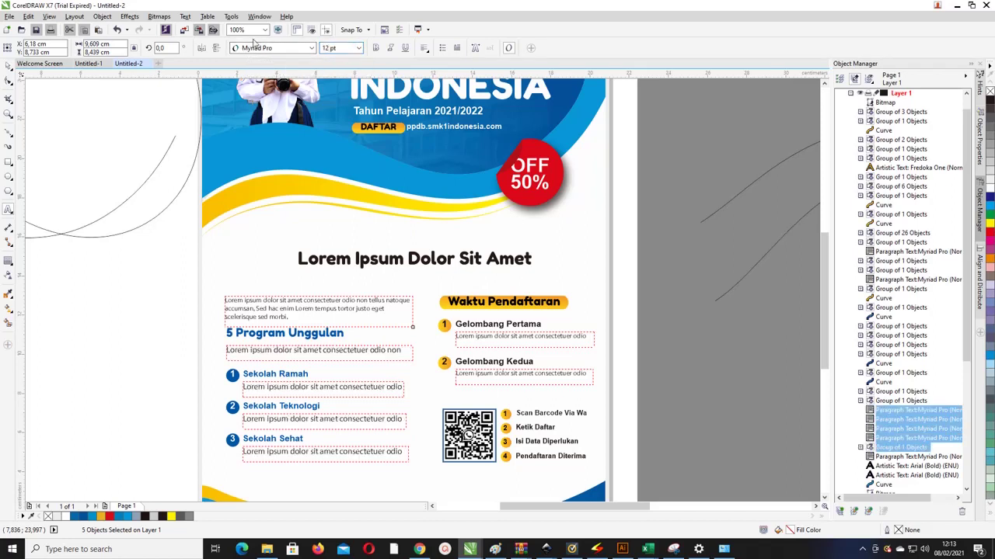
click(7, 66)
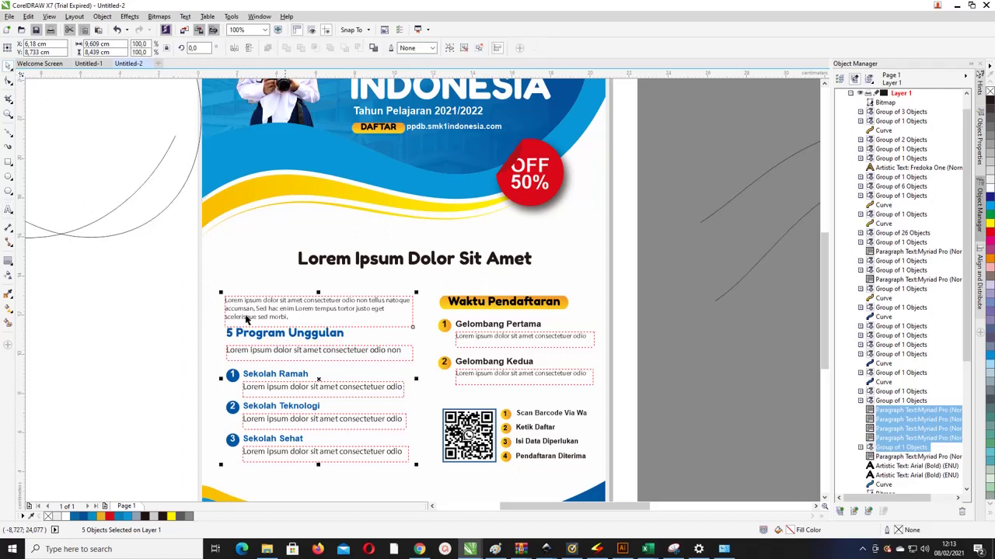
Extend the text frames under 5 Program Unggulan, Sekolah Ramah, Sekolah Teknologi and Sekolah Sehat so each shows two lines
click(329, 359)
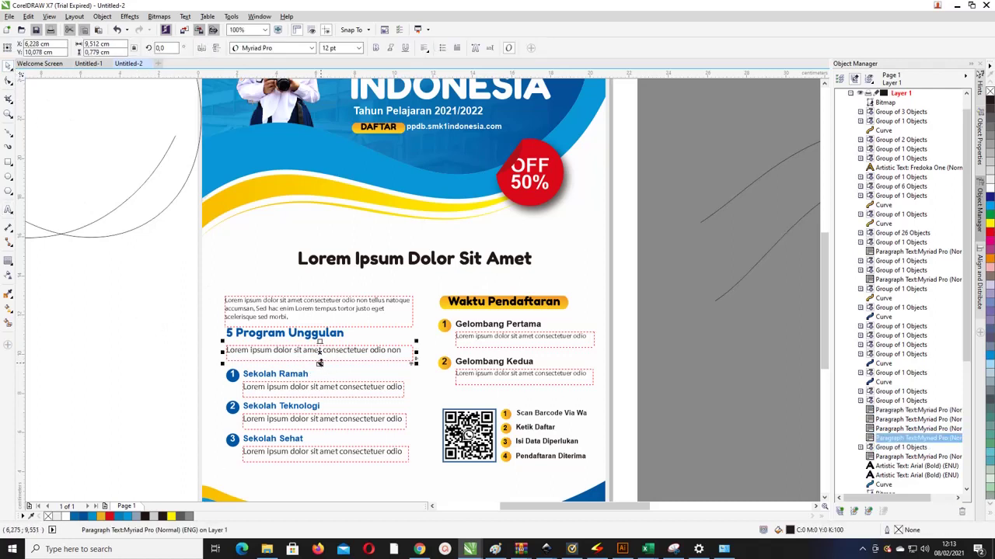
drag(320, 363, 326, 474)
click(326, 389)
click(324, 423)
click(325, 452)
Extend the paragraph frame under Gelombang Kedua downward so it shows a second line of text
click(493, 378)
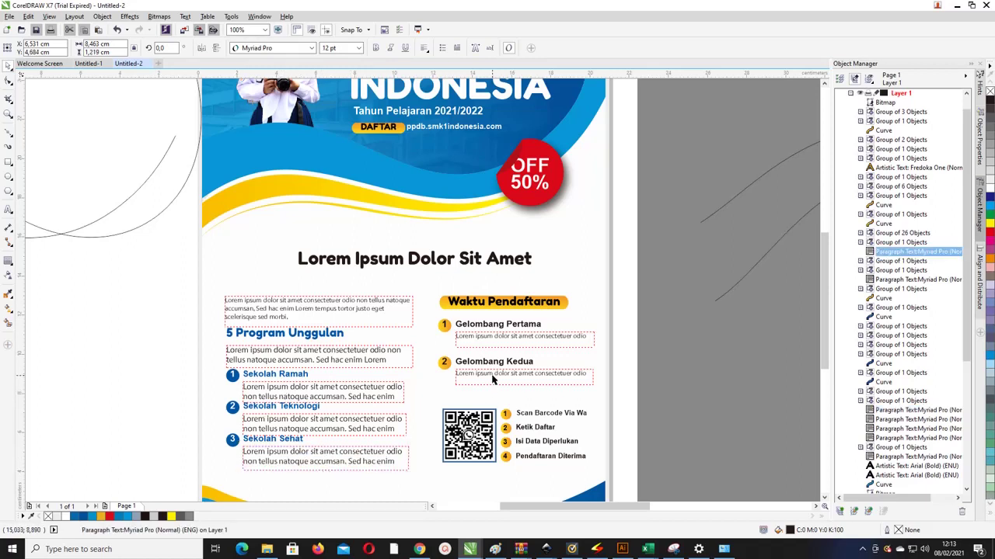
drag(525, 388, 525, 350)
click(522, 343)
click(624, 329)
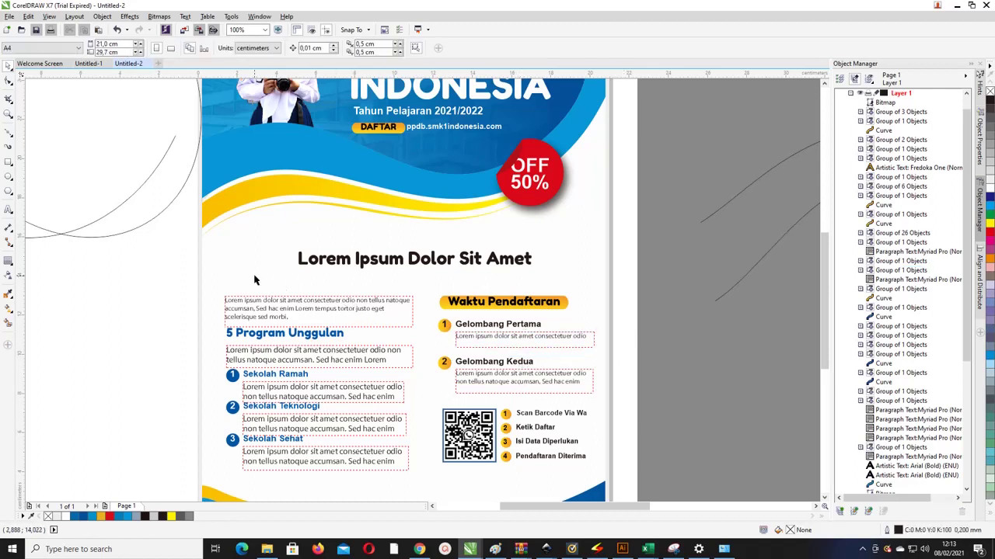
Delete the leftover grey rectangle, ellipse and wave curves on both sides of the brochure page
scroll(261, 276, down, 3)
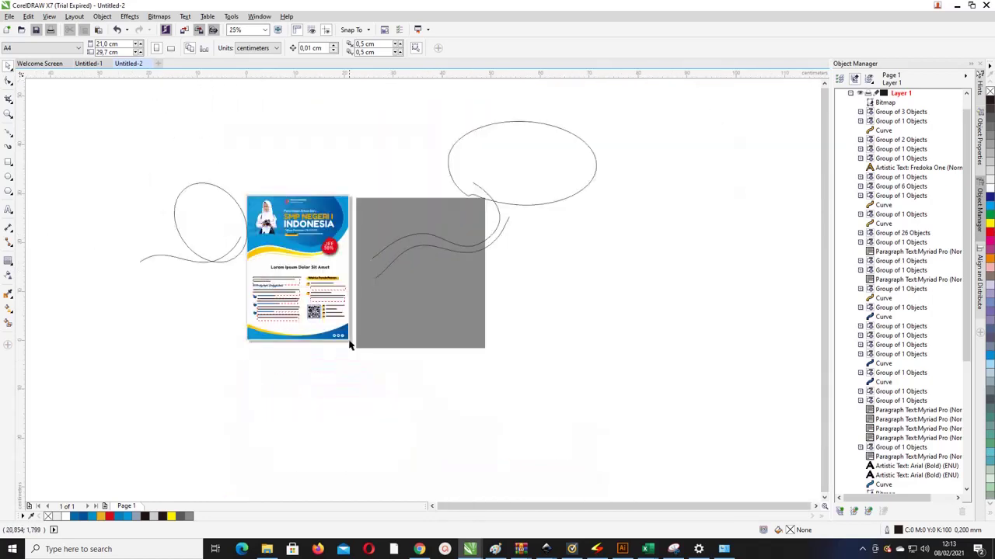
drag(237, 179, 363, 359)
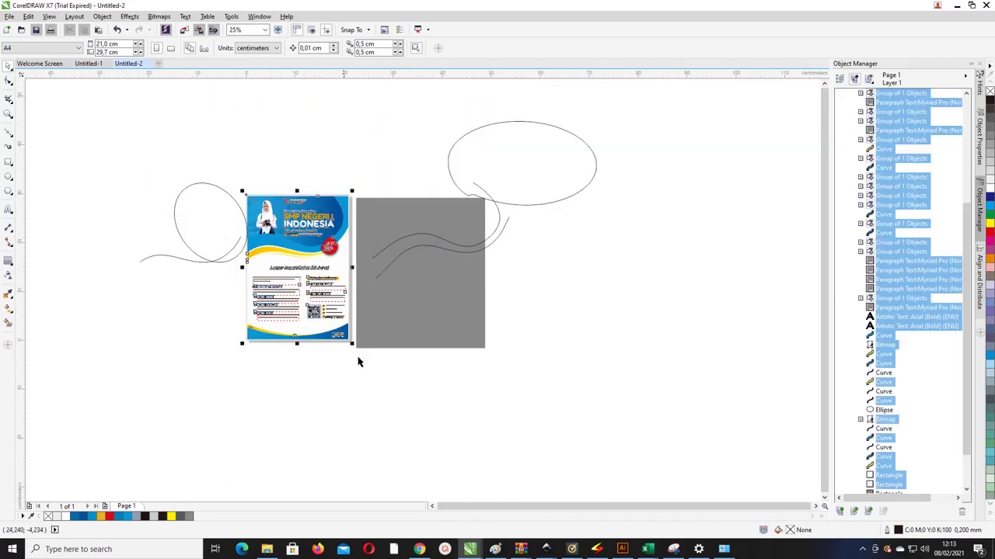
click(407, 149)
drag(368, 106, 645, 389)
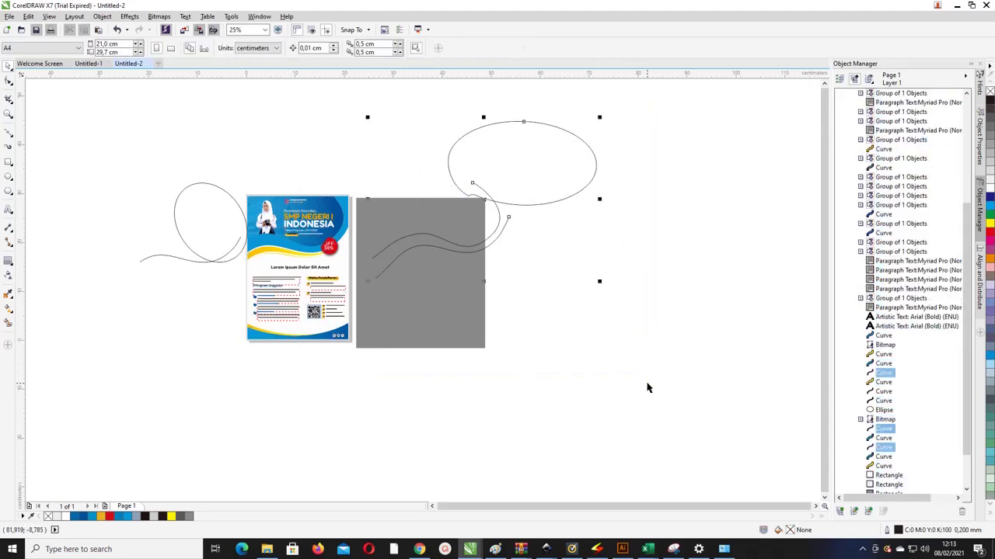
key(Delete)
click(421, 233)
key(Delete)
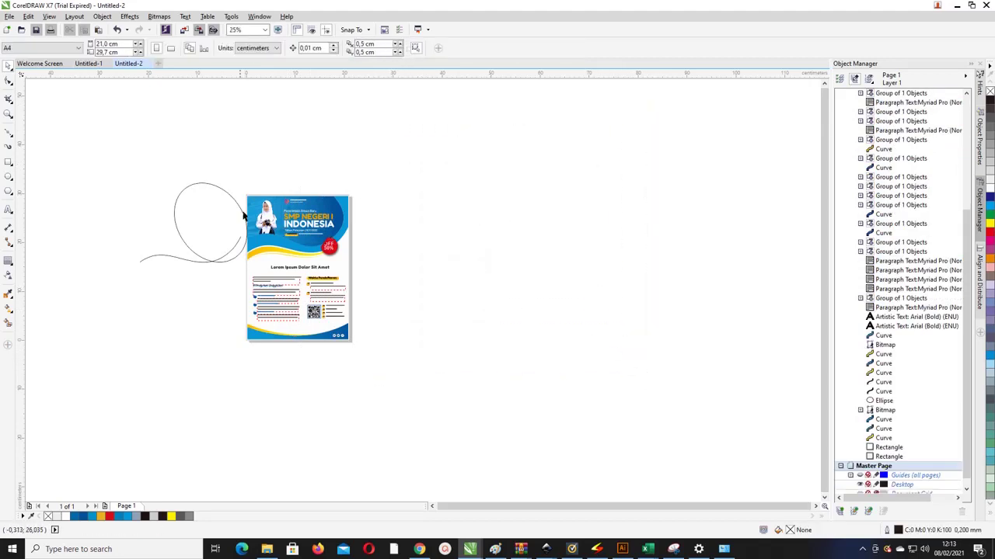
click(226, 200)
key(Delete)
click(175, 258)
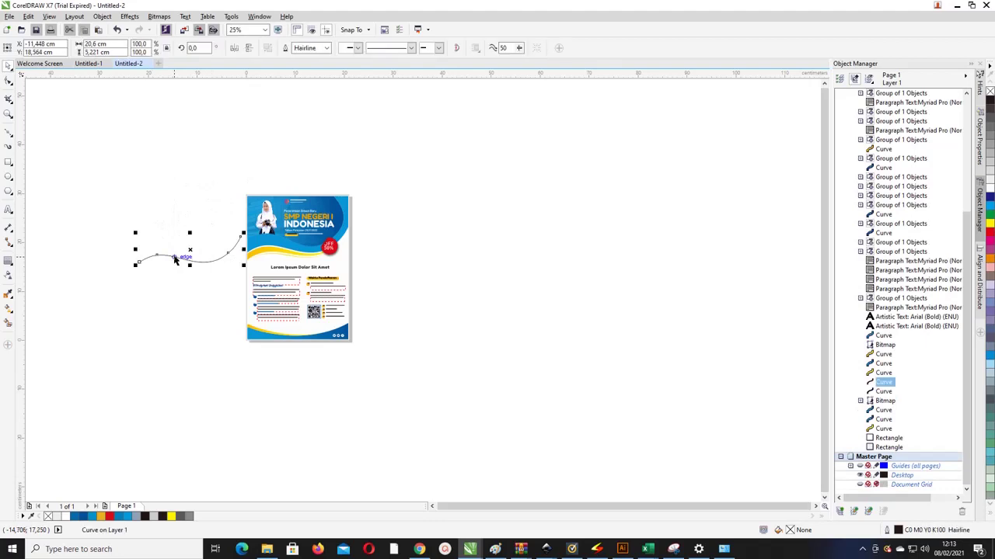
key(Delete)
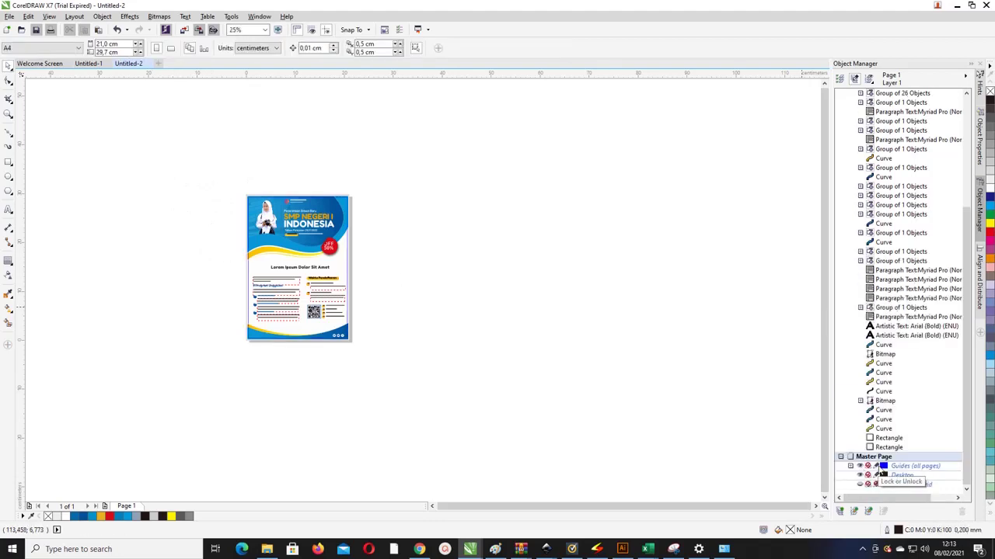
Move the three social media icons in the footer closer to the page's lower right corner, inside the margin guides
scroll(313, 339, up, 5)
scroll(410, 353, down, 2)
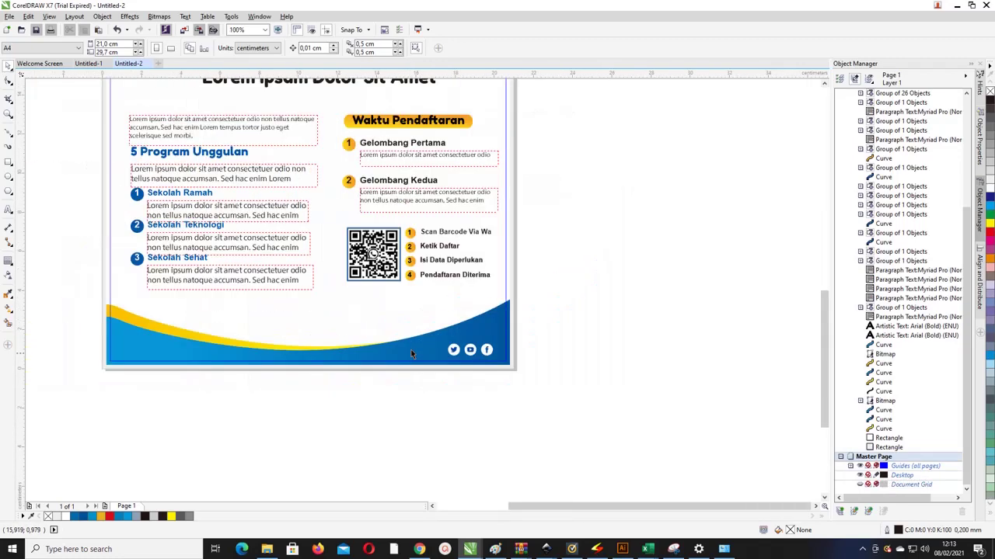
drag(589, 381, 404, 323)
drag(487, 350, 499, 354)
click(521, 314)
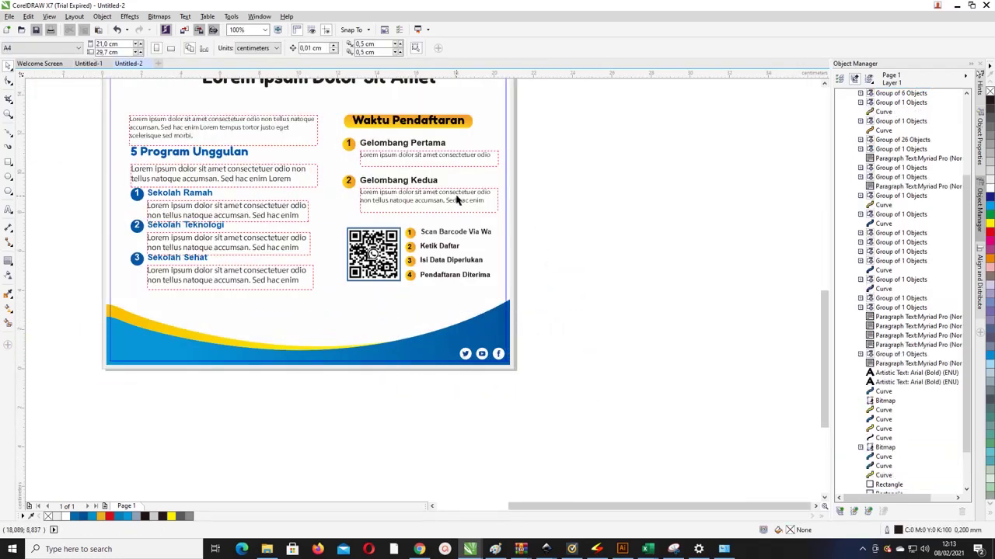
Move the whole 5 Program Unggulan column left and nudge it until it sits against the left margin guide
scroll(457, 200, down, 2)
drag(826, 291, 816, 234)
scroll(297, 301, up, 2)
drag(247, 252, 482, 449)
drag(304, 306, 286, 304)
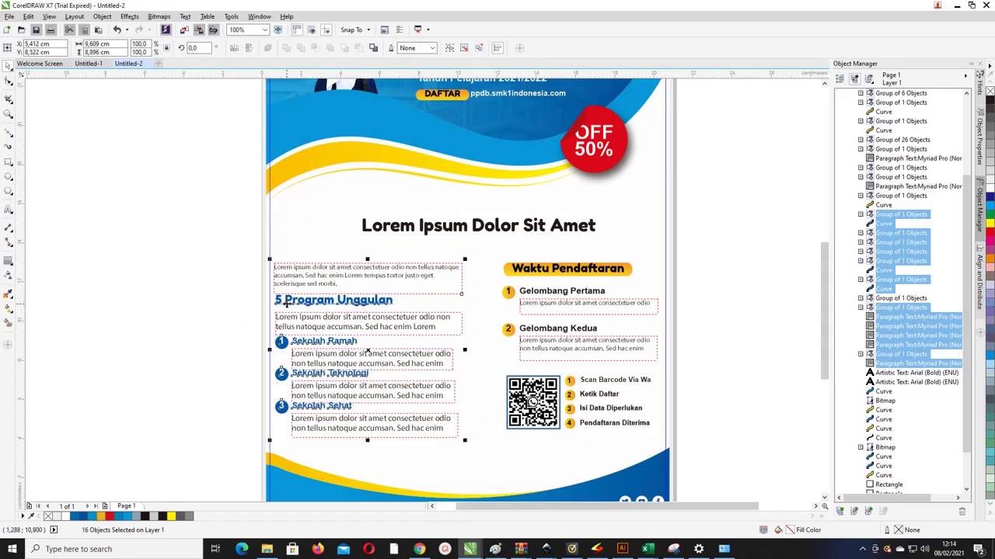
key(Left)
key(Left)
key(Left)
key(Left)
key(Left)
key(Left)
key(Left)
key(Left)
key(Left)
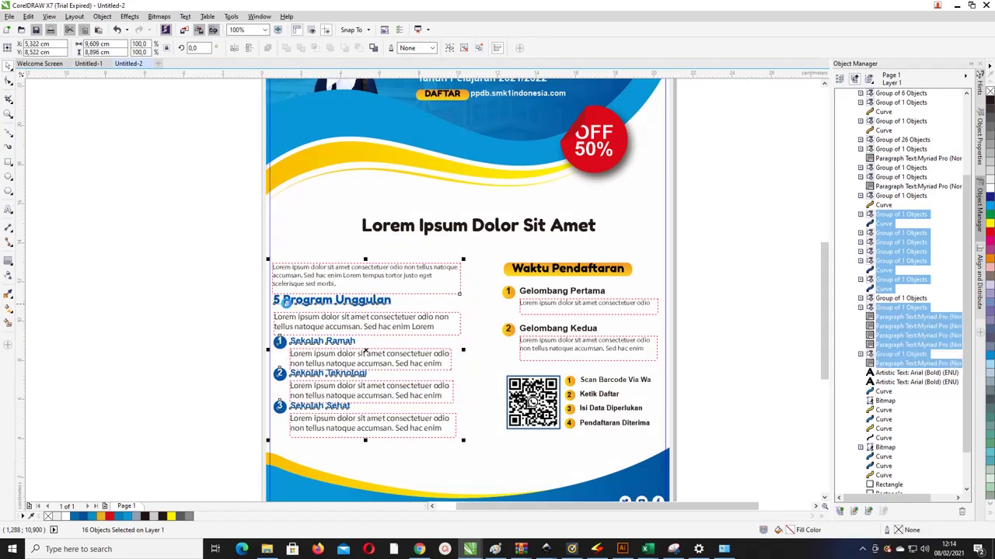
Move the globe logo and Logo Sekolah text up to the top margin guide in the header
scroll(478, 175, up, 5)
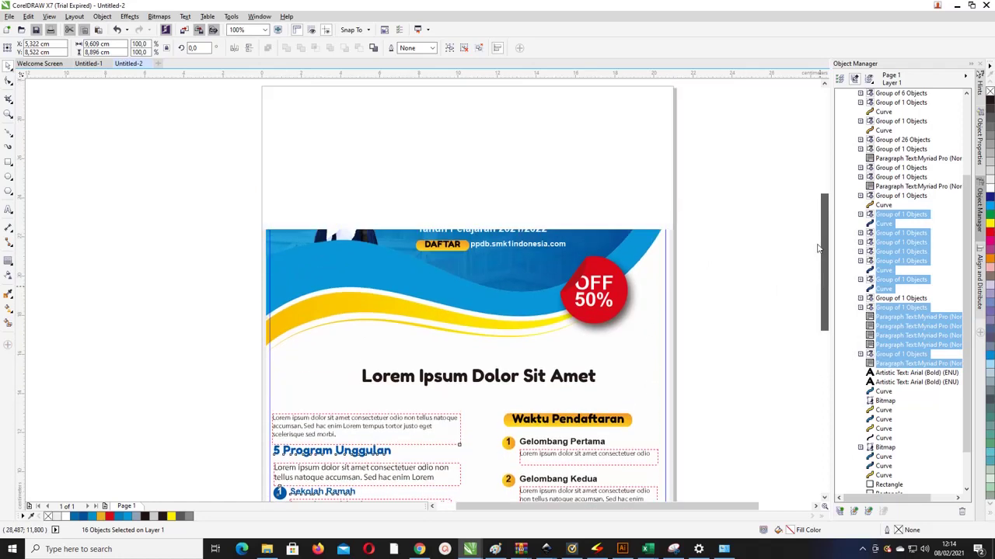
drag(397, 155, 506, 226)
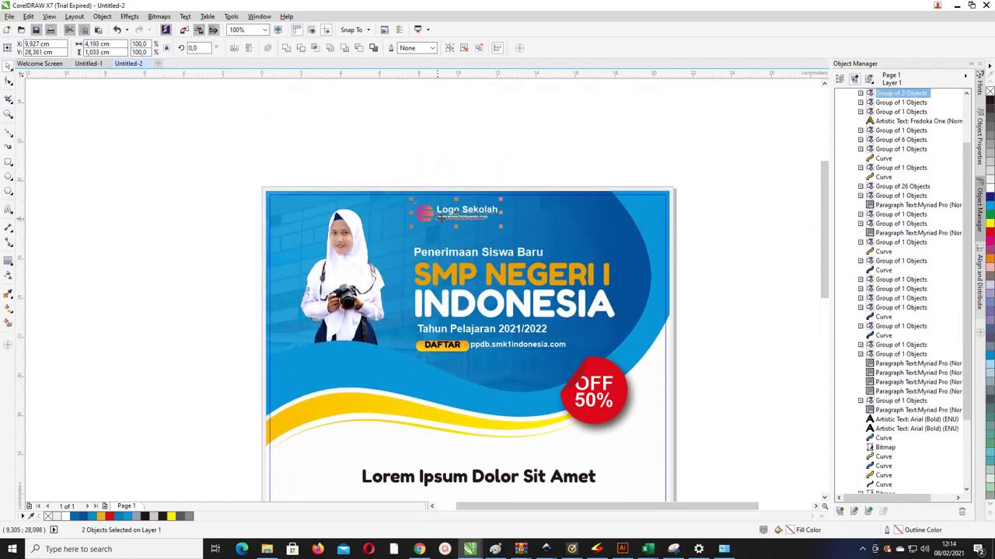
scroll(432, 217, up, 1)
drag(423, 211, 421, 182)
click(335, 169)
Shift the Waktu Pendaftaran column with its QR code slightly left toward the program column
scroll(335, 169, down, 2)
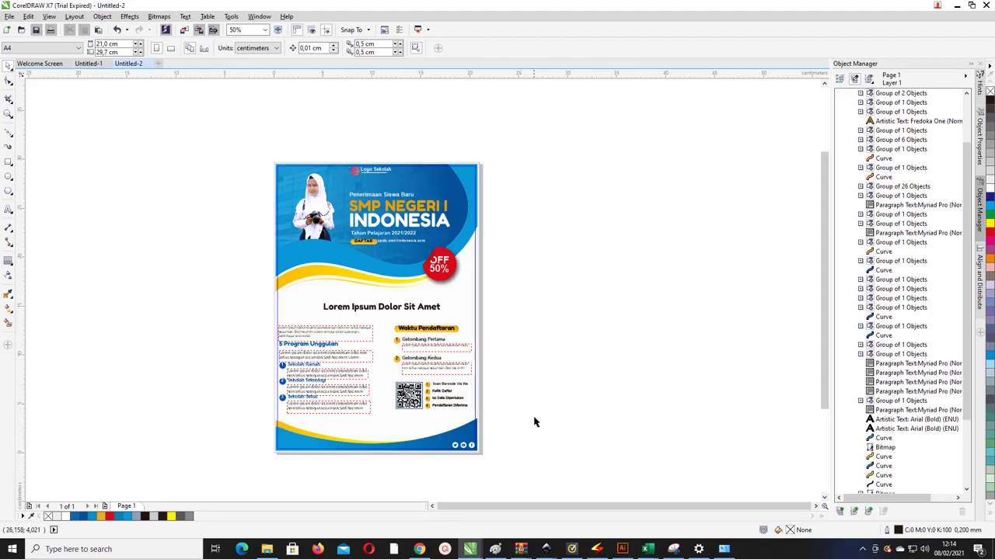
drag(533, 420, 416, 329)
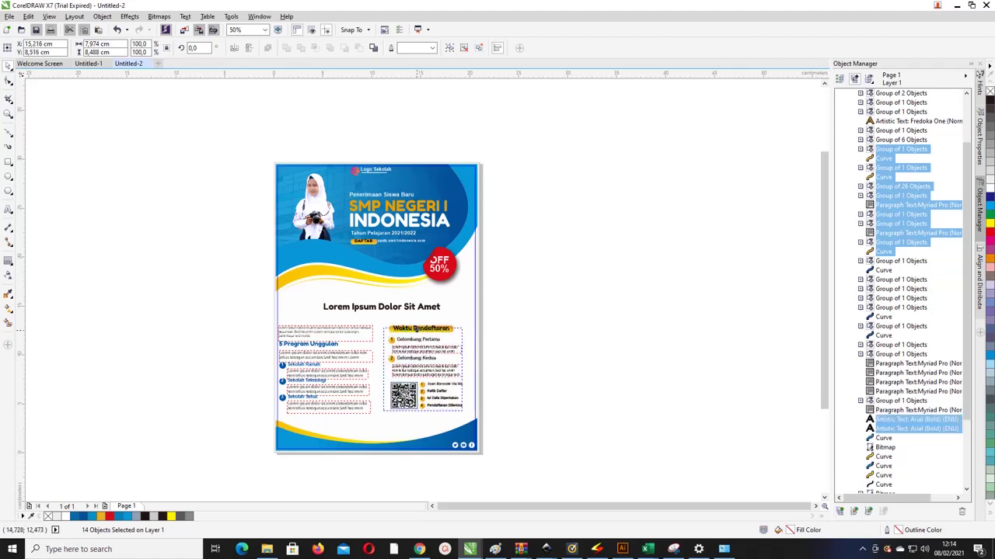
key(ctrl+z)
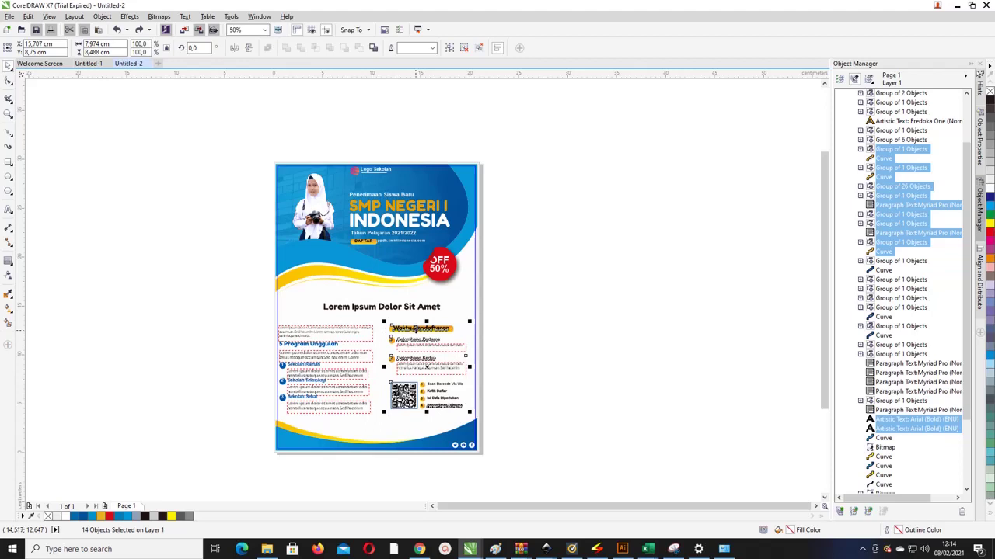
drag(418, 329, 409, 327)
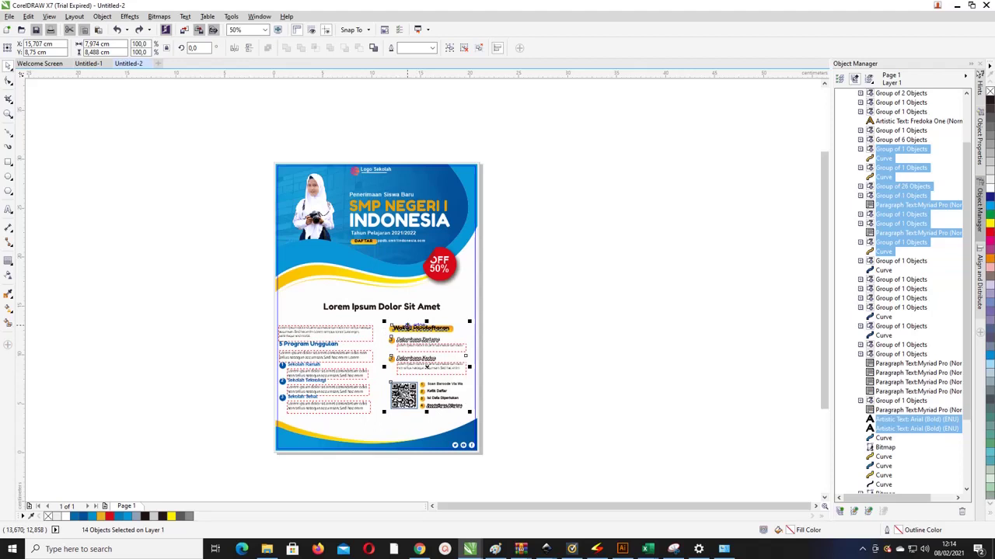